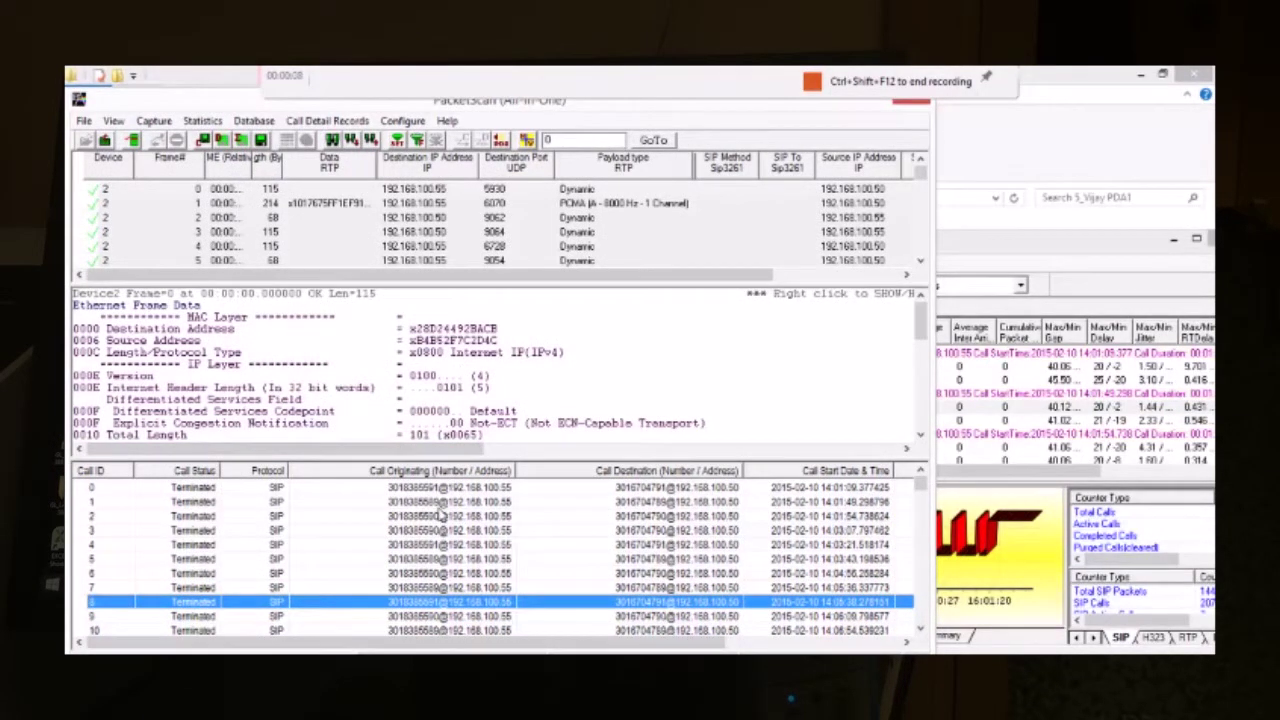
- Select the PCMA frame 9 in the packet list and examine its decoded layers down to the RTP layer in an enlarged detail pane
{"action": "left_click", "coordinate": [922, 260]}
{"action": "left_click", "coordinate": [922, 260]}
{"action": "left_click", "coordinate": [922, 261]}
{"action": "left_click", "coordinate": [922, 261]}
{"action": "left_click", "coordinate": [922, 261]}
{"action": "left_click", "coordinate": [650, 218]}
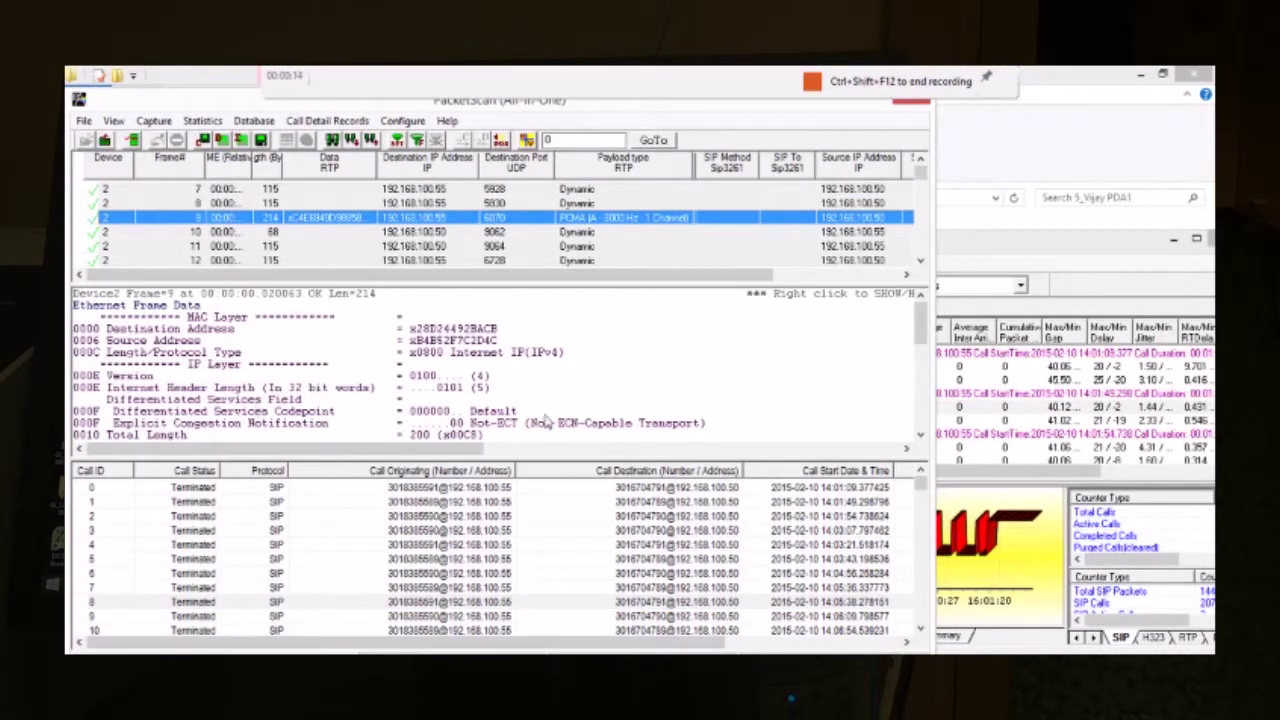
{"action": "left_click_drag", "start_coordinate": [578, 455], "coordinate": [584, 630]}
{"action": "left_click_drag", "start_coordinate": [928, 366], "coordinate": [922, 462]}
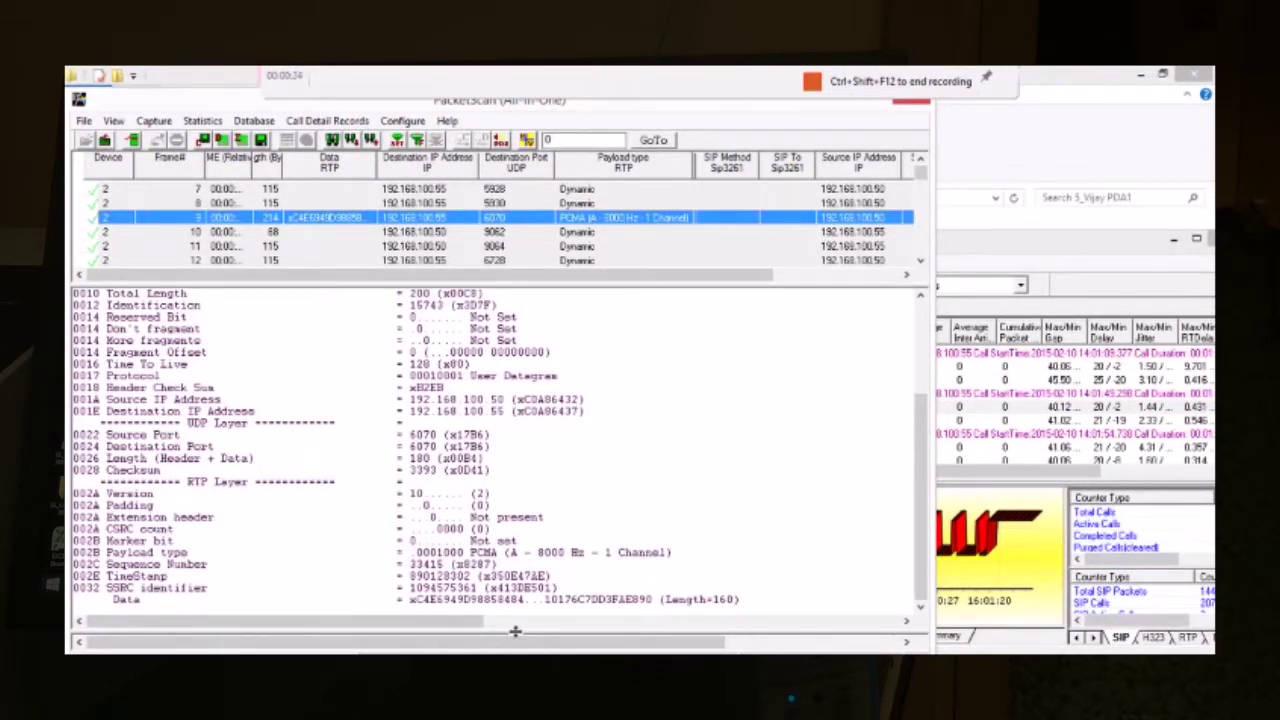
{"action": "left_click_drag", "start_coordinate": [515, 630], "coordinate": [535, 451]}
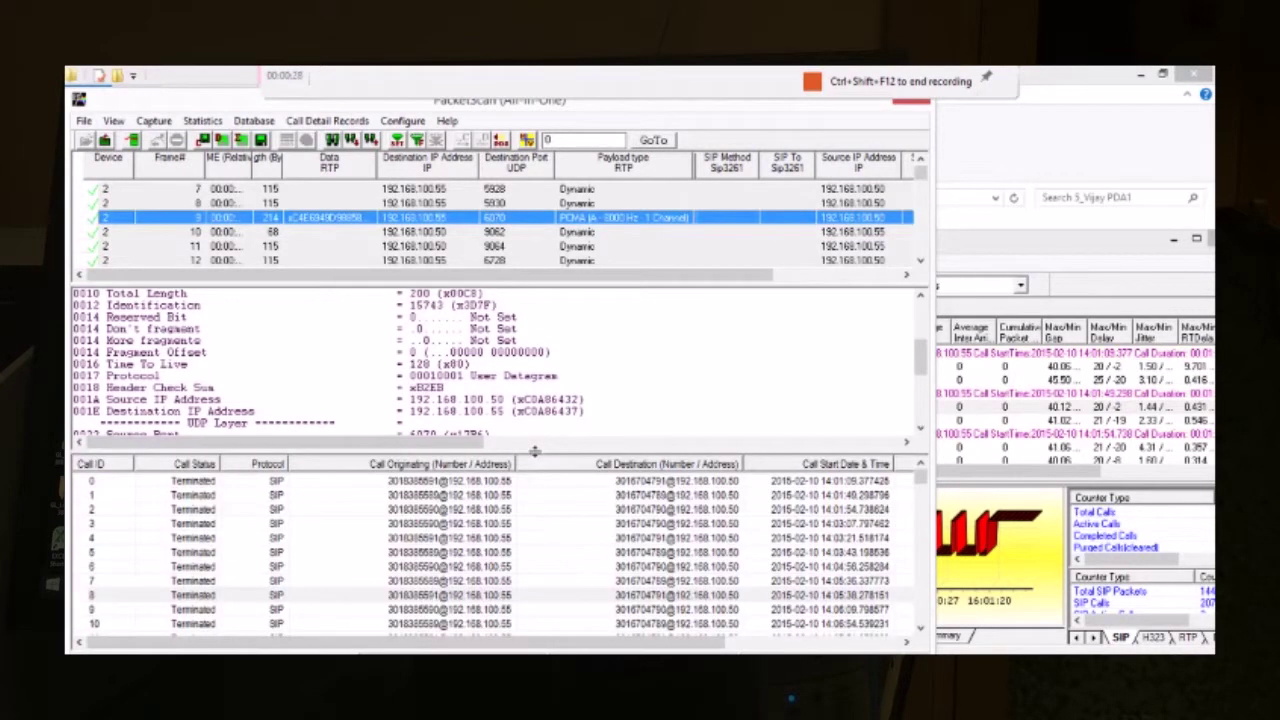
- Browse the call list from call 0 to its end and select the active call 204
{"action": "left_click", "coordinate": [432, 484]}
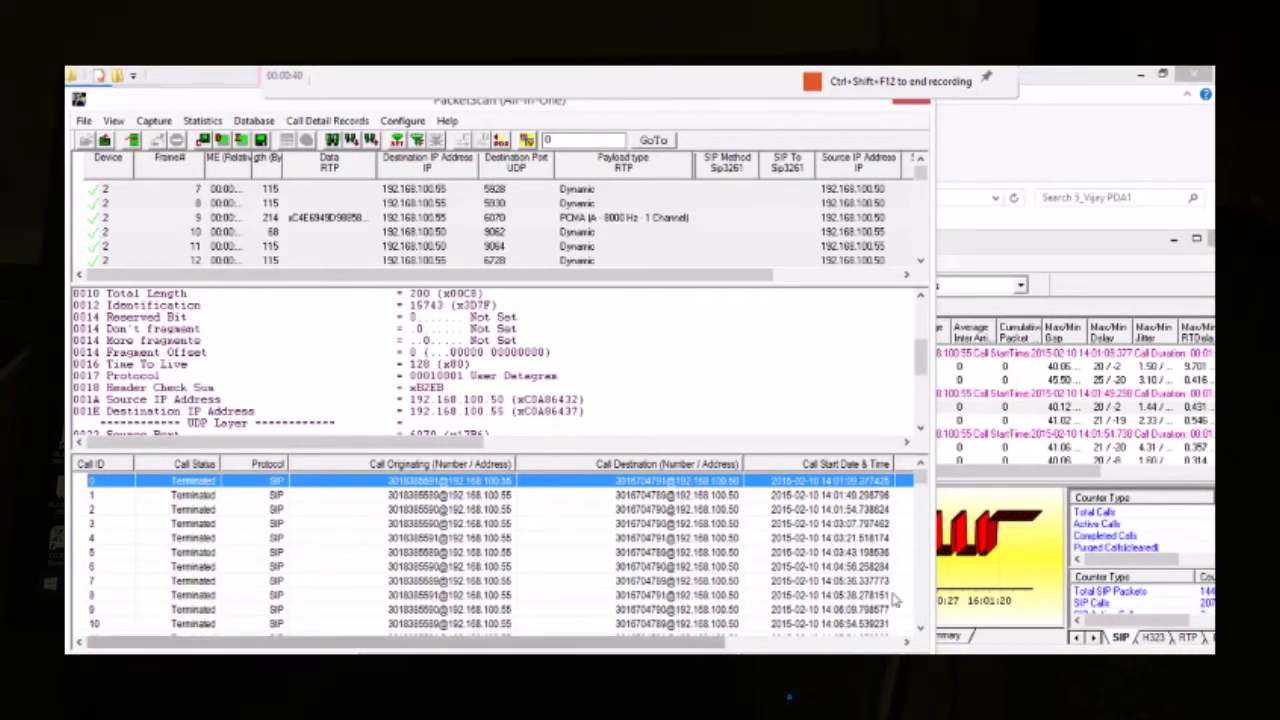
{"action": "left_click_drag", "start_coordinate": [926, 490], "coordinate": [925, 632]}
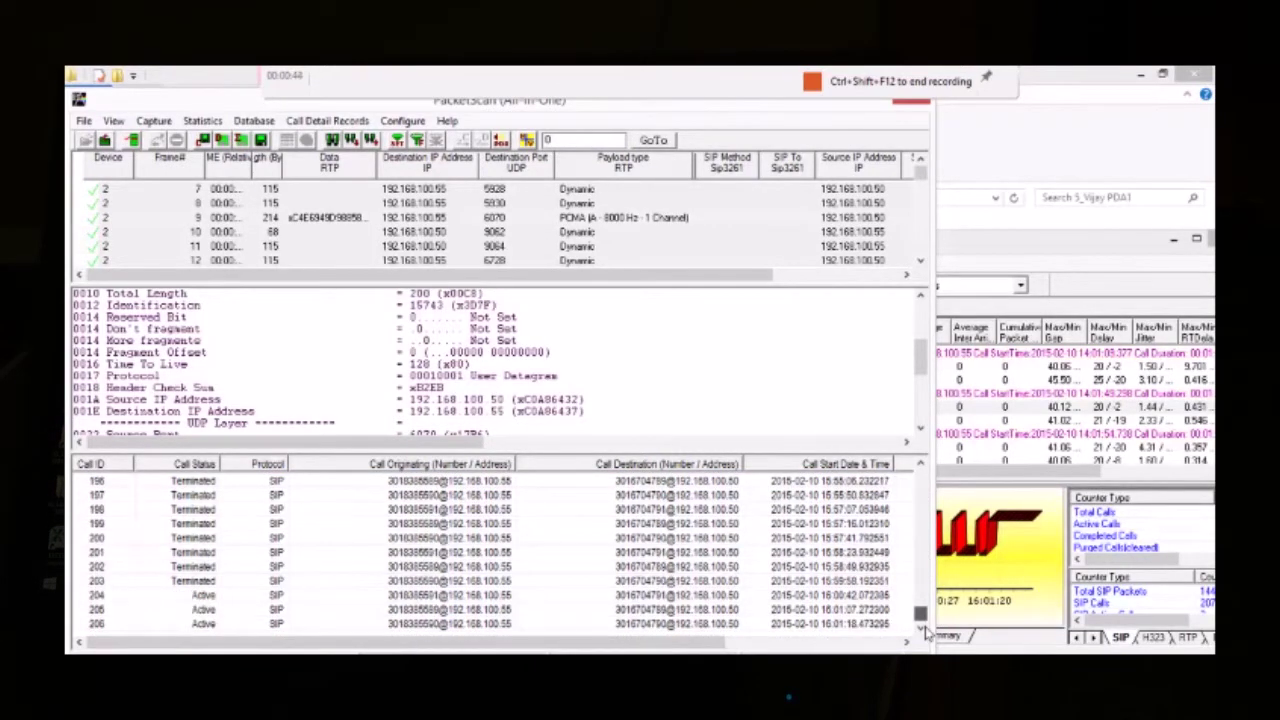
{"action": "left_click", "coordinate": [188, 597]}
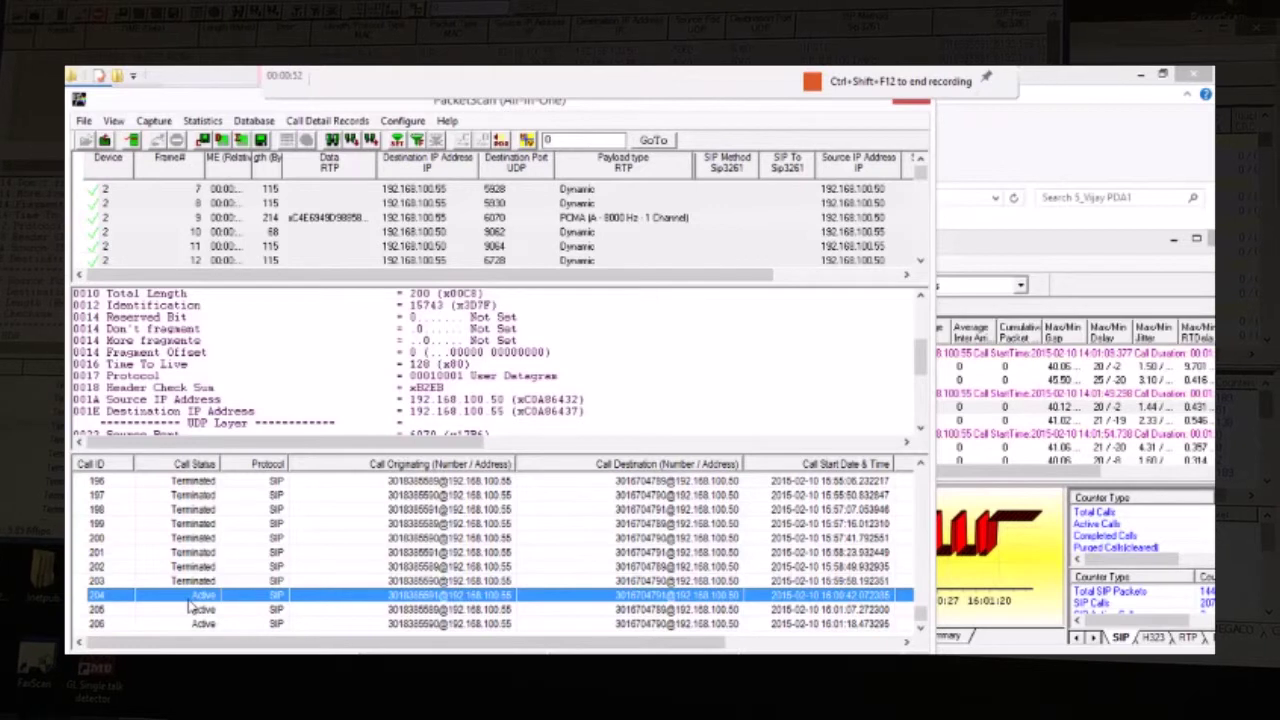
- Display the frames of terminated call 201 and briefly enlarge the frame list to view all its SIP messages
{"action": "left_click", "coordinate": [413, 556]}
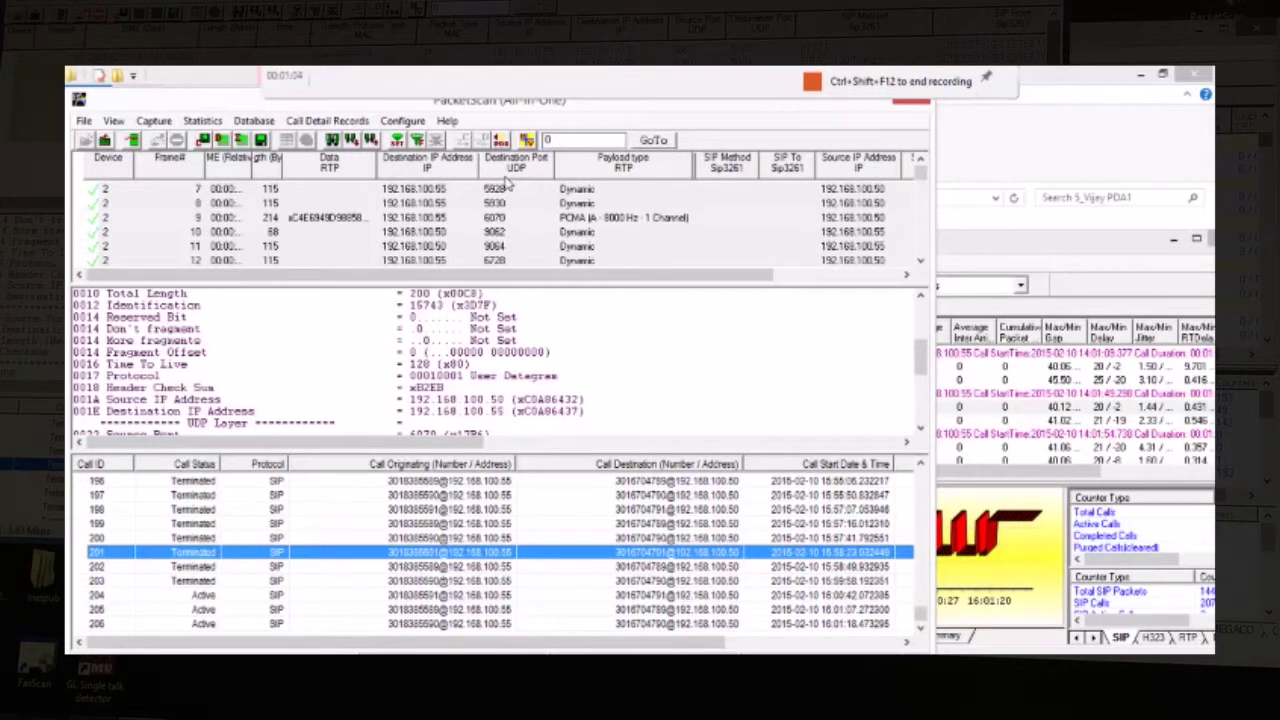
{"action": "double_click", "coordinate": [438, 555]}
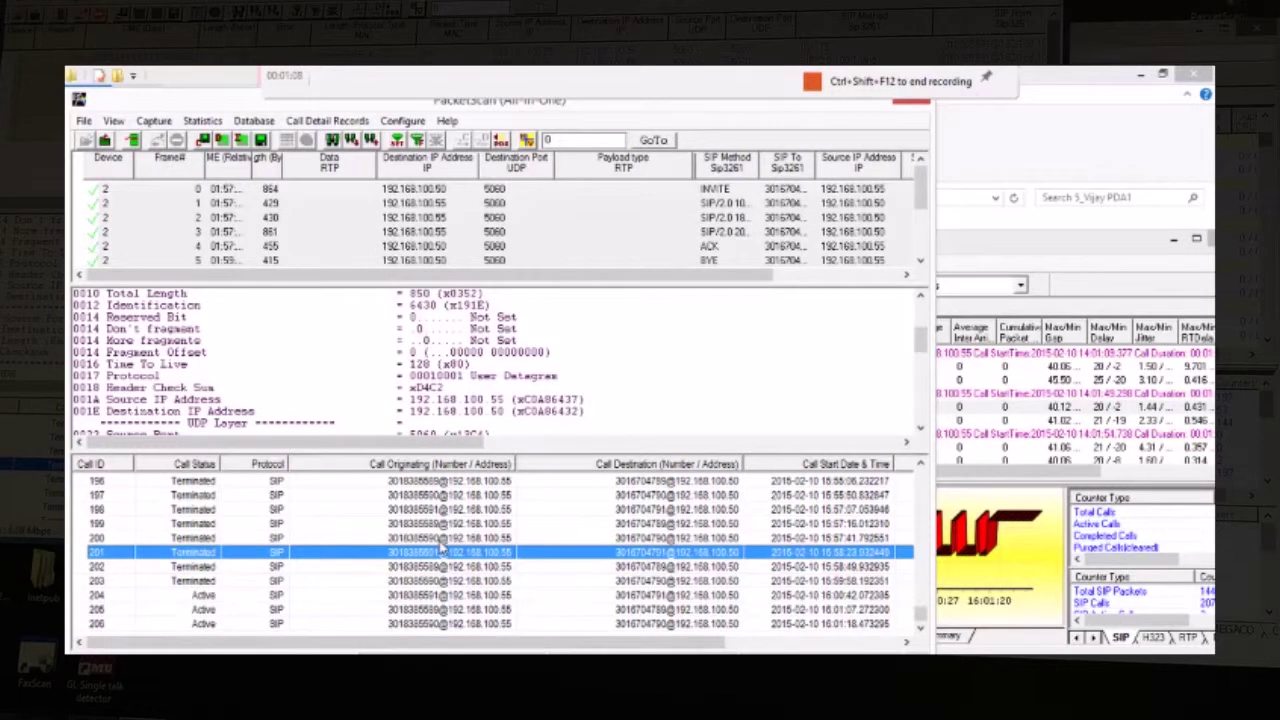
{"action": "left_click_drag", "start_coordinate": [564, 283], "coordinate": [568, 353]}
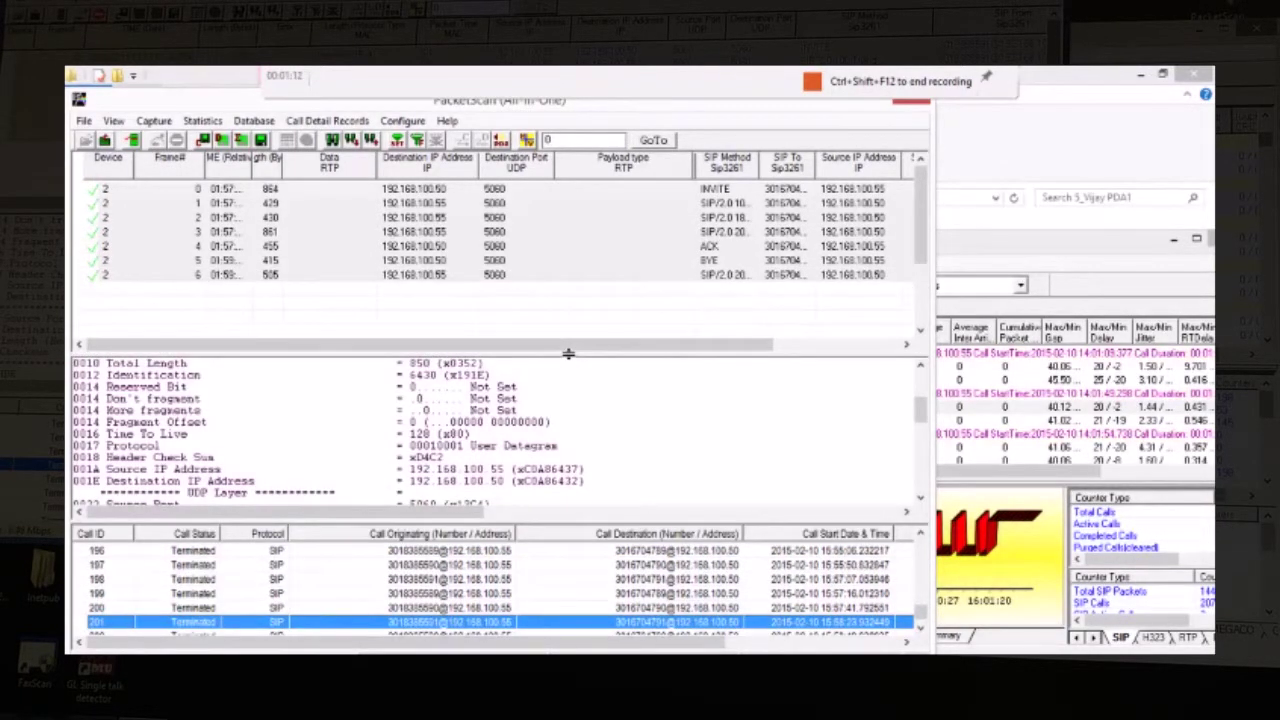
{"action": "left_click_drag", "start_coordinate": [568, 353], "coordinate": [571, 288]}
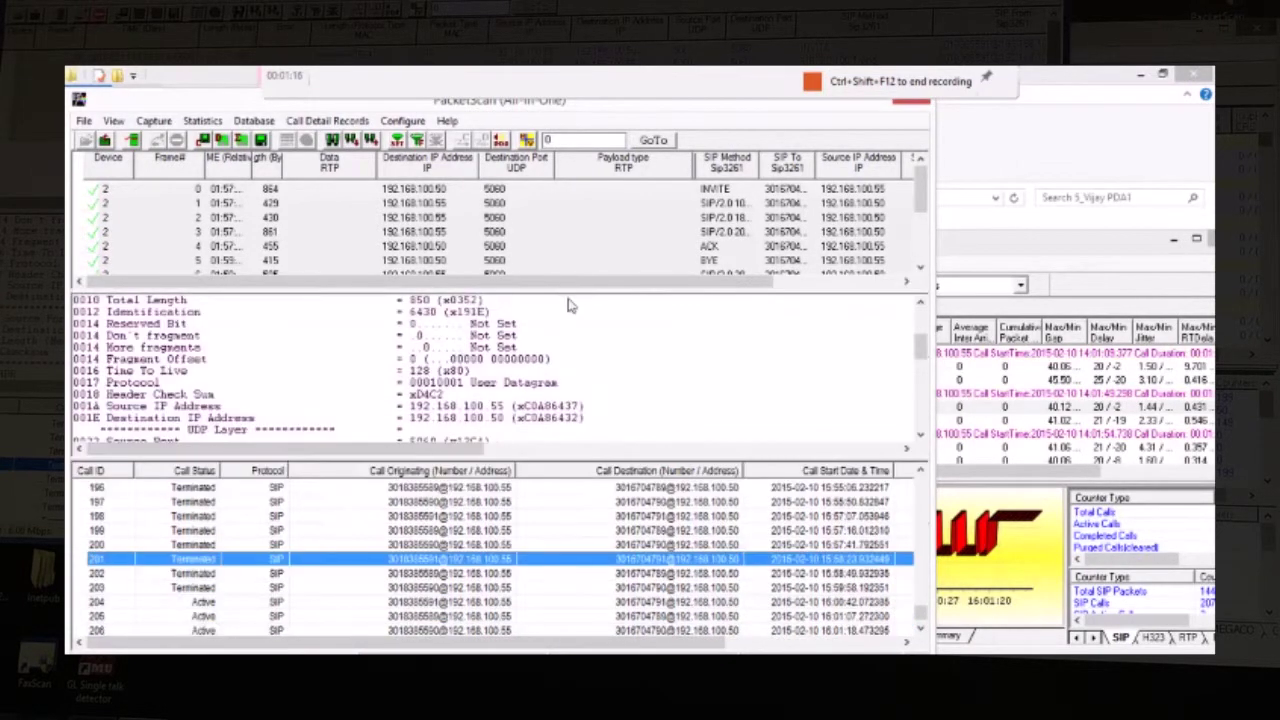
- Display call 202's frames, make the frame list slightly taller, and narrow the RTP Payload type column to view the source port columns
{"action": "left_click", "coordinate": [487, 574]}
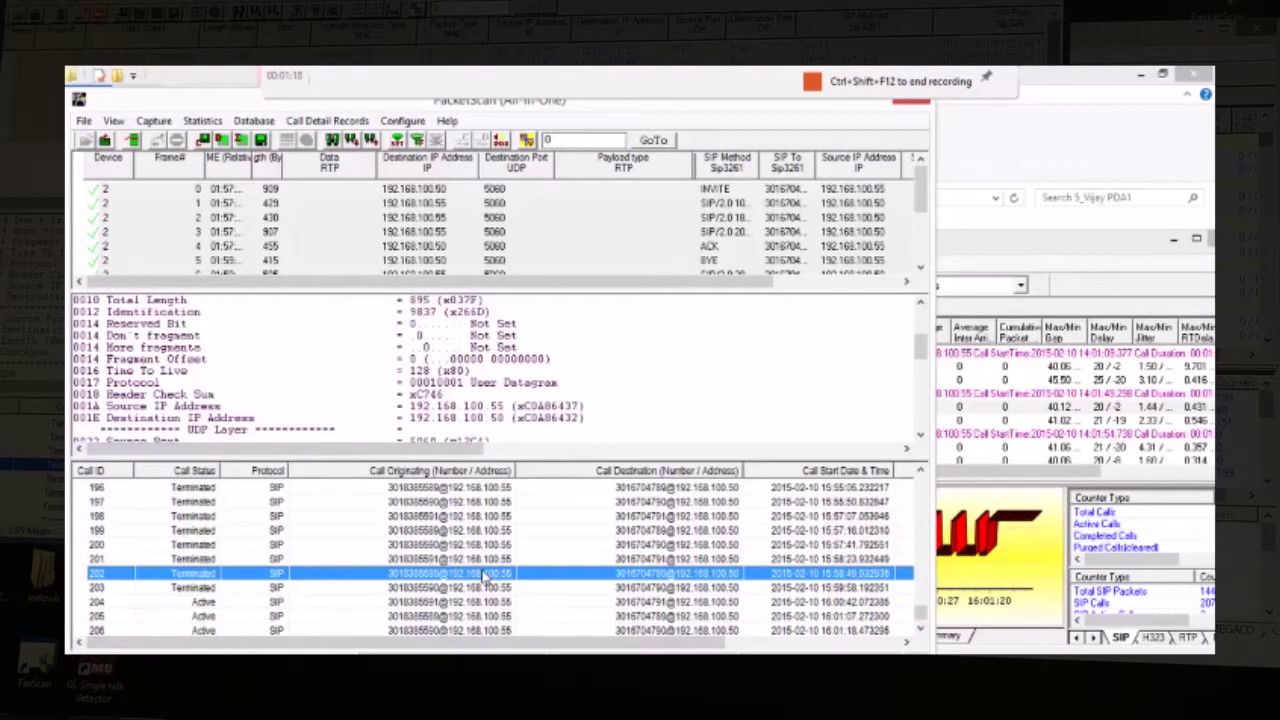
{"action": "mouse_move", "coordinate": [602, 291]}
{"action": "left_mouse_down"}
{"action": "mouse_move", "coordinate": [607, 343]}
{"action": "mouse_move", "coordinate": [619, 302]}
{"action": "left_mouse_up"}
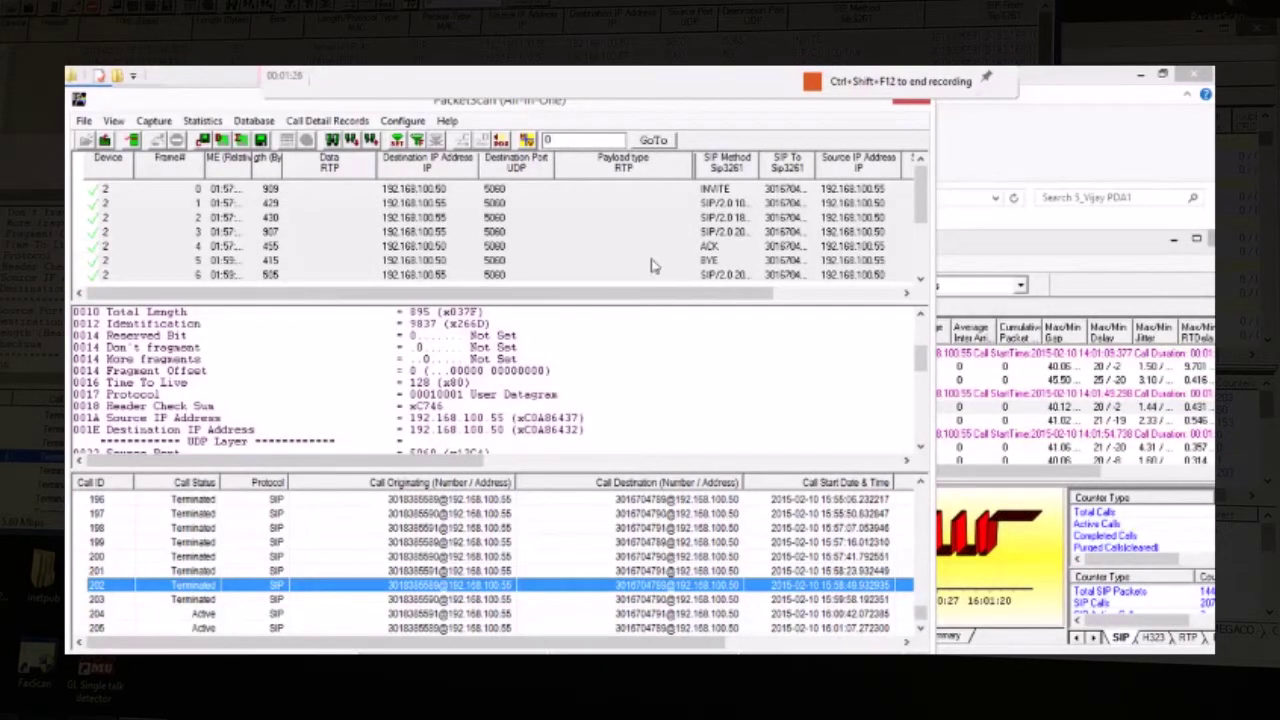
{"action": "left_click_drag", "start_coordinate": [690, 172], "coordinate": [634, 172]}
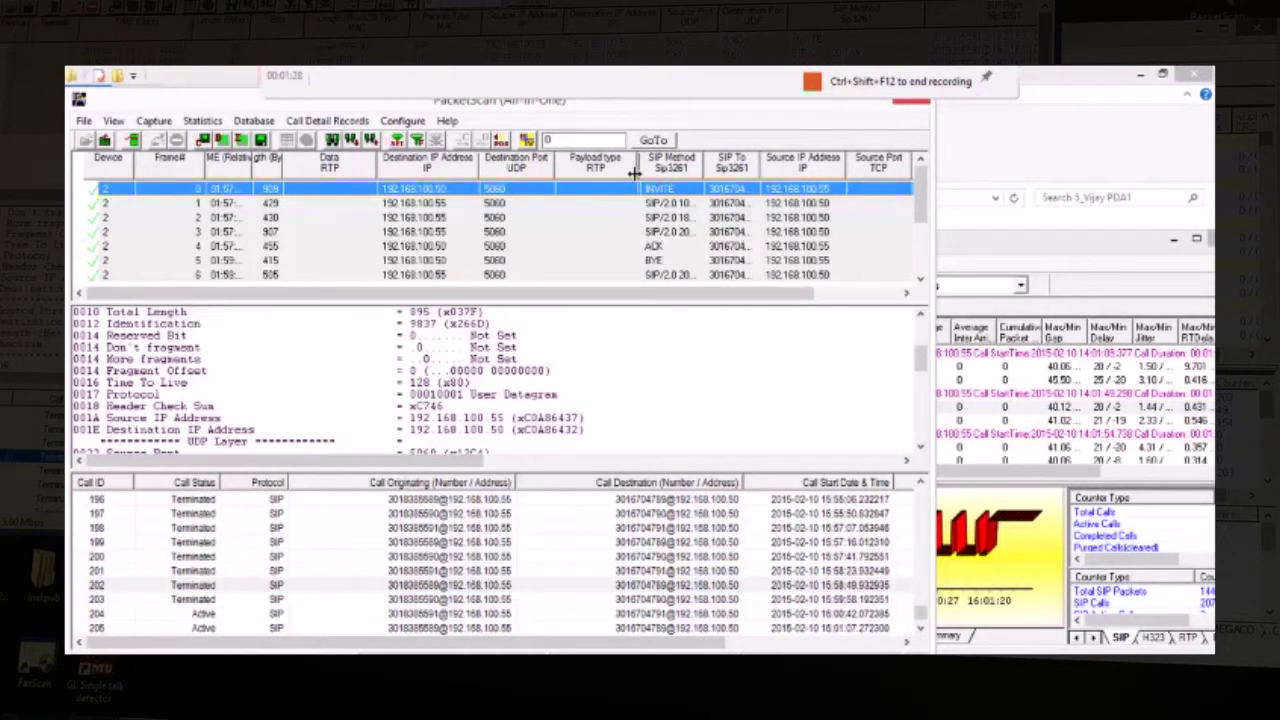
{"action": "left_click_drag", "start_coordinate": [790, 295], "coordinate": [918, 305]}
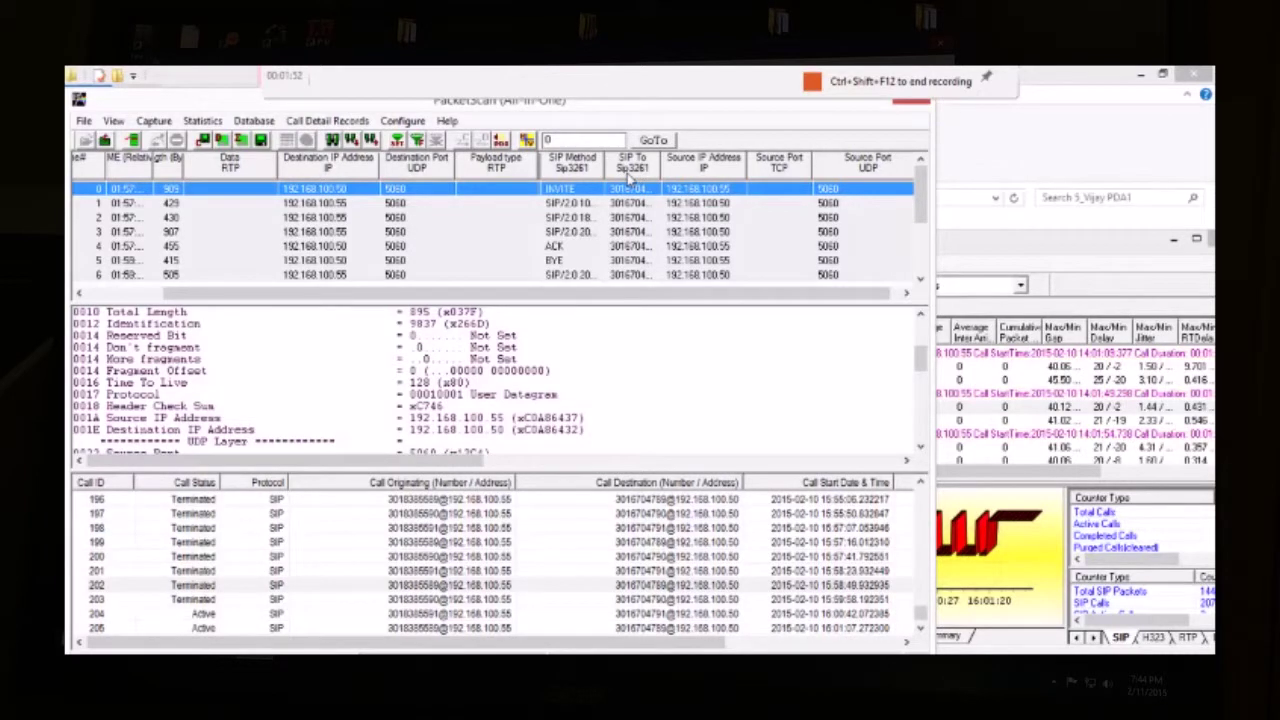
{"action": "left_click", "coordinate": [811, 81]}
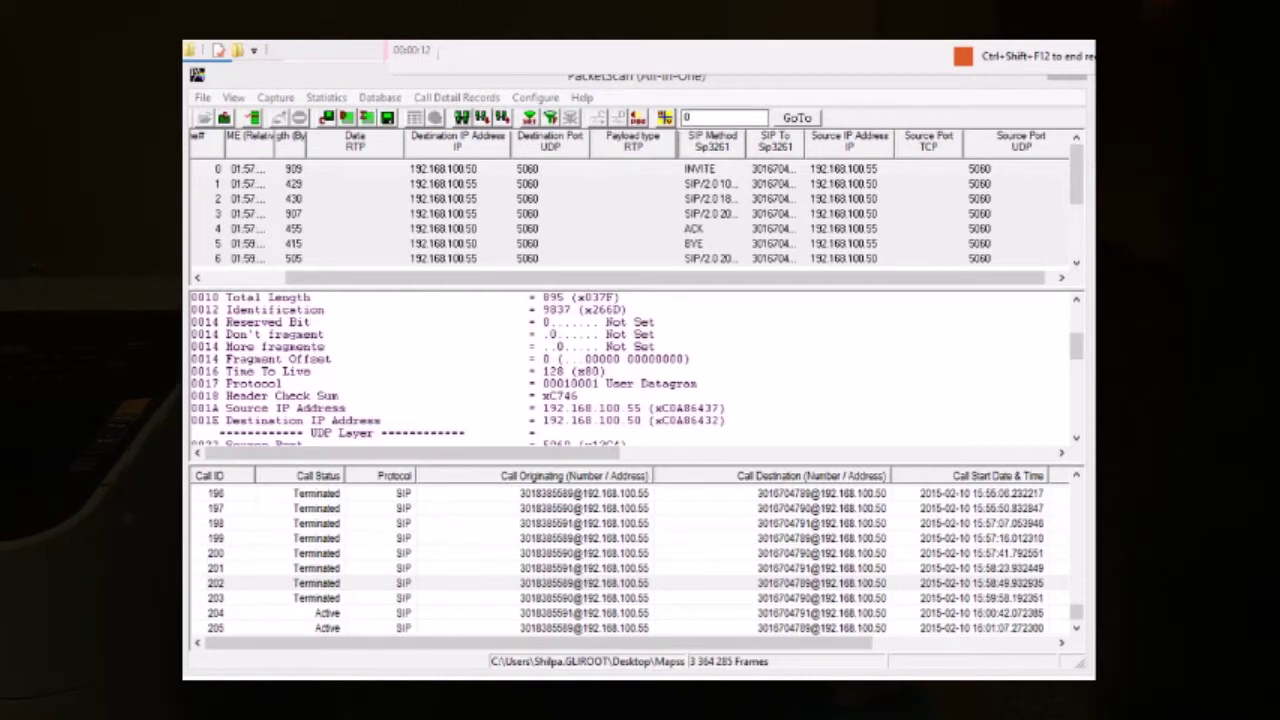
- Enlarge the call list by shrinking the decode pane, and display the frames of active call 204
{"action": "left_click", "coordinate": [617, 199]}
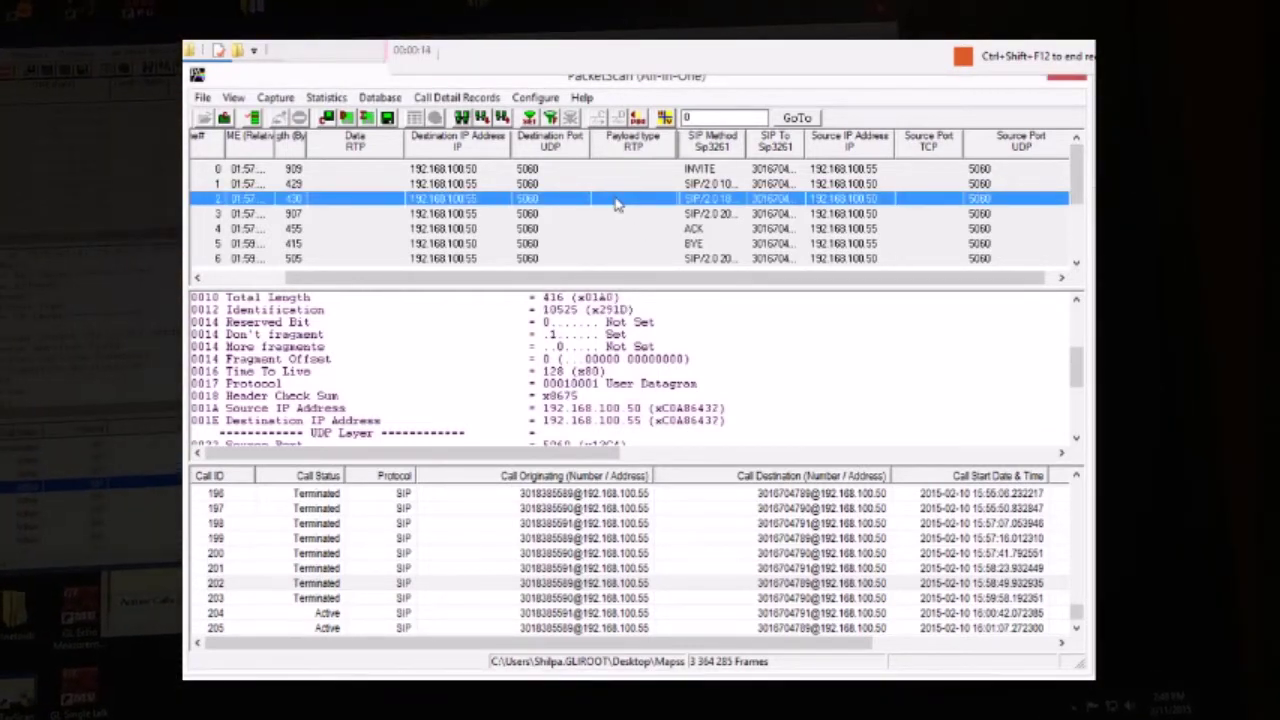
{"action": "left_click_drag", "start_coordinate": [556, 460], "coordinate": [460, 325]}
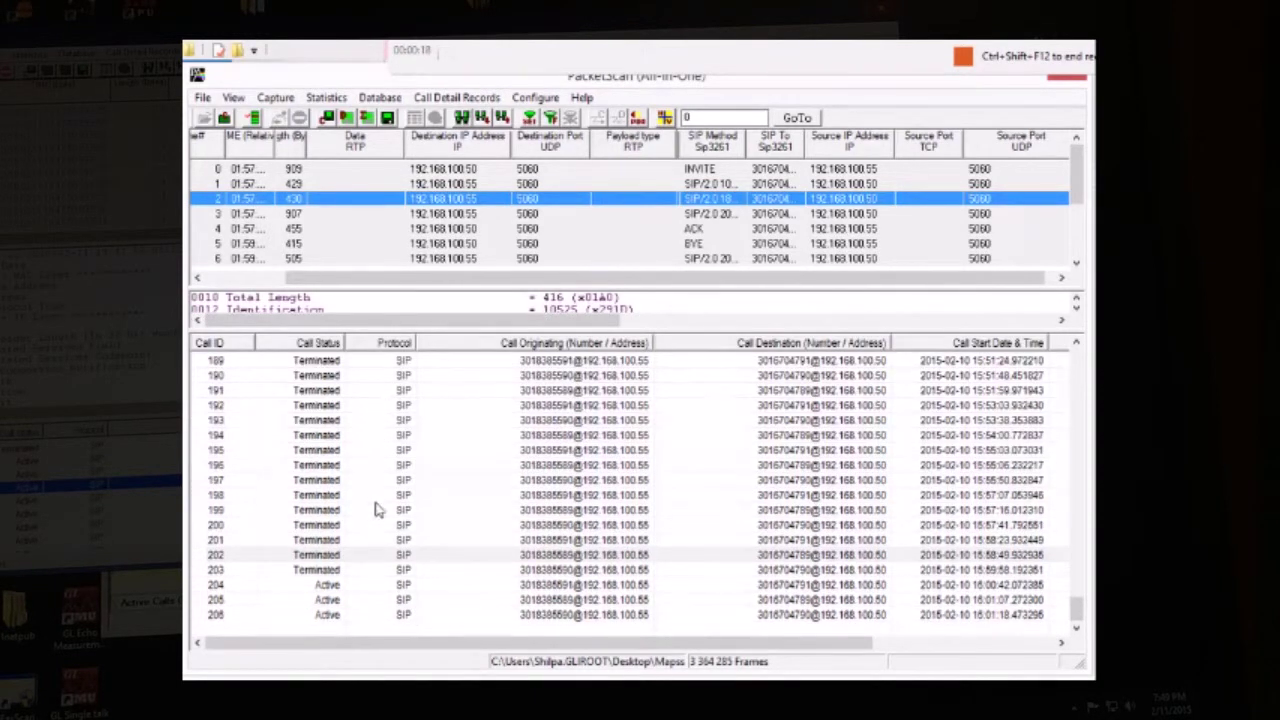
{"action": "left_click", "coordinate": [573, 544]}
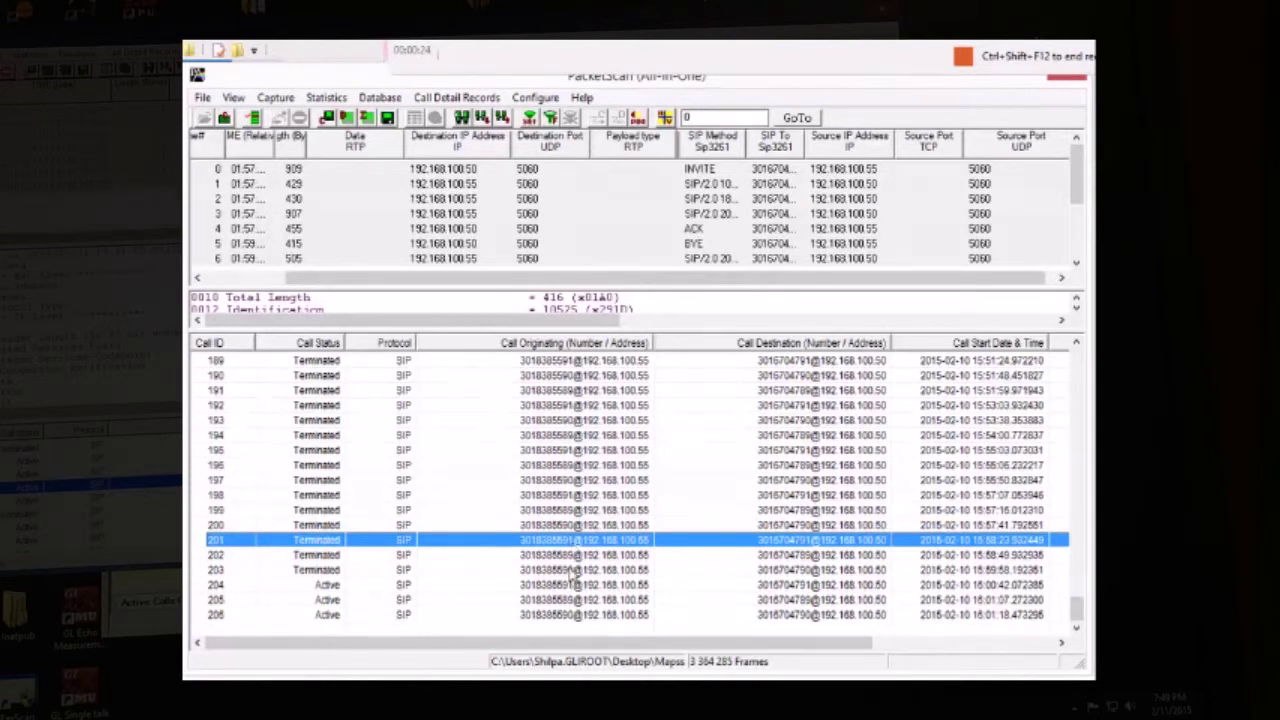
{"action": "left_click", "coordinate": [575, 587]}
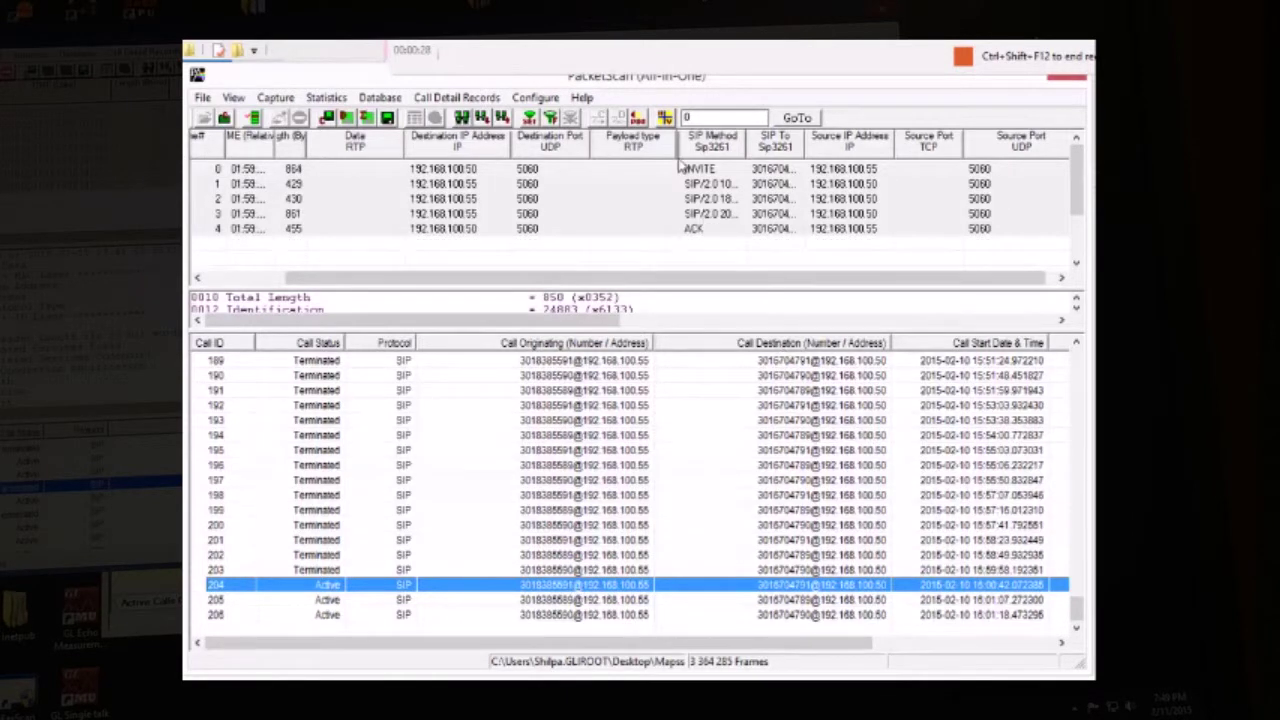
- Widen the SIP Method column and step through call 204's 100 Trying, 180 Ringing, 200 OK and ACK frames
{"action": "left_click_drag", "start_coordinate": [679, 150], "coordinate": [585, 150]}
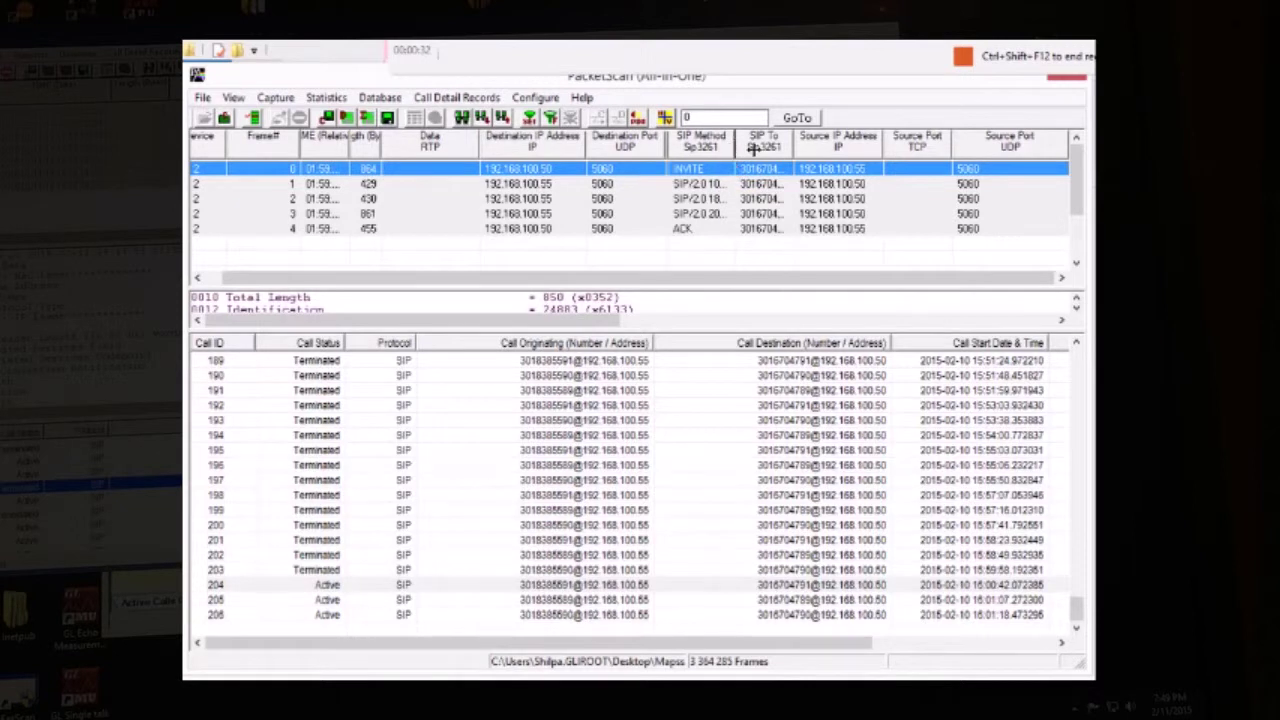
{"action": "left_click_drag", "start_coordinate": [750, 148], "coordinate": [770, 148]}
{"action": "left_click", "coordinate": [749, 185]}
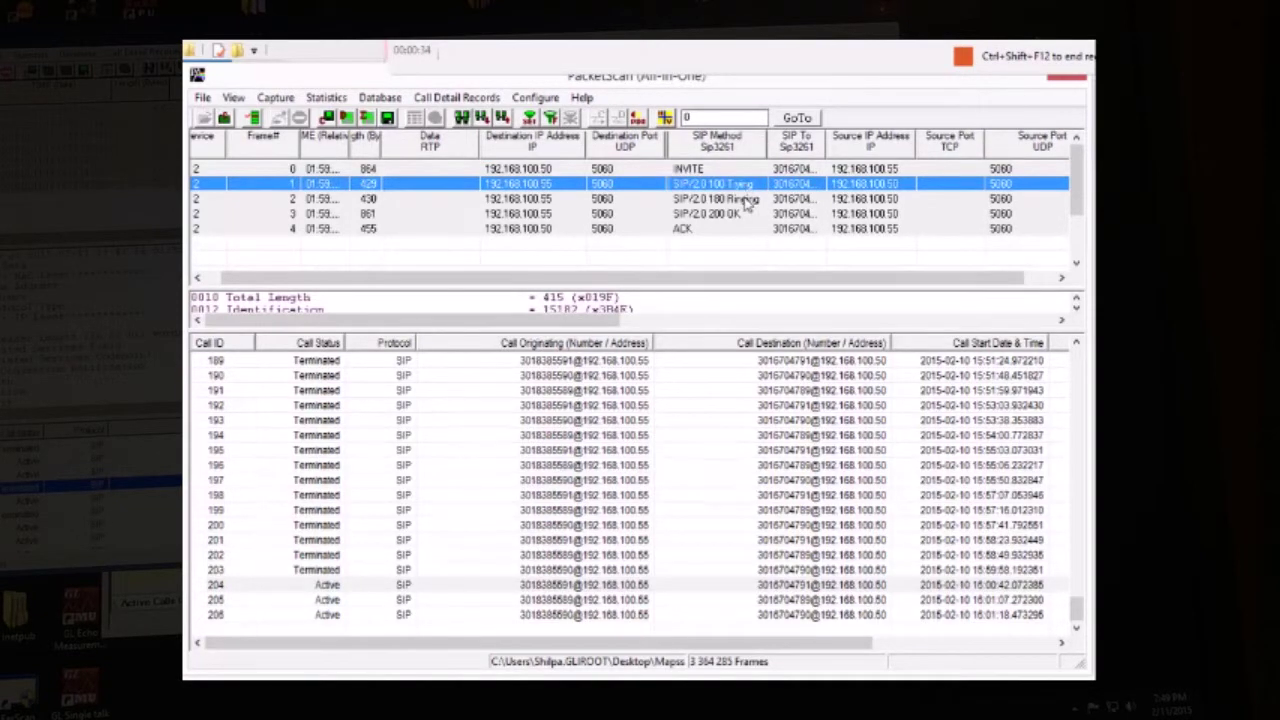
{"action": "left_click", "coordinate": [745, 199]}
{"action": "left_click", "coordinate": [737, 215]}
{"action": "left_click", "coordinate": [733, 229]}
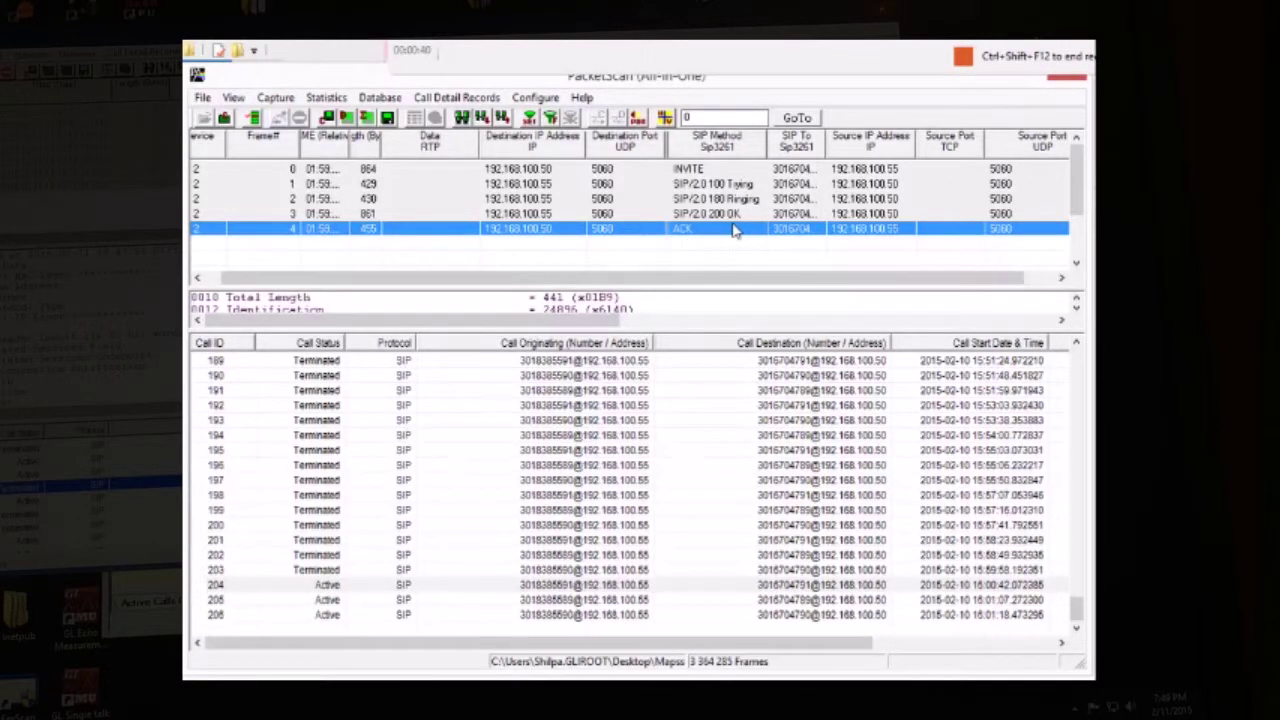
- Display call 202's frames with a wider SIP Method column, and enlarge the decode pane to show the UDP layer
{"action": "left_click", "coordinate": [643, 599]}
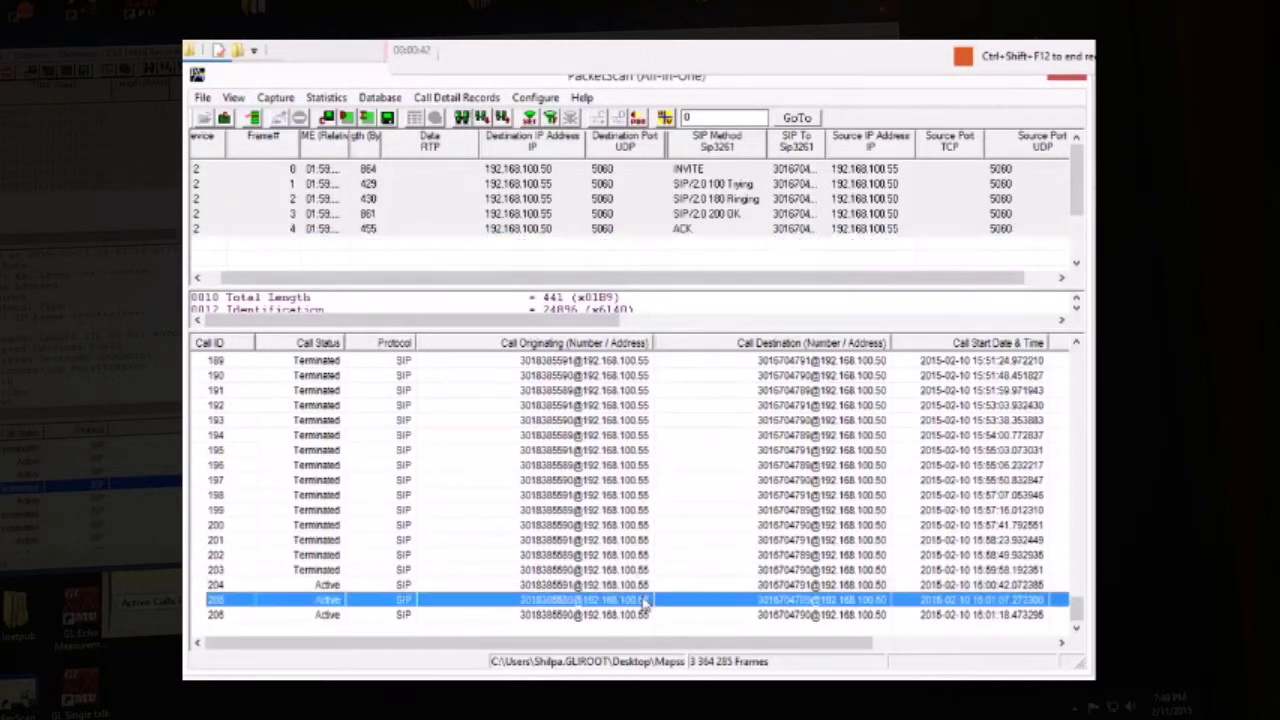
{"action": "left_click", "coordinate": [632, 556]}
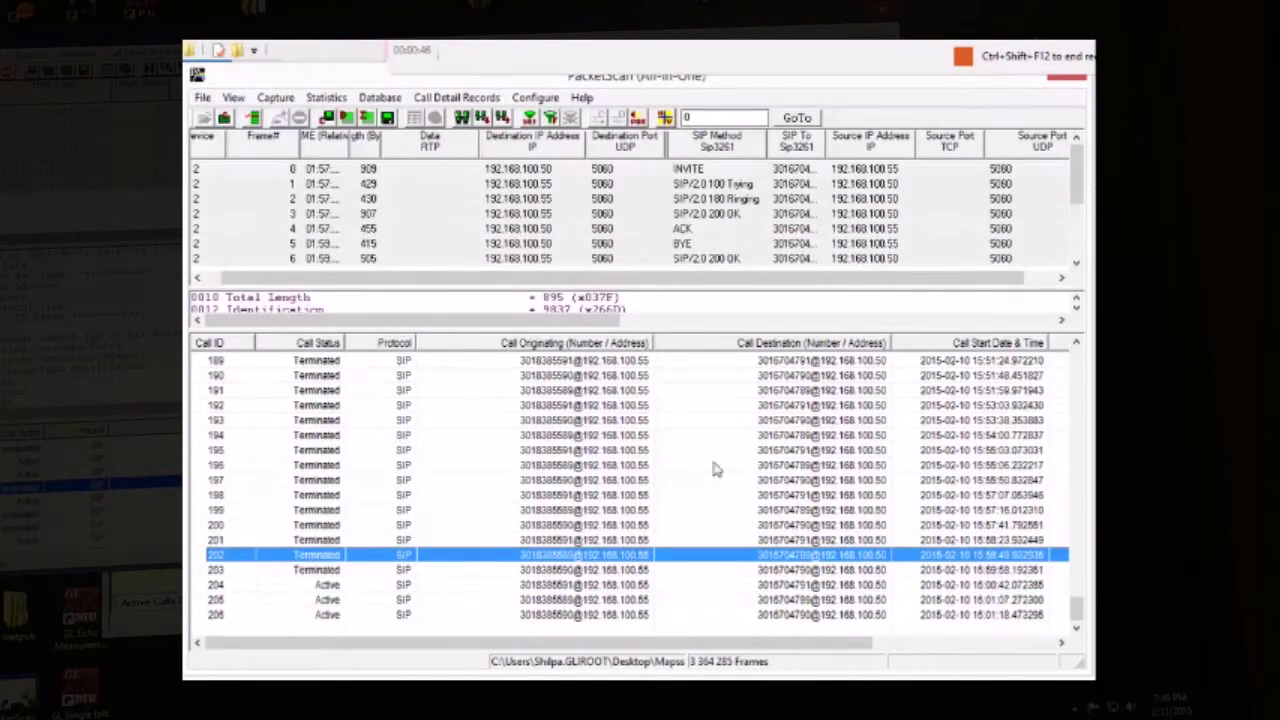
{"action": "mouse_move", "coordinate": [1076, 189]}
{"action": "left_mouse_down"}
{"action": "mouse_move", "coordinate": [1079, 212]}
{"action": "mouse_move", "coordinate": [1082, 184]}
{"action": "left_mouse_up"}
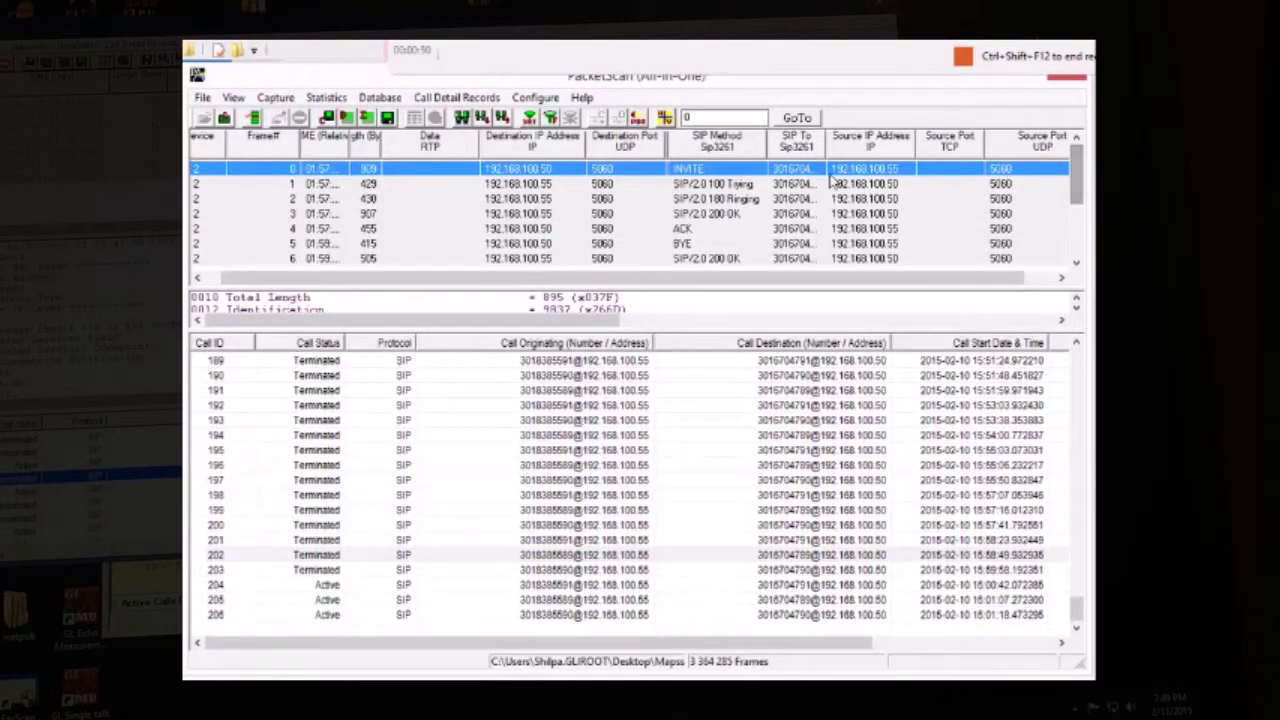
{"action": "left_click_drag", "start_coordinate": [769, 145], "coordinate": [806, 145]}
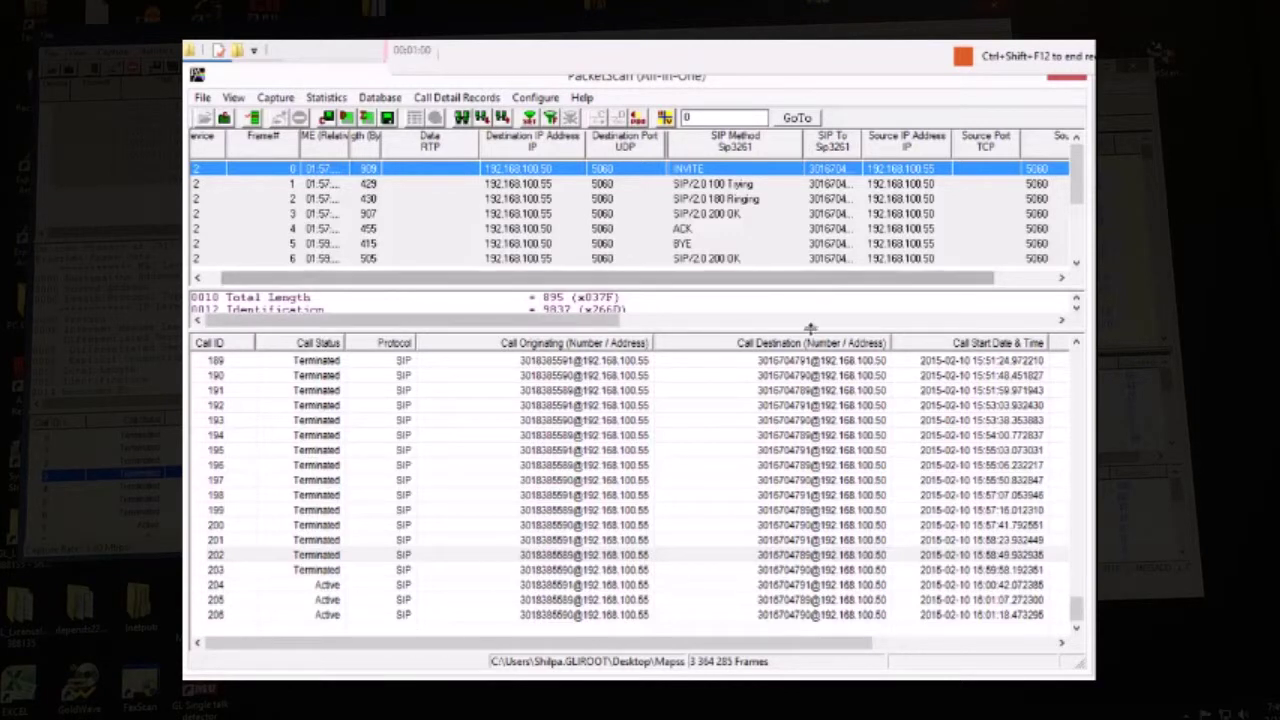
{"action": "left_click_drag", "start_coordinate": [810, 328], "coordinate": [811, 515]}
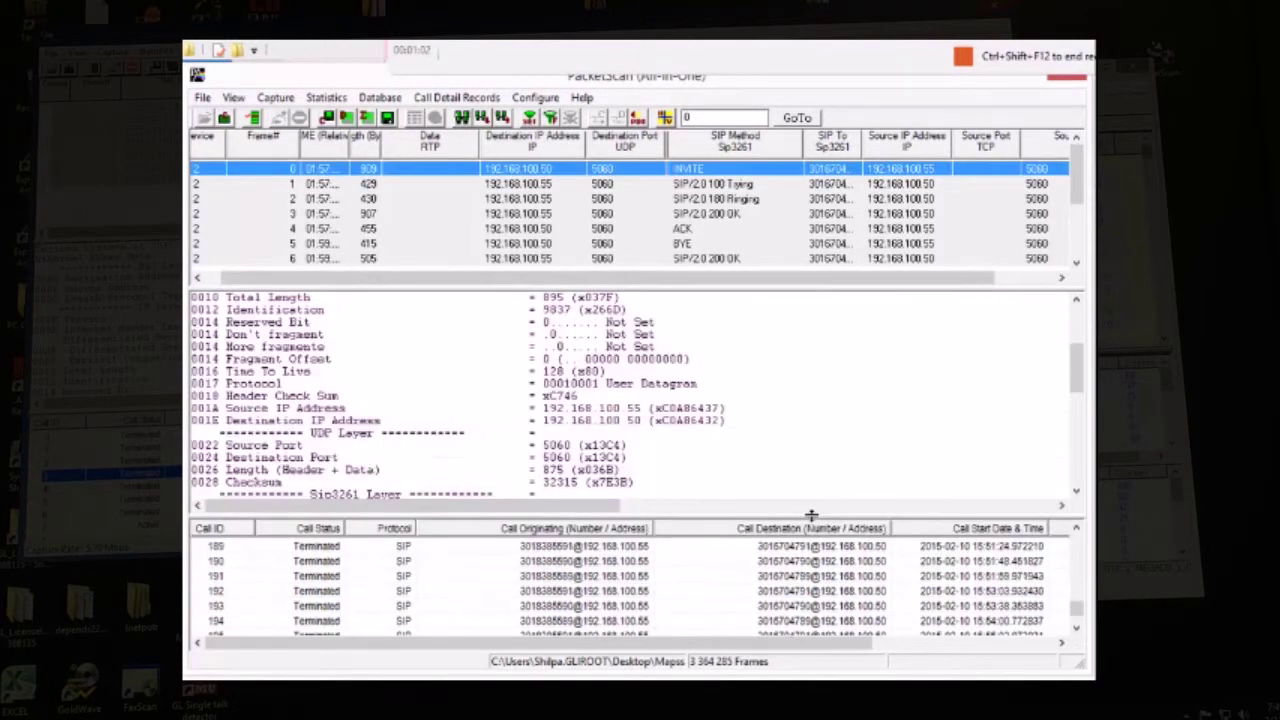
- Open the Traffic Analyzer summary view and enlarge its window to cover the packet and call lists
{"action": "left_click", "coordinate": [638, 118]}
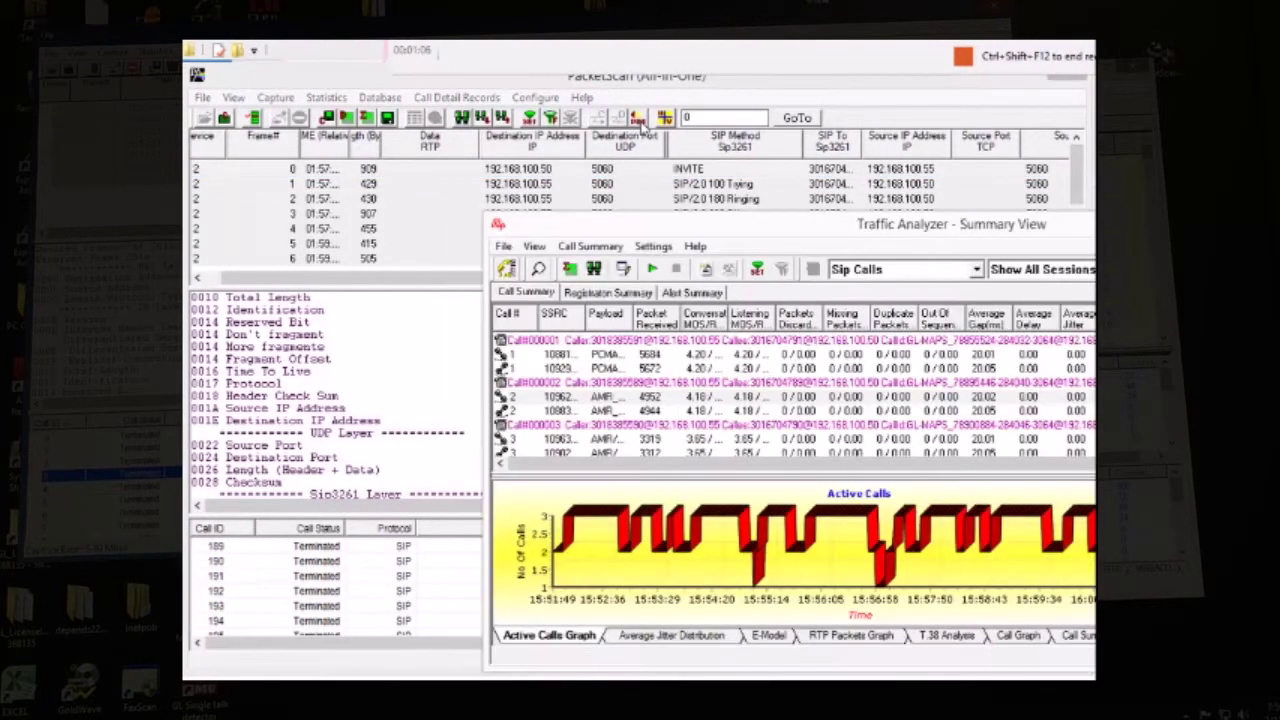
{"action": "left_click_drag", "start_coordinate": [683, 233], "coordinate": [380, 86]}
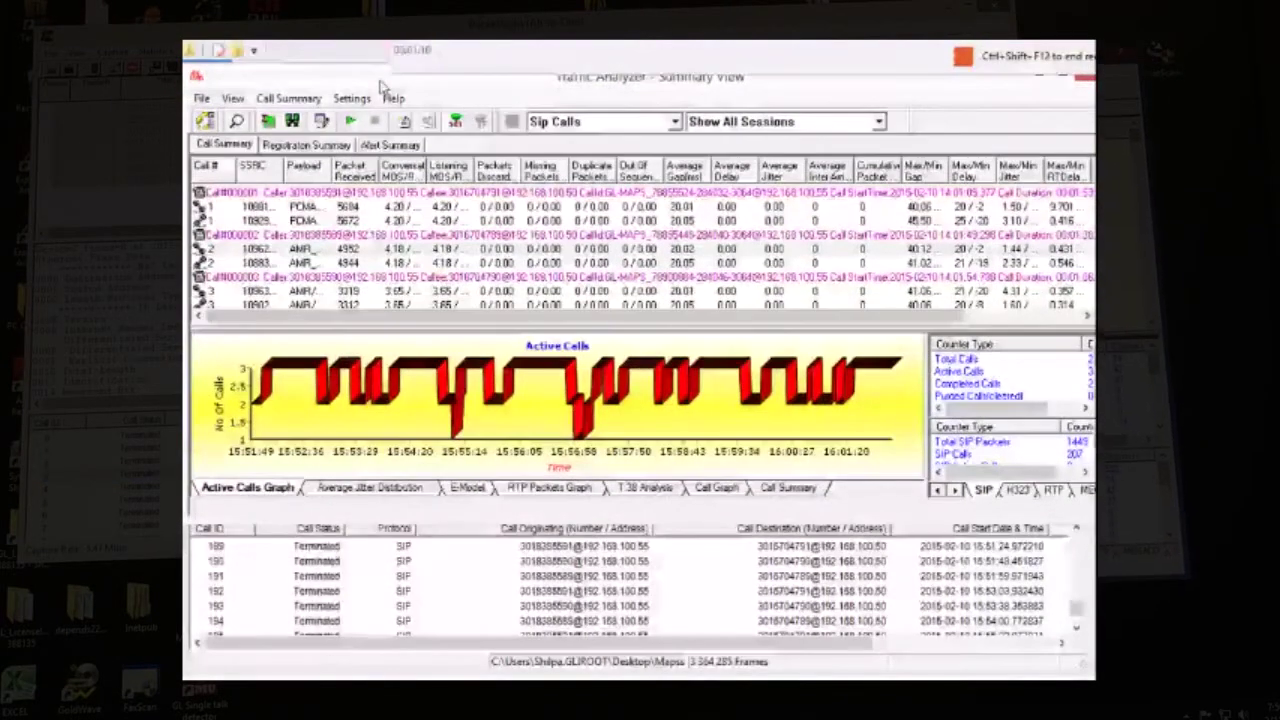
{"action": "left_click_drag", "start_coordinate": [1107, 517], "coordinate": [1091, 673]}
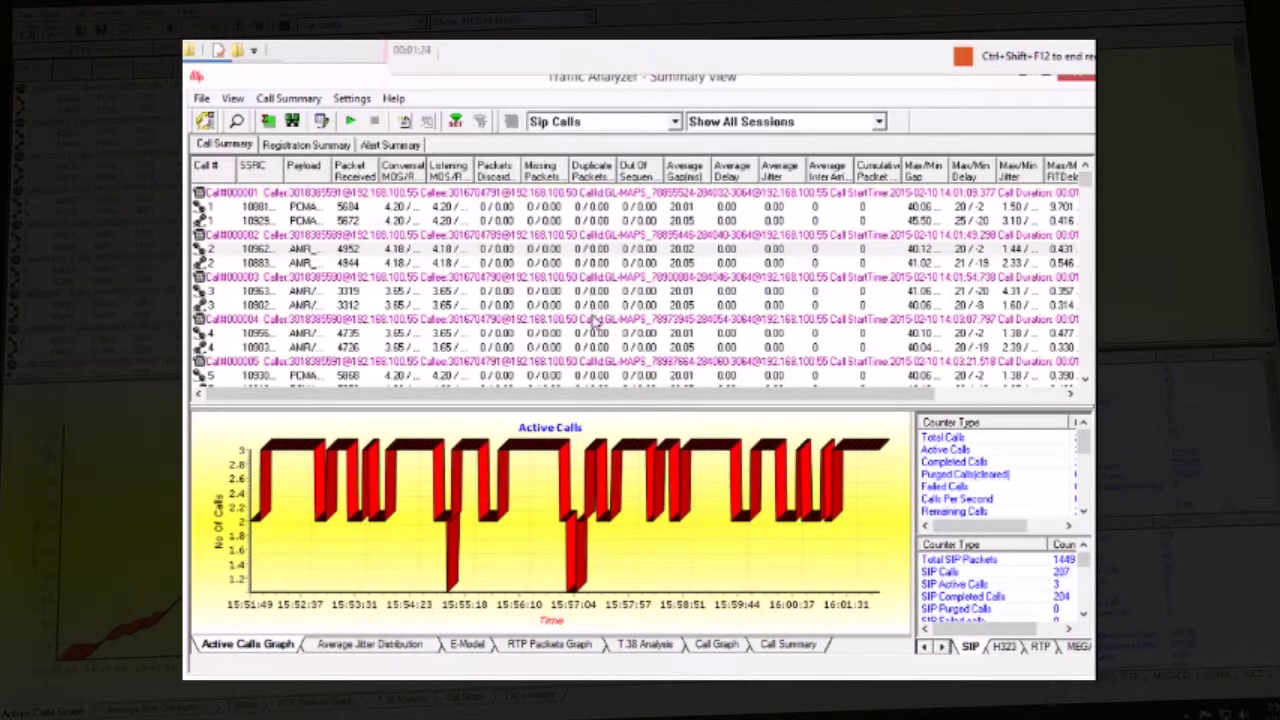
- Select Call#000005, widen the counters area beside the Active Calls graph, and examine the overall and SIP call counters
{"action": "left_click", "coordinate": [593, 366]}
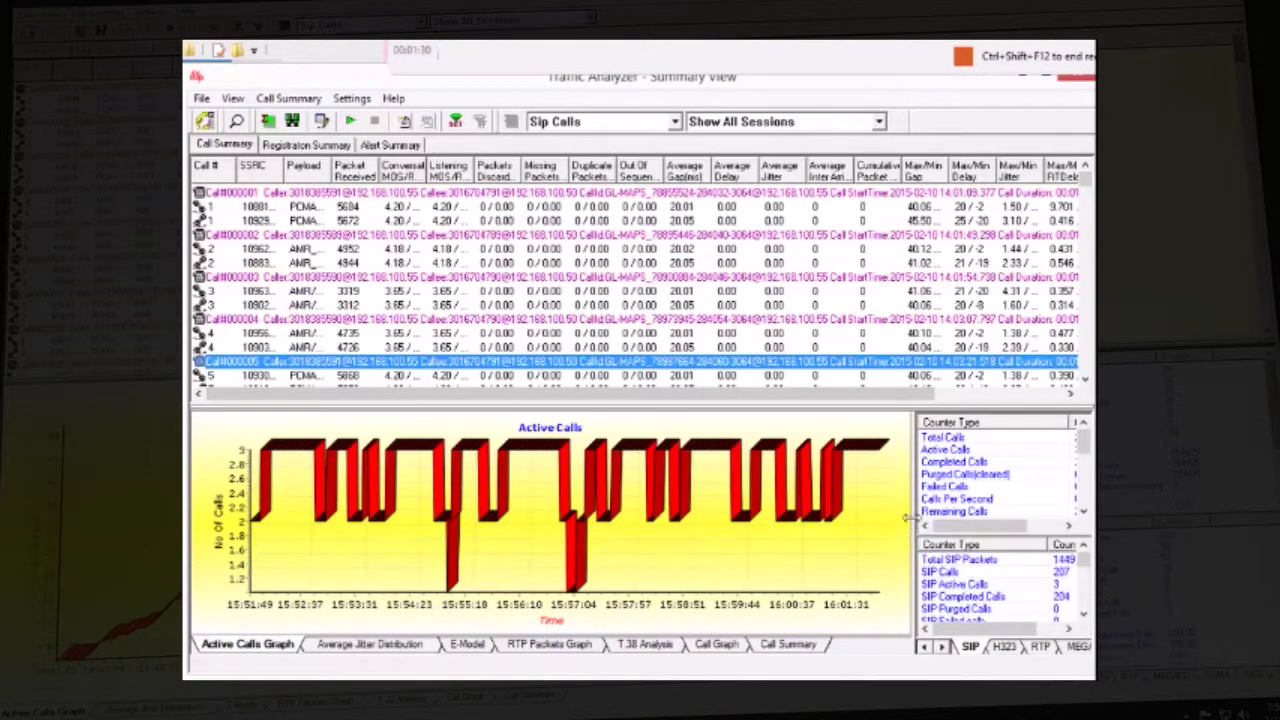
{"action": "left_click_drag", "start_coordinate": [910, 515], "coordinate": [815, 514]}
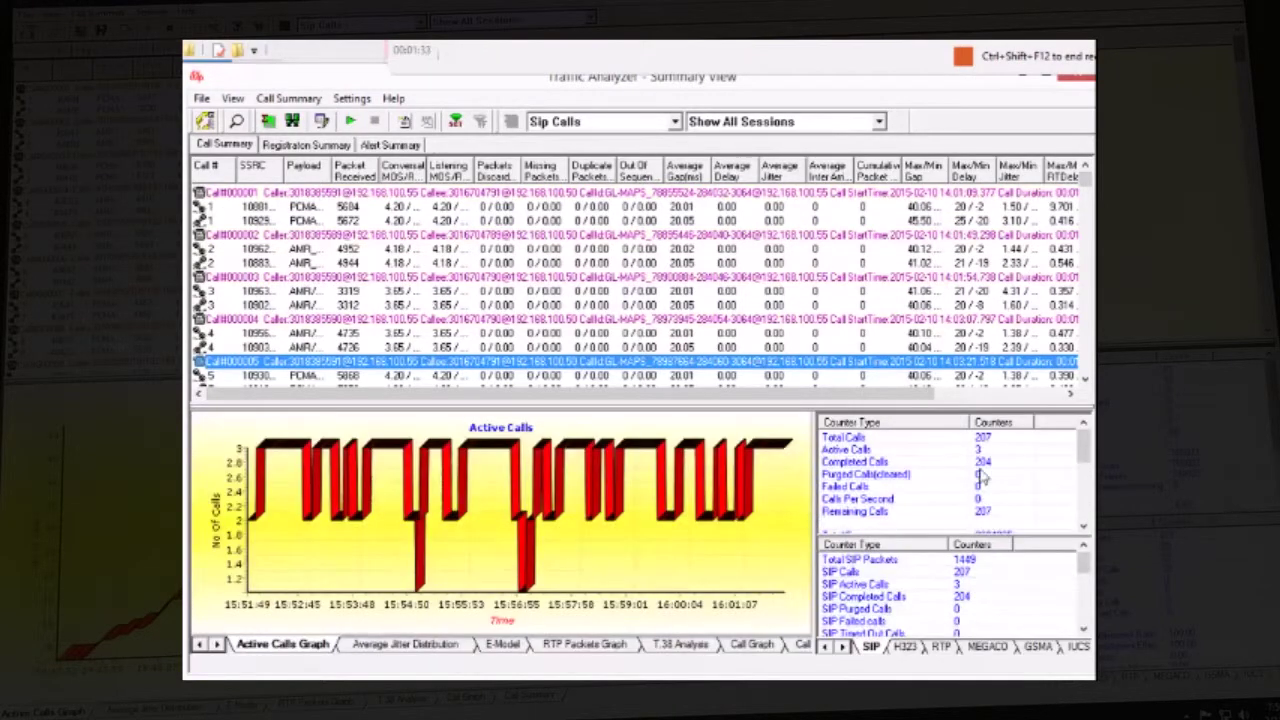
{"action": "left_click", "coordinate": [973, 455]}
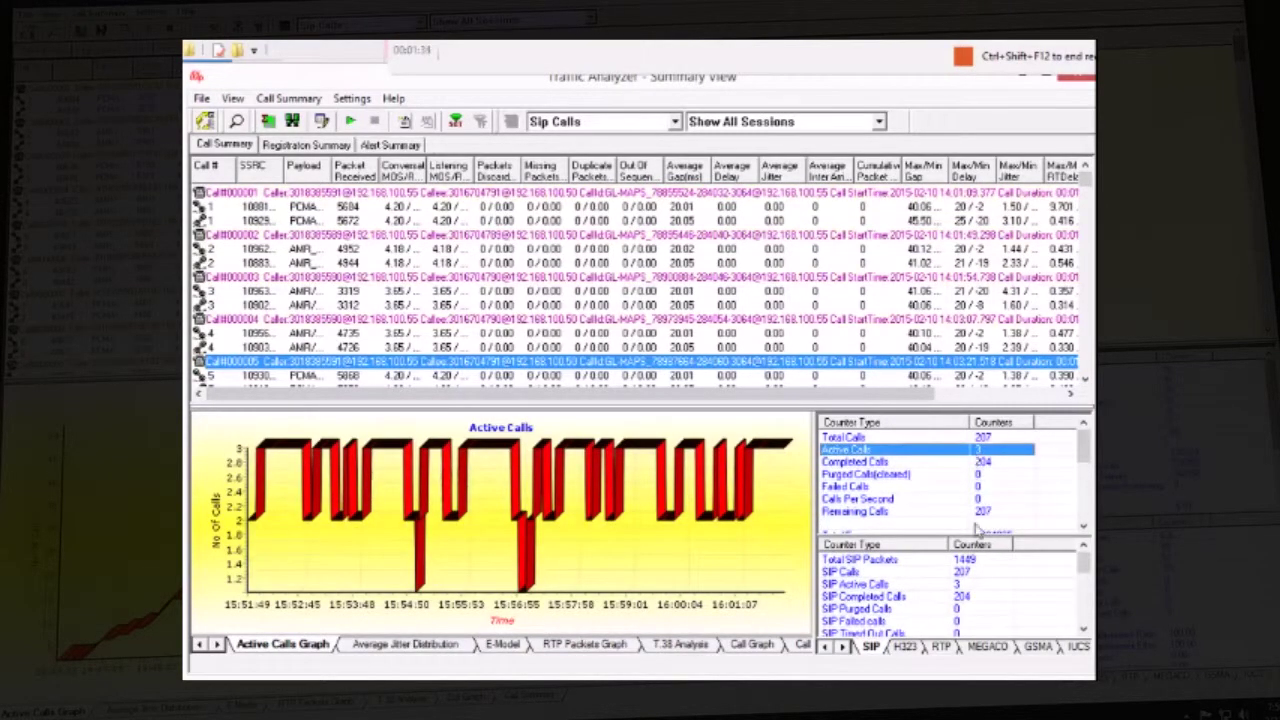
{"action": "left_click", "coordinate": [1041, 591]}
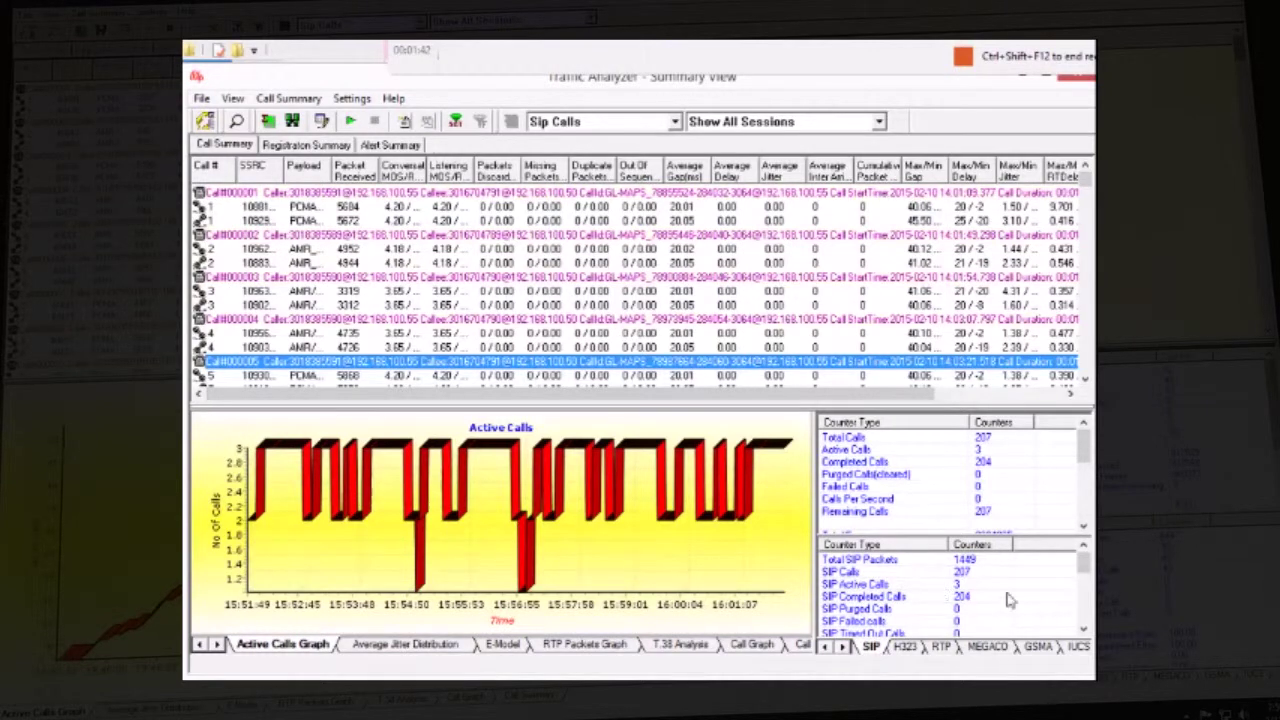
{"action": "left_click", "coordinate": [1083, 627]}
{"action": "left_click", "coordinate": [1083, 627]}
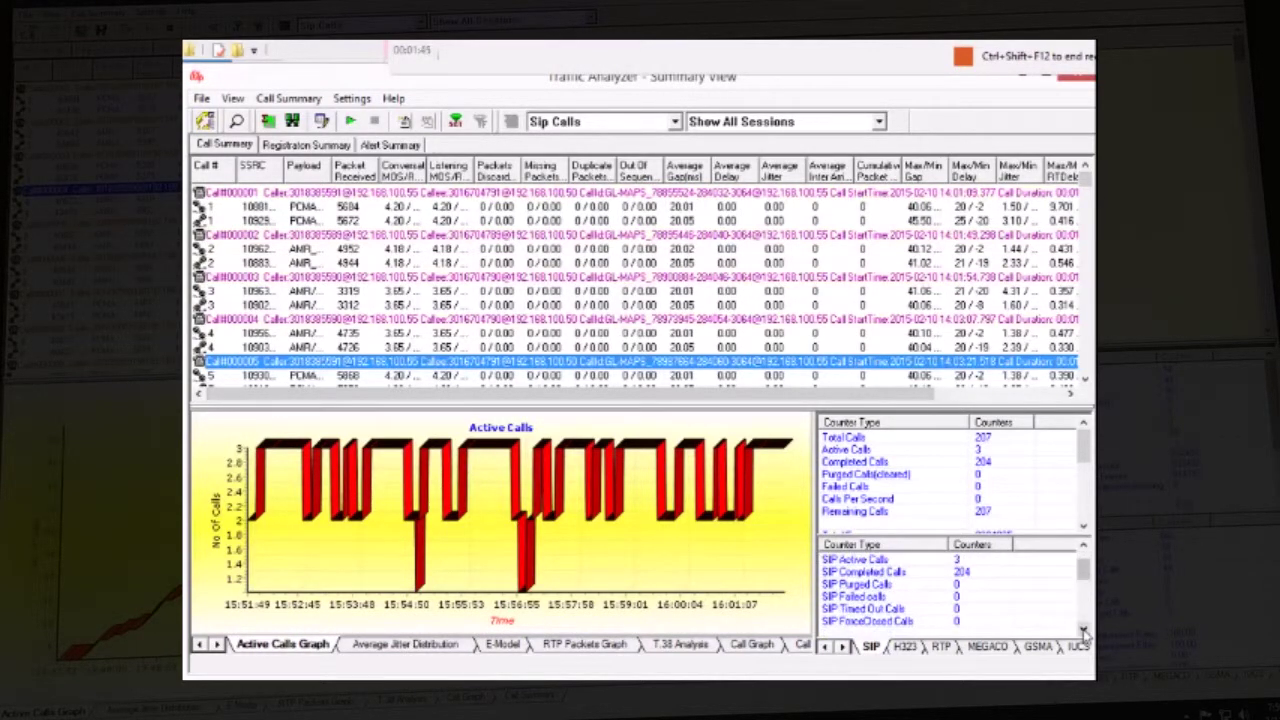
- Examine the overall counters from the call totals through the VOIP, SIP, H323, MEGACO and RTP bandwidth entries
{"action": "left_click", "coordinate": [1083, 527]}
{"action": "left_click", "coordinate": [1083, 527]}
{"action": "left_click", "coordinate": [1083, 527]}
{"action": "left_click", "coordinate": [1083, 527]}
{"action": "left_click", "coordinate": [1083, 527]}
{"action": "left_click", "coordinate": [1083, 527]}
{"action": "left_click", "coordinate": [1083, 527]}
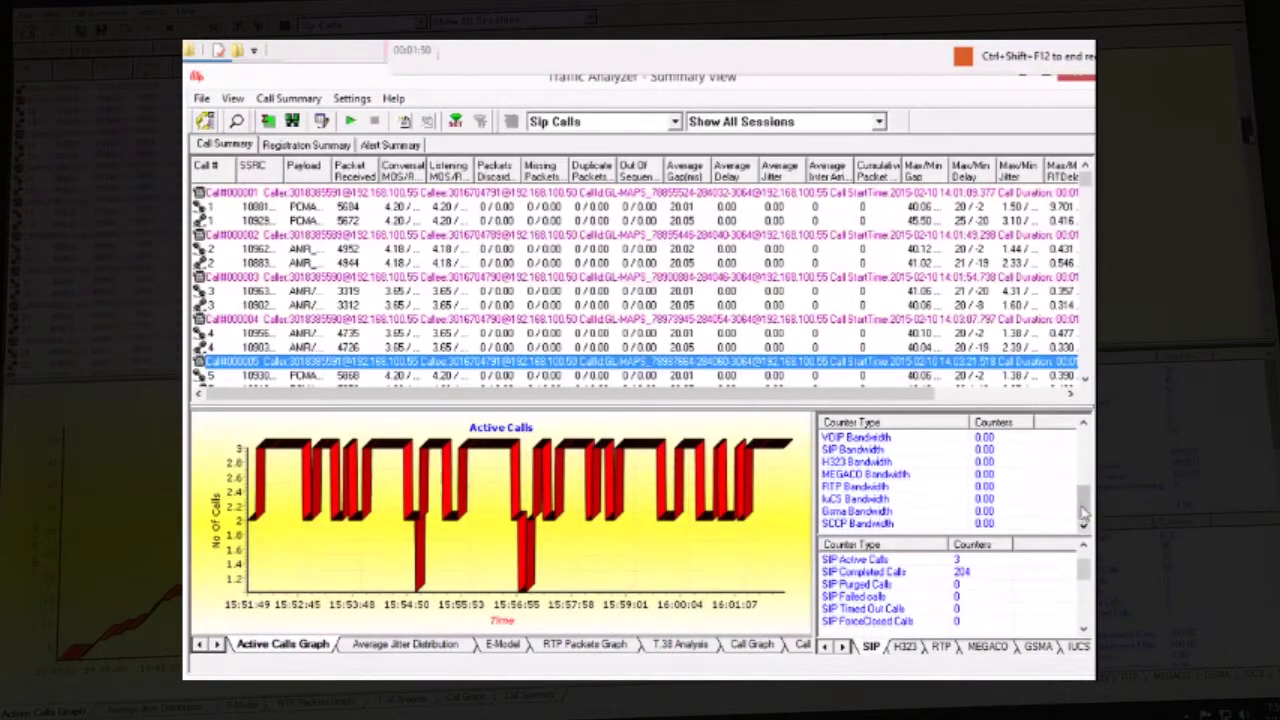
{"action": "left_click_drag", "start_coordinate": [1084, 503], "coordinate": [1084, 442]}
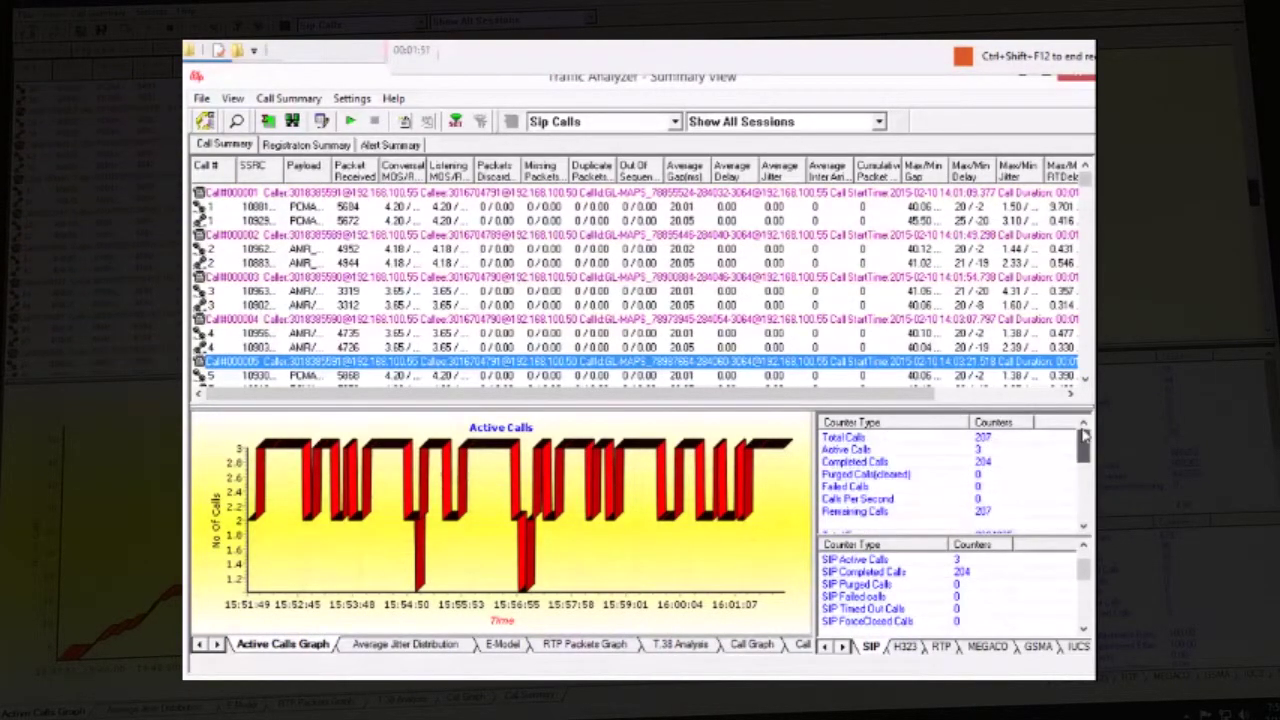
- Select Call#000002 and view the E-Model chart, the Call Graph message ladder and the Call Summary parameters
{"action": "left_click", "coordinate": [448, 235]}
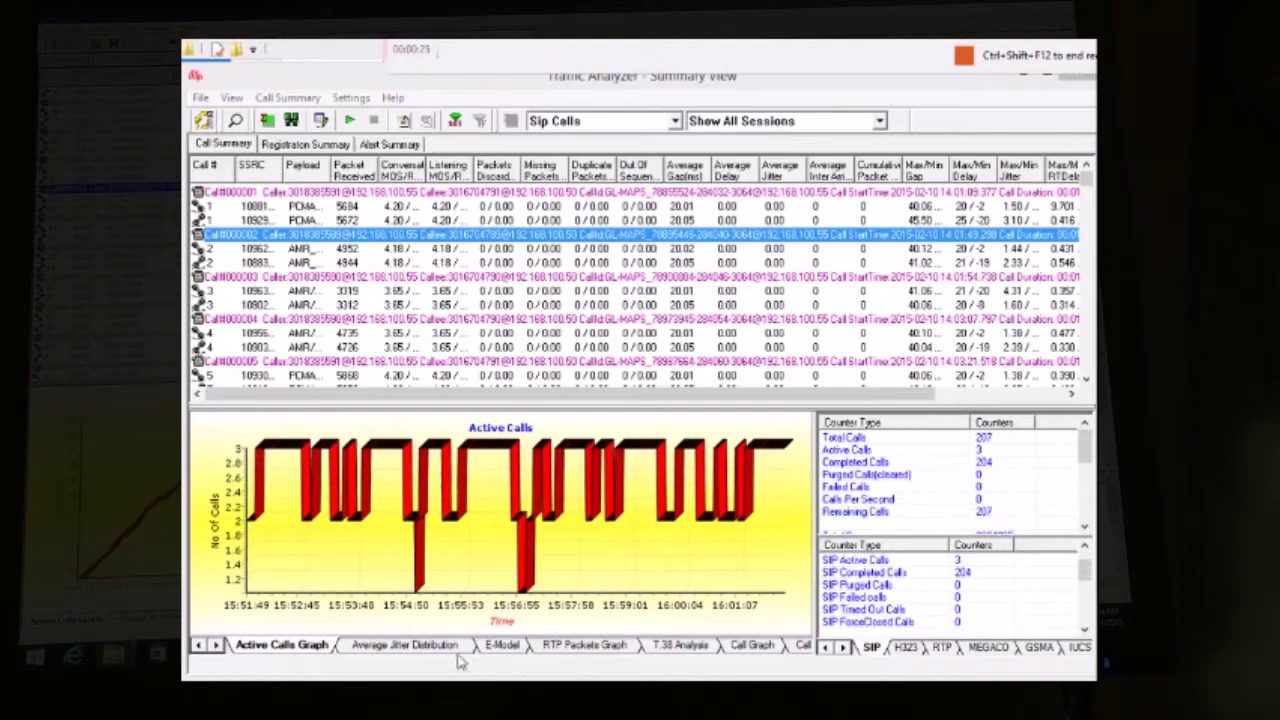
{"action": "left_click", "coordinate": [500, 646]}
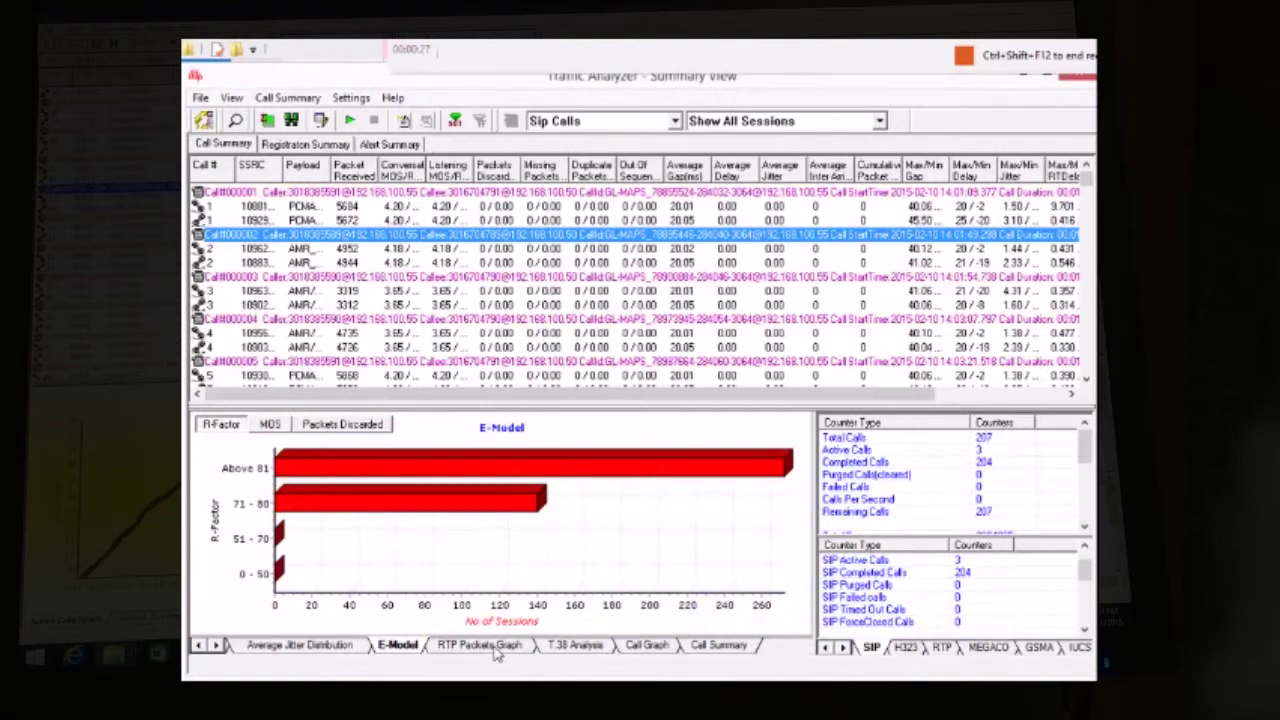
{"action": "left_click", "coordinate": [636, 649]}
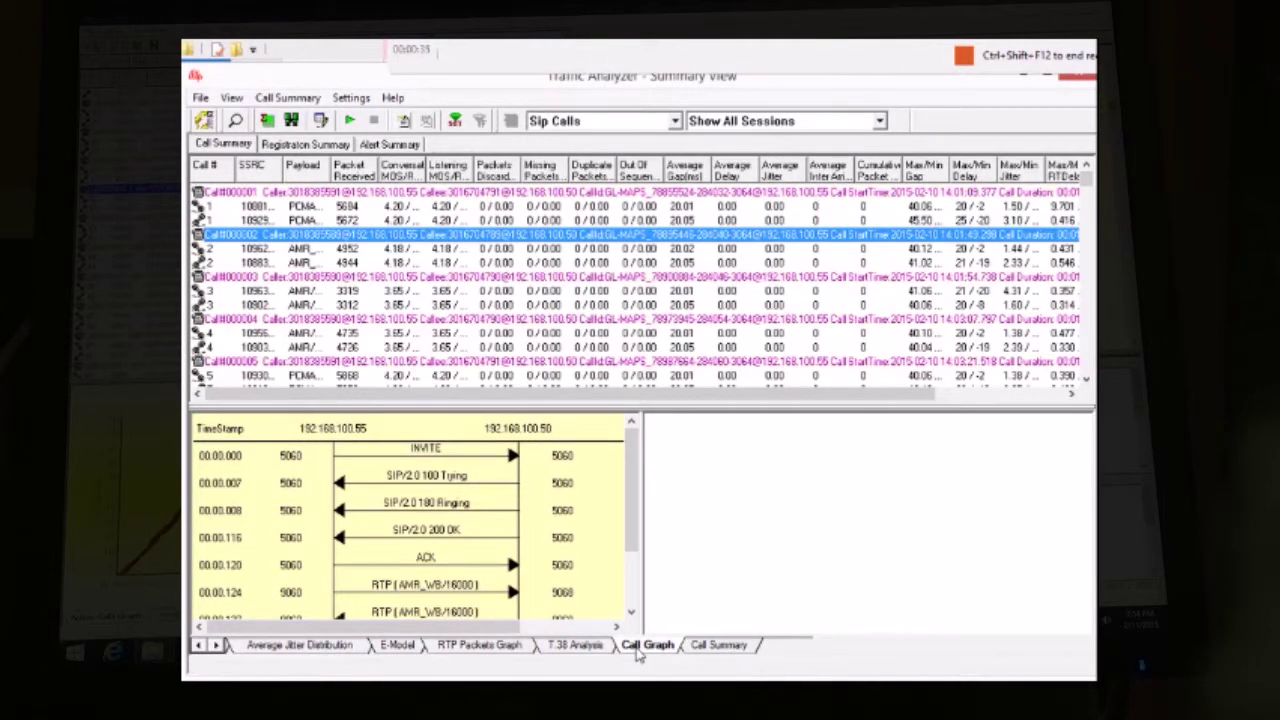
{"action": "left_click", "coordinate": [699, 650]}
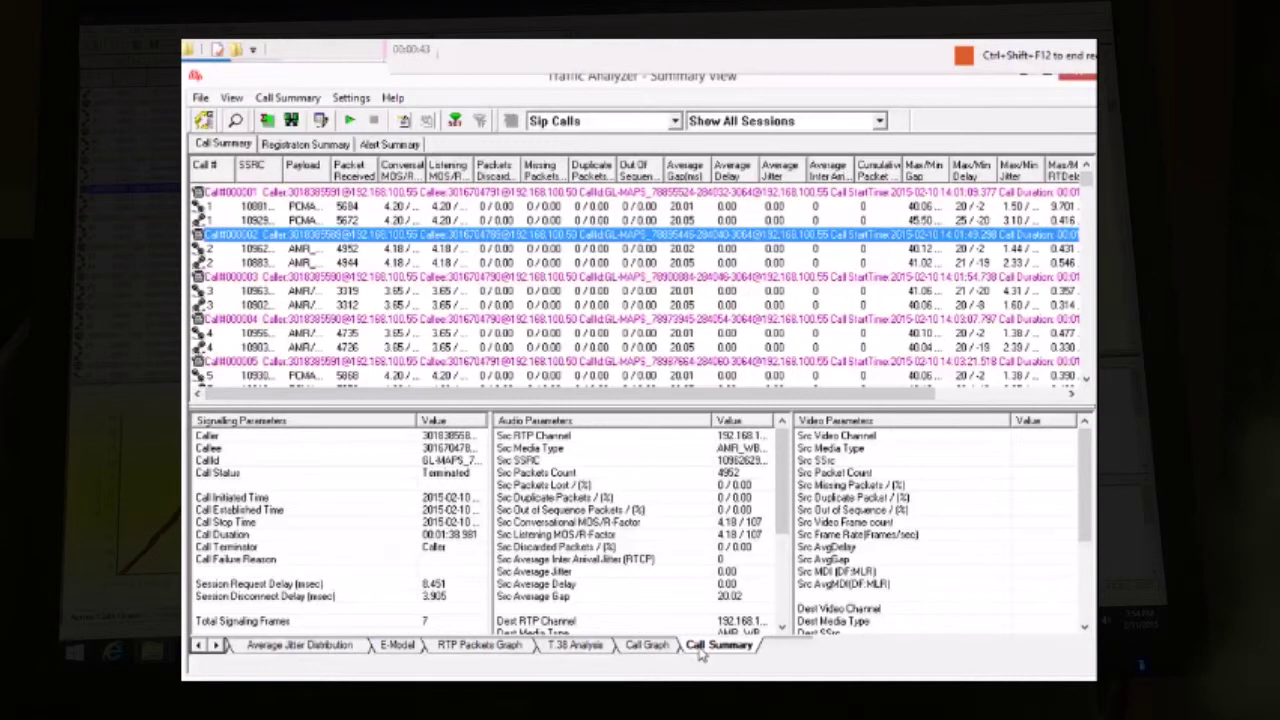
- Widen the Payload, Packet Received, Conversational and Listening MOS/R-Factor columns, with call 2's second AMR_WB stream selected
{"action": "double_click", "coordinate": [333, 168]}
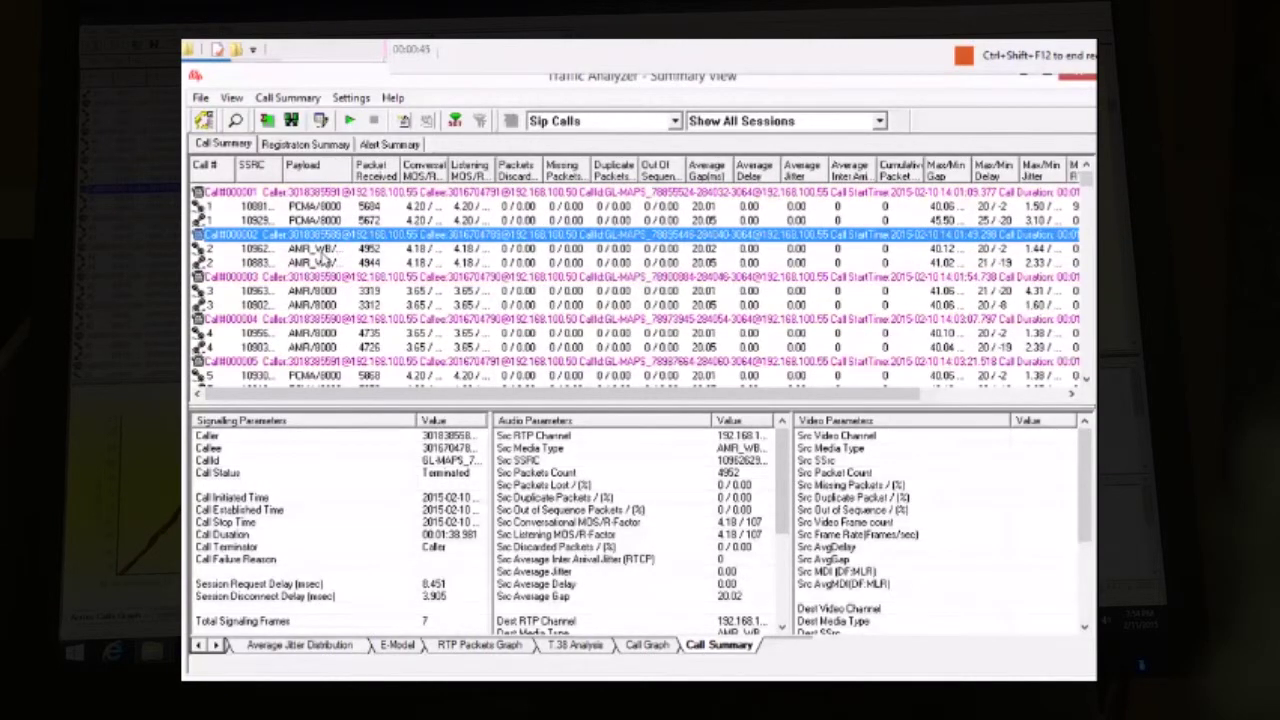
{"action": "left_click", "coordinate": [318, 252]}
{"action": "left_click", "coordinate": [322, 264]}
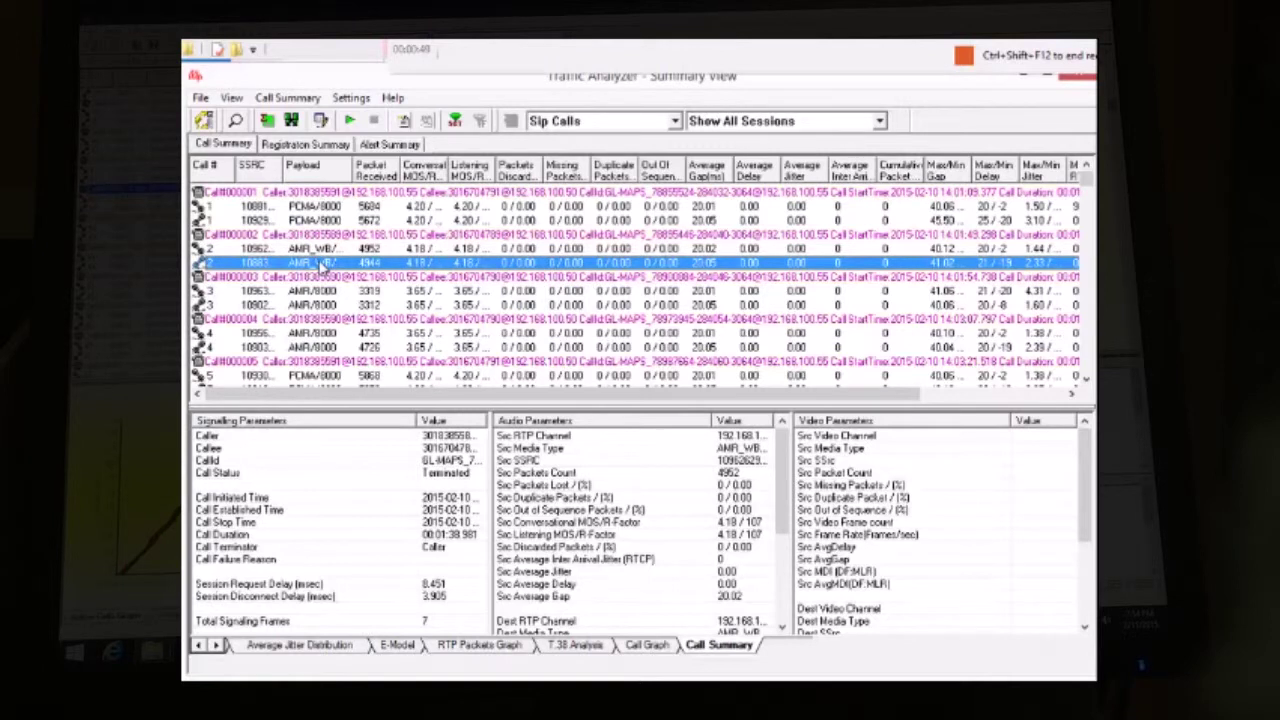
{"action": "left_click_drag", "start_coordinate": [400, 170], "coordinate": [499, 170]}
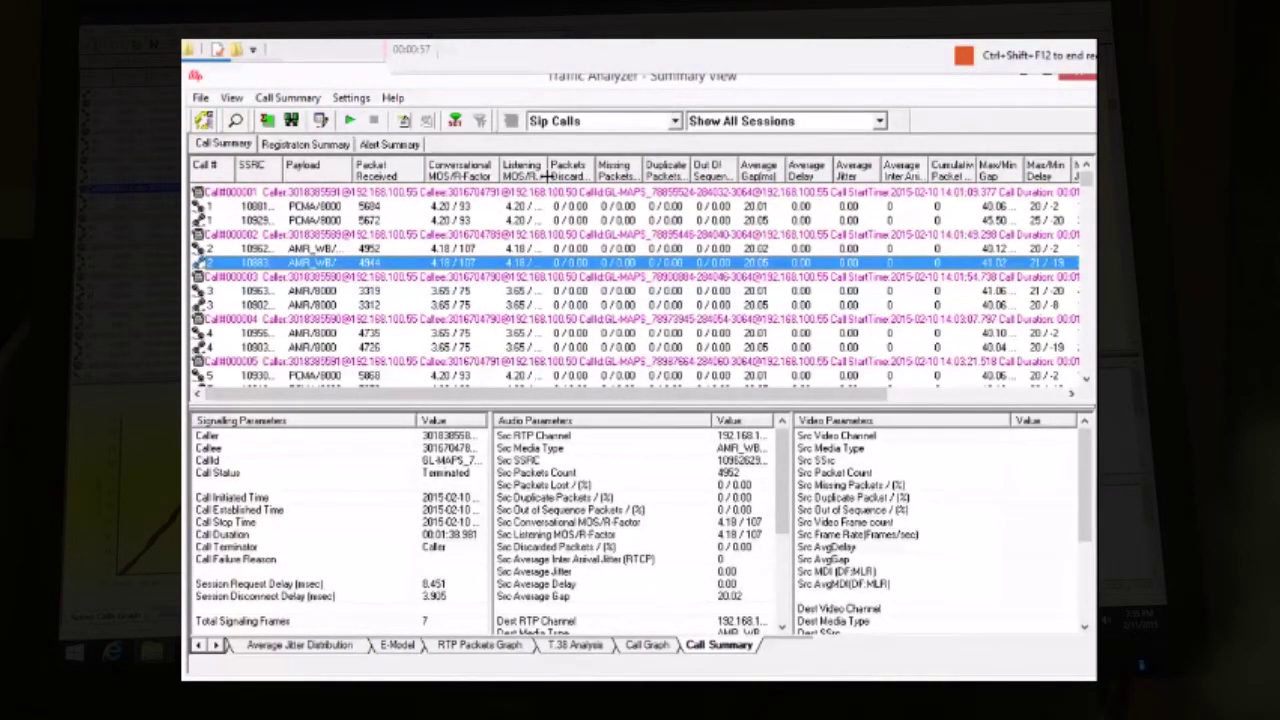
{"action": "left_click_drag", "start_coordinate": [548, 172], "coordinate": [578, 172]}
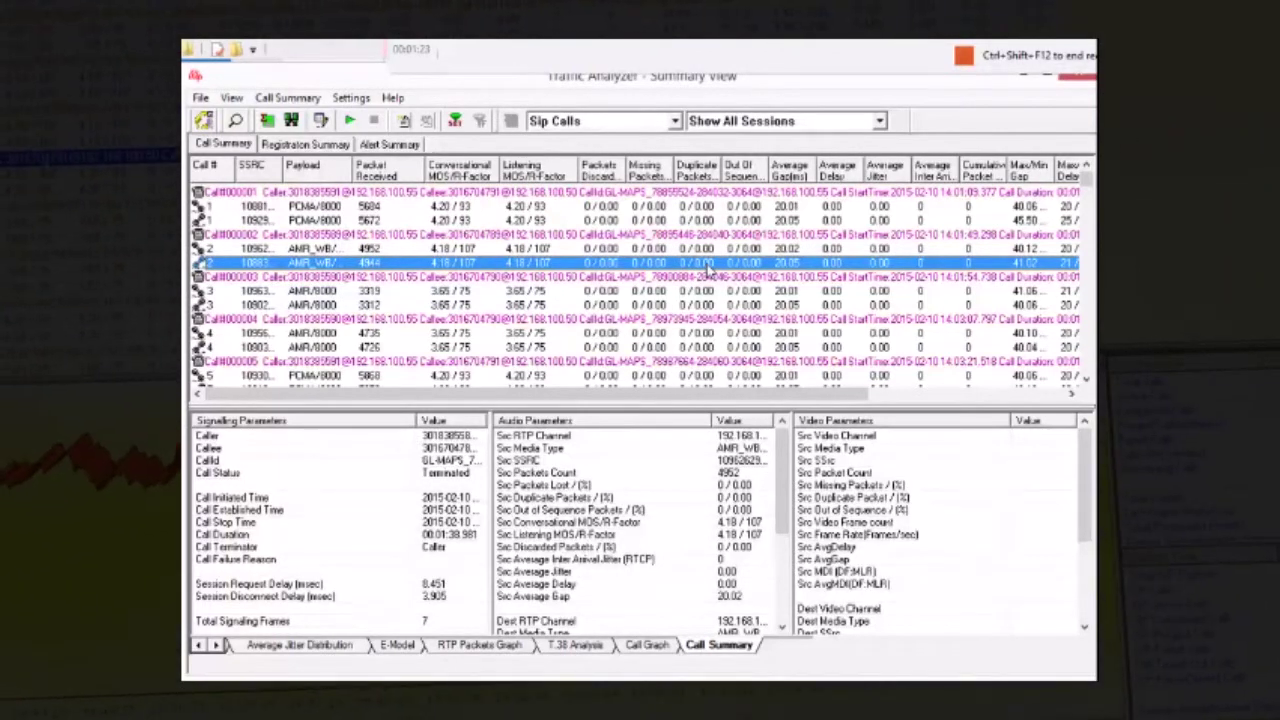
- Select call 5's two PCMA/8000 streams in turn and narrow the Audio Parameters name column to make room for the values
{"action": "left_click", "coordinate": [1088, 383]}
{"action": "left_click", "coordinate": [1088, 383]}
{"action": "left_click", "coordinate": [1088, 383]}
{"action": "left_click", "coordinate": [335, 336]}
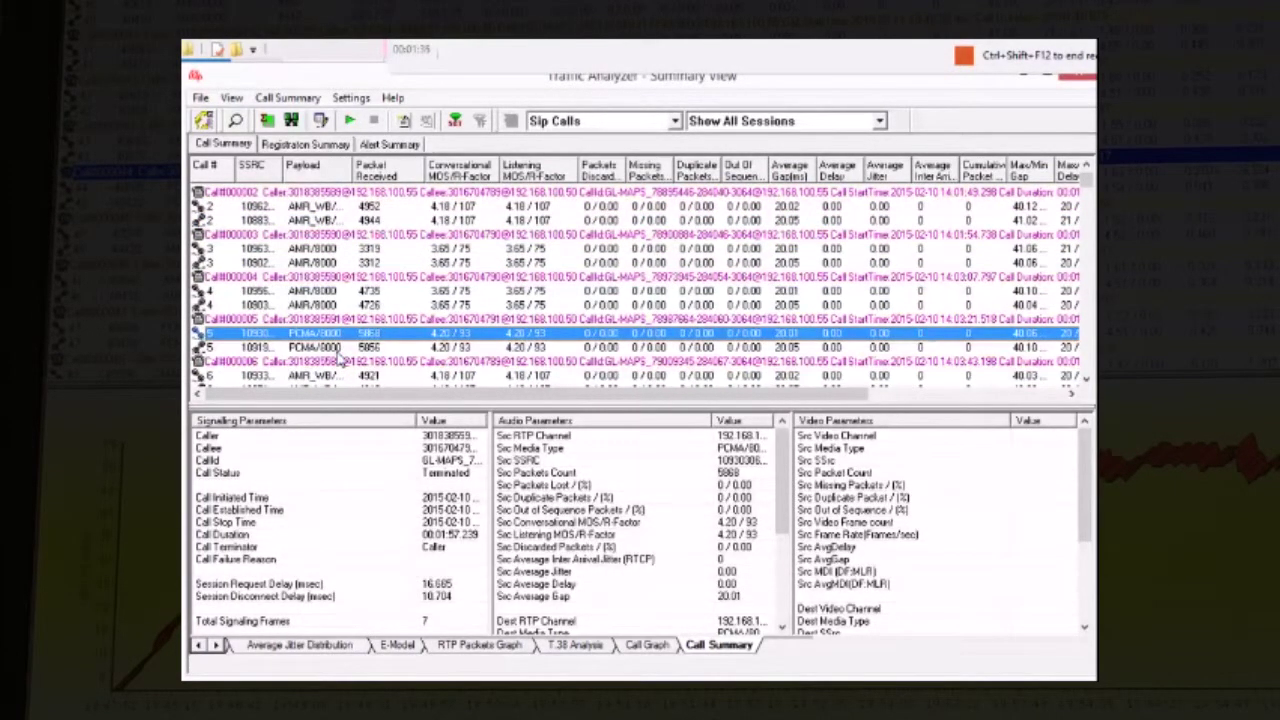
{"action": "left_click", "coordinate": [339, 349]}
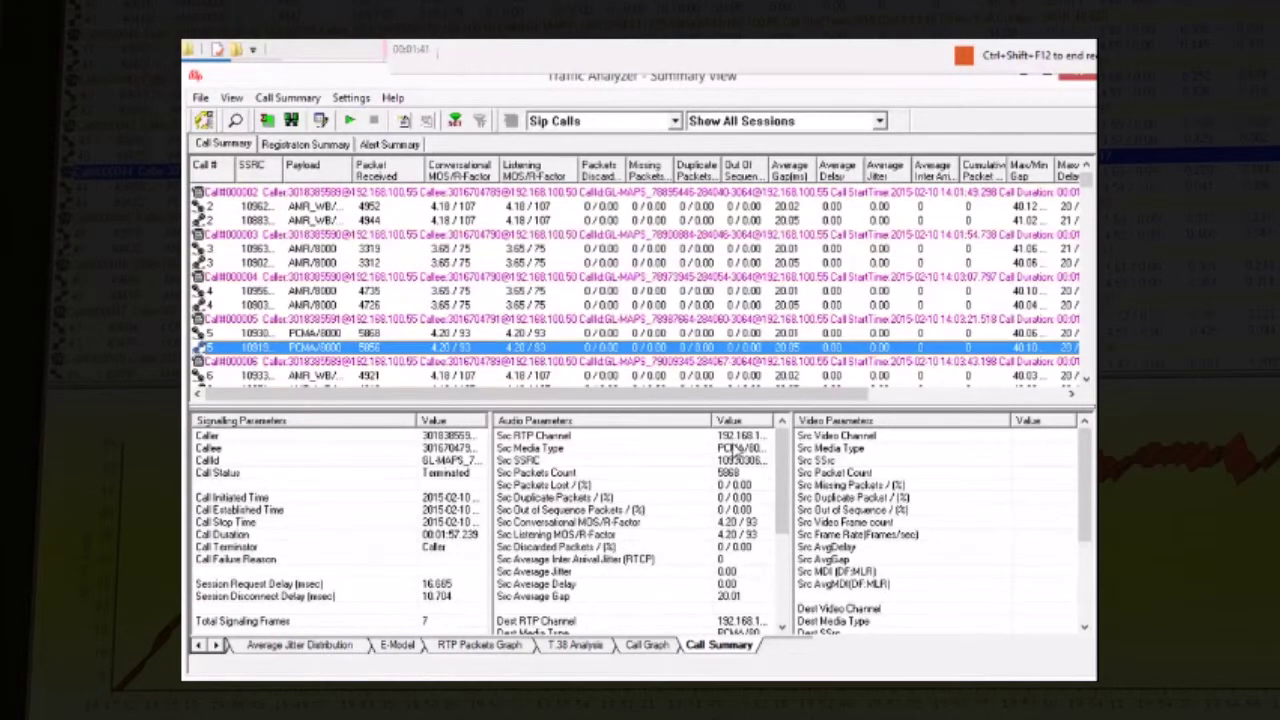
{"action": "left_click_drag", "start_coordinate": [713, 418], "coordinate": [668, 419]}
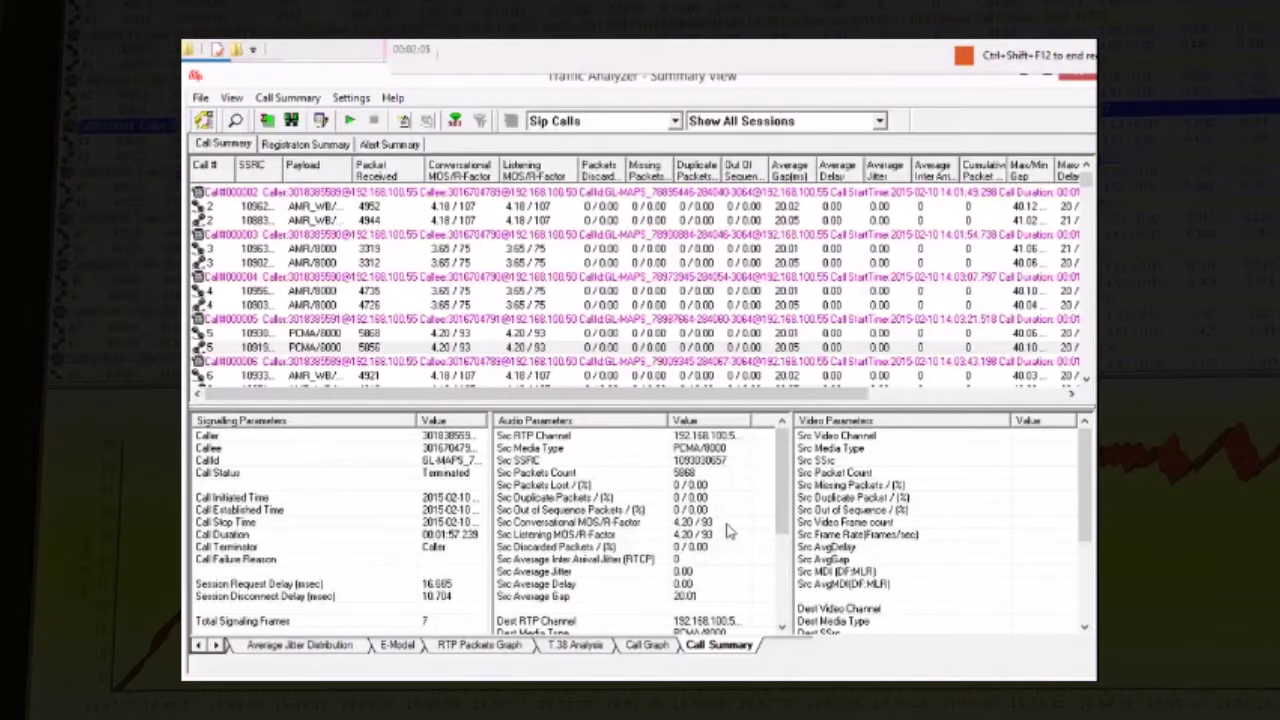
- Select call 3's two AMR/8000 streams in turn and review the audio parameters in the call summary
{"action": "left_click", "coordinate": [1088, 383]}
{"action": "left_click", "coordinate": [1088, 383]}
{"action": "left_click", "coordinate": [1088, 383]}
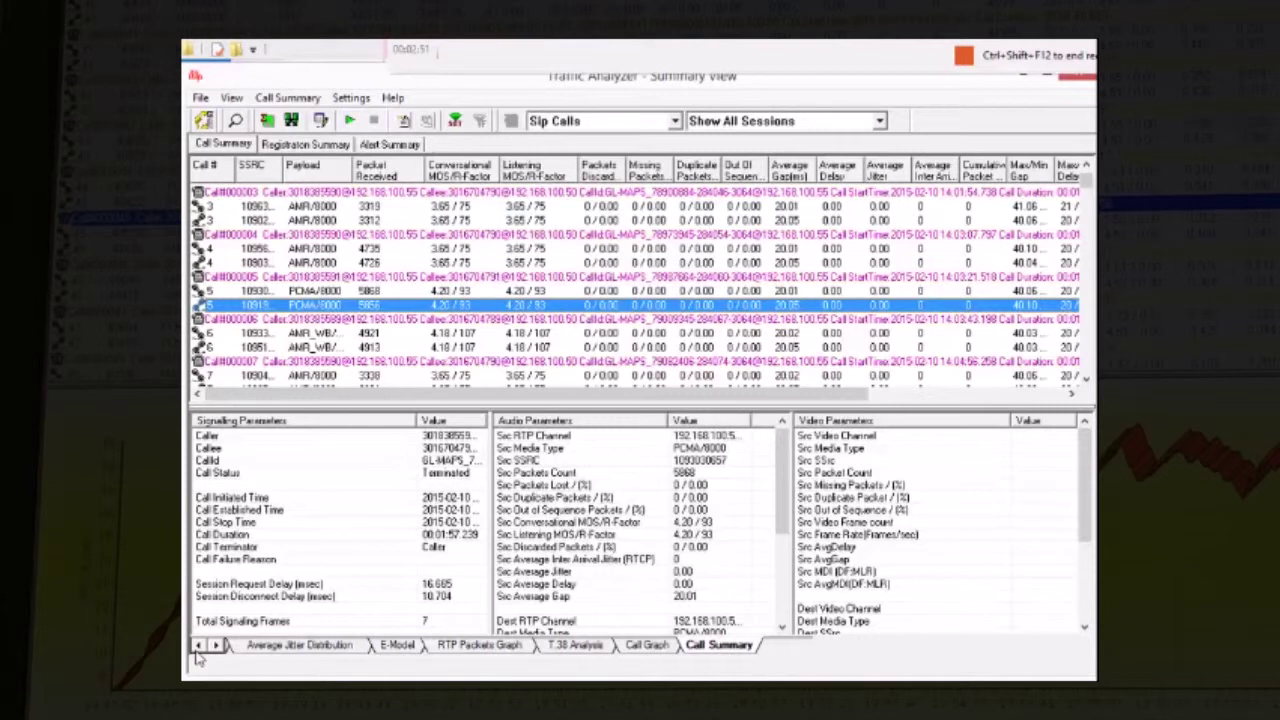
{"action": "left_click", "coordinate": [528, 223]}
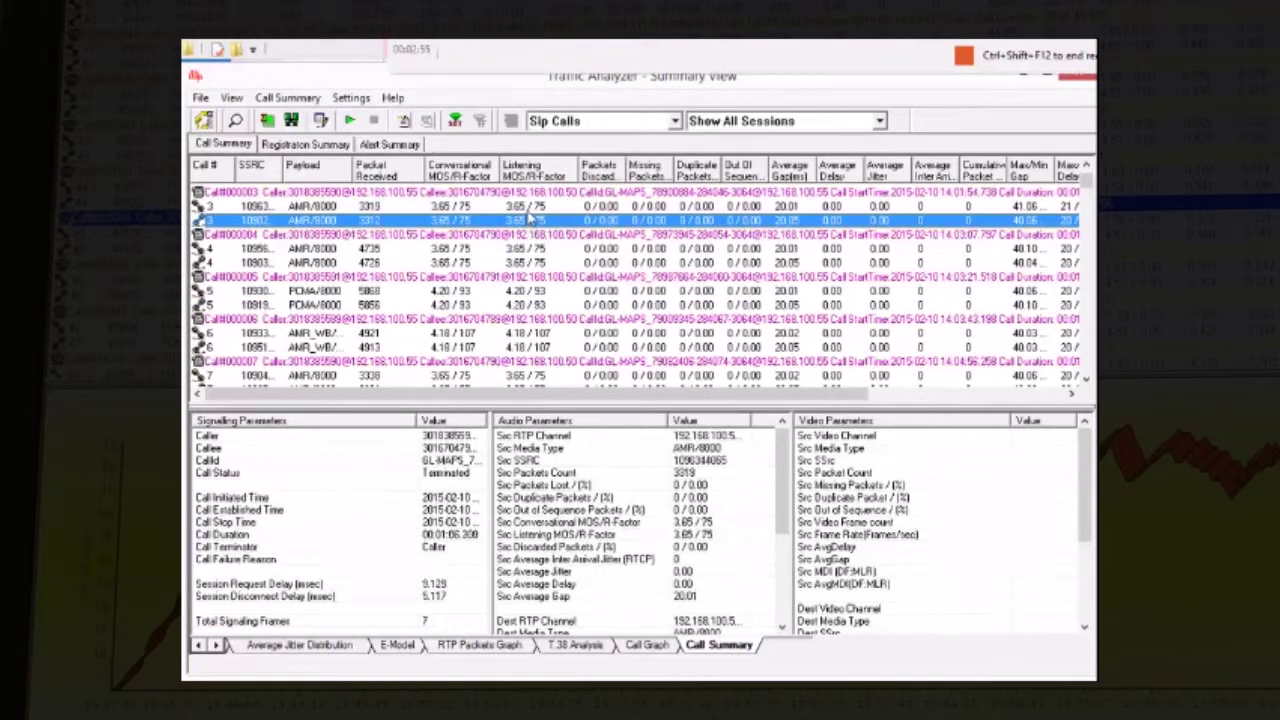
{"action": "left_click", "coordinate": [529, 211]}
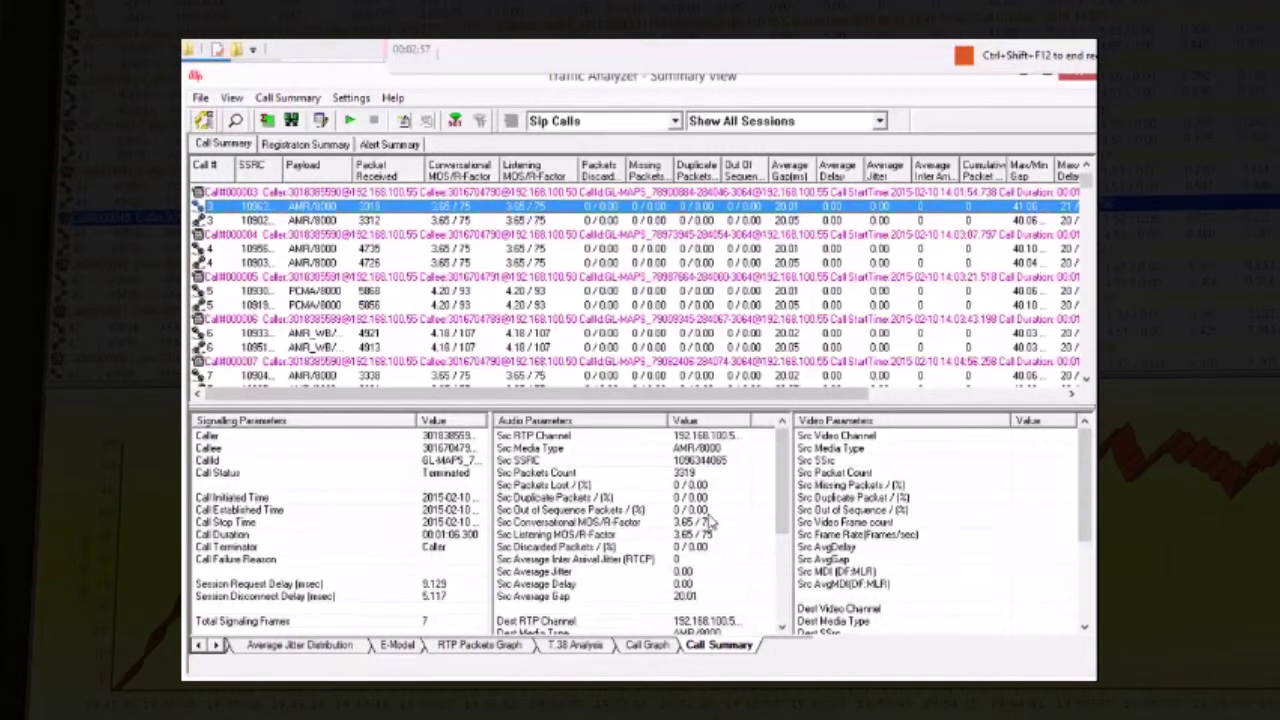
{"action": "left_click_drag", "start_coordinate": [785, 495], "coordinate": [785, 540]}
- Display the Active Calls Graph with the end of the call list, and check the Total Calls and Active Calls counters
{"action": "left_click", "coordinate": [258, 648]}
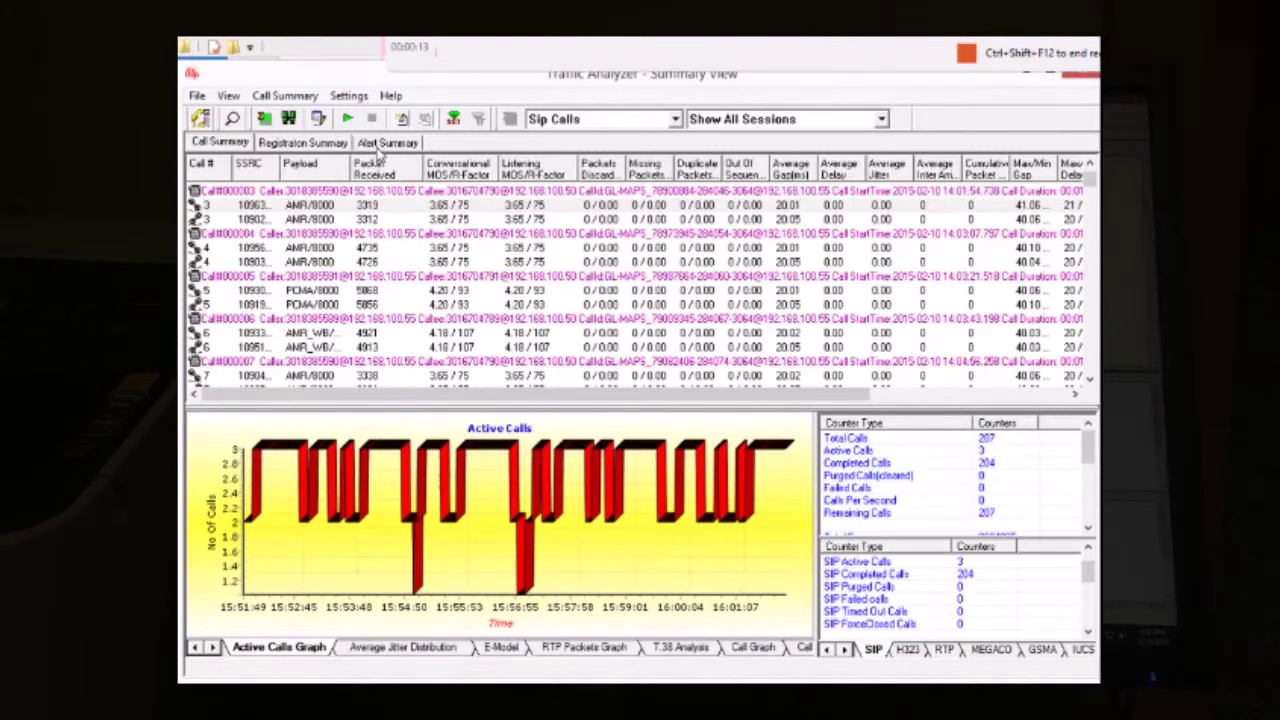
{"action": "left_click_drag", "start_coordinate": [1090, 180], "coordinate": [1081, 384]}
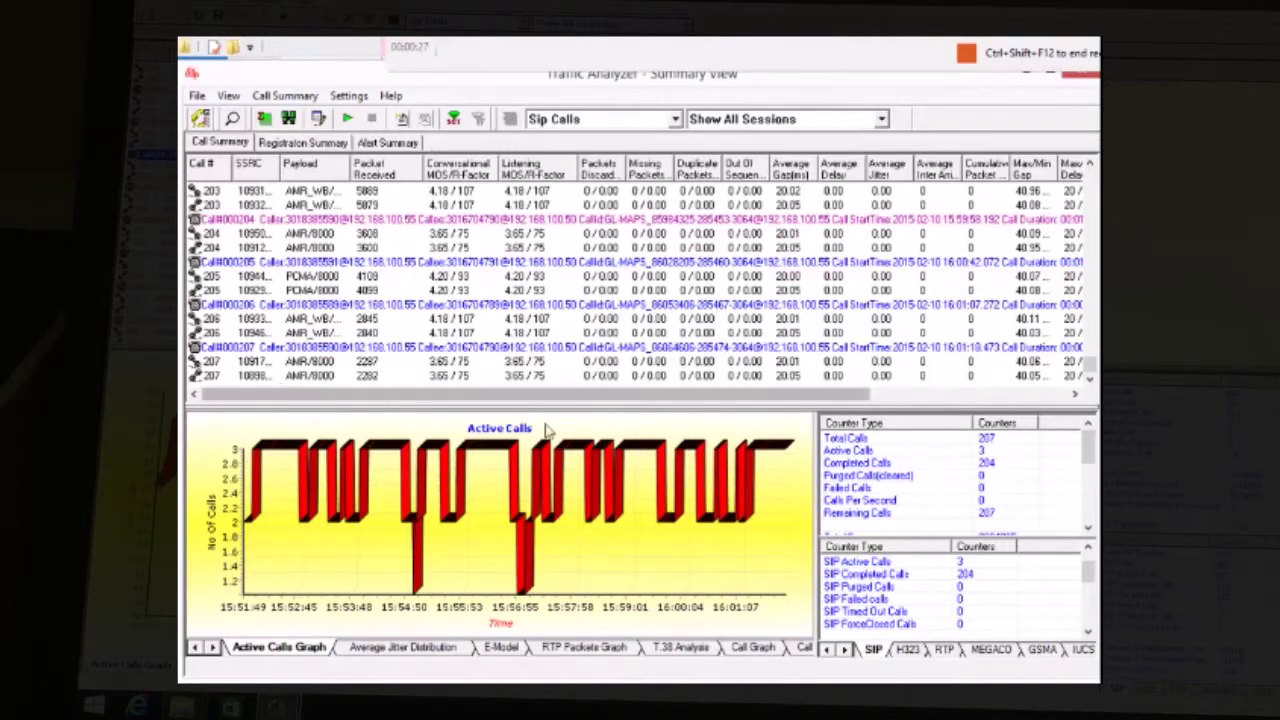
{"action": "left_click", "coordinate": [883, 440]}
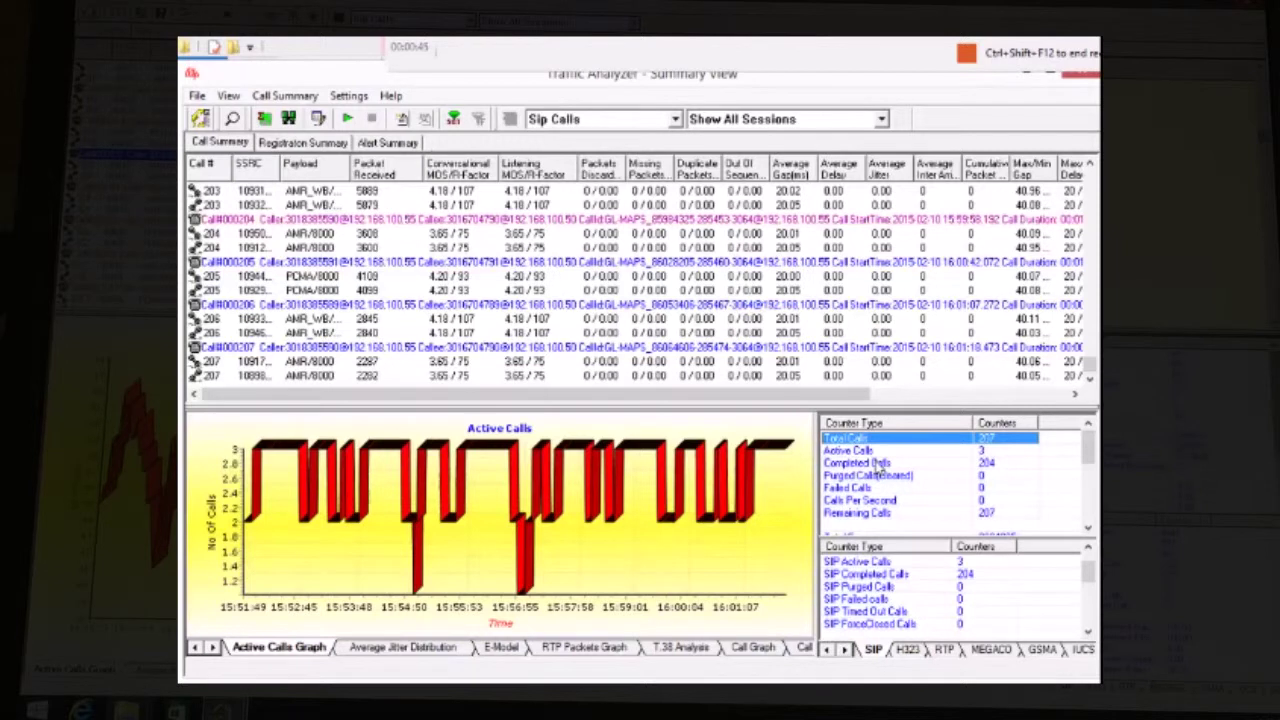
{"action": "left_click", "coordinate": [870, 453]}
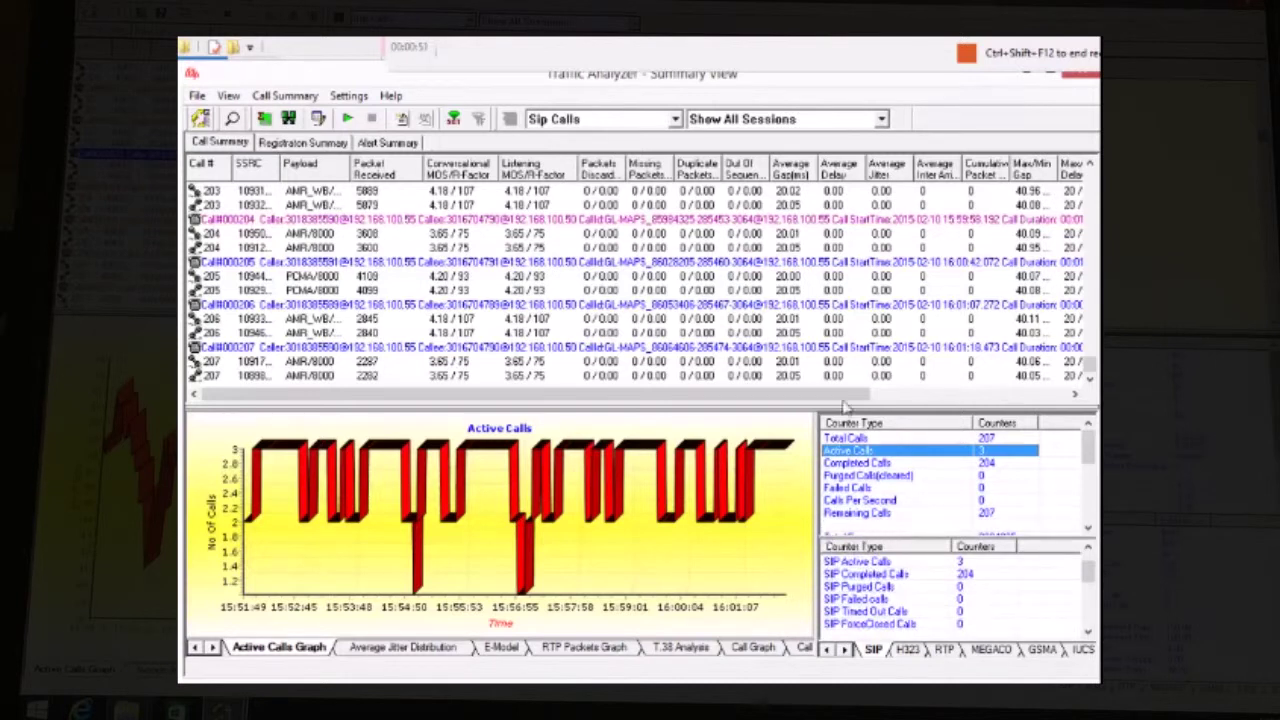
- Enlarge the graph and counter panes, and view the Average Jitter Distribution before returning to the Active Calls Graph
{"action": "left_click_drag", "start_coordinate": [843, 402], "coordinate": [843, 290]}
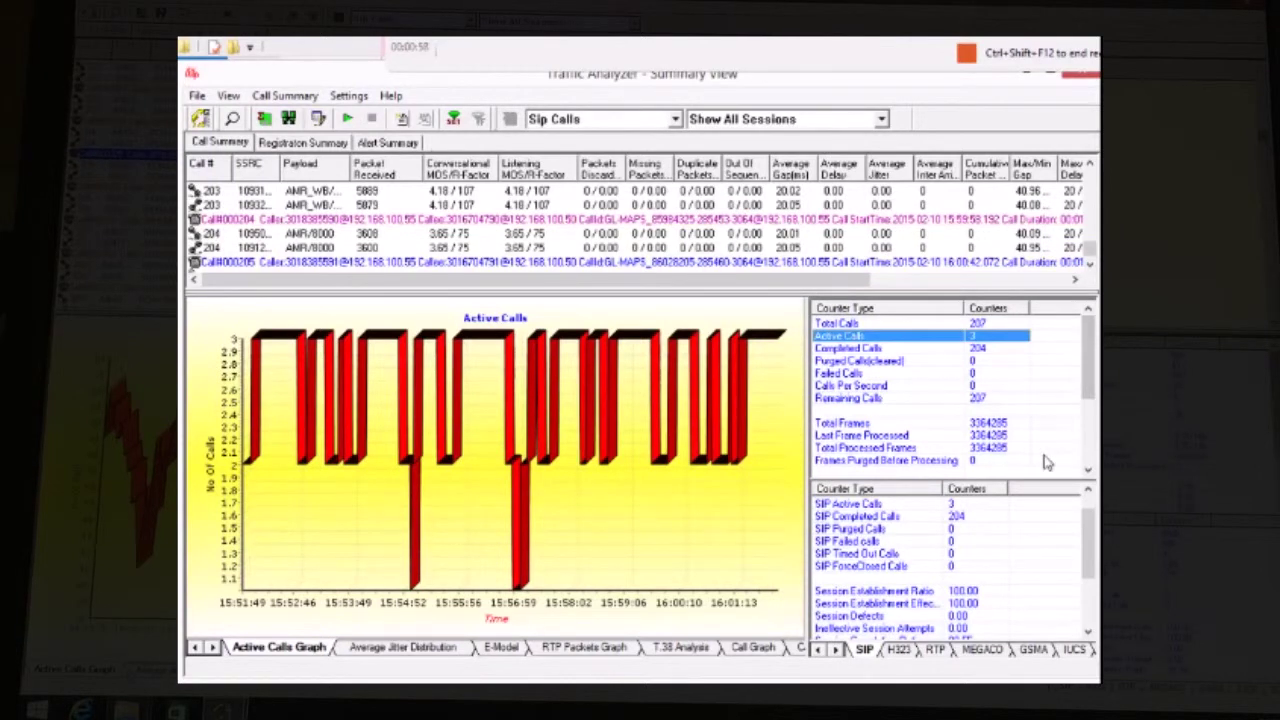
{"action": "left_click", "coordinate": [430, 650]}
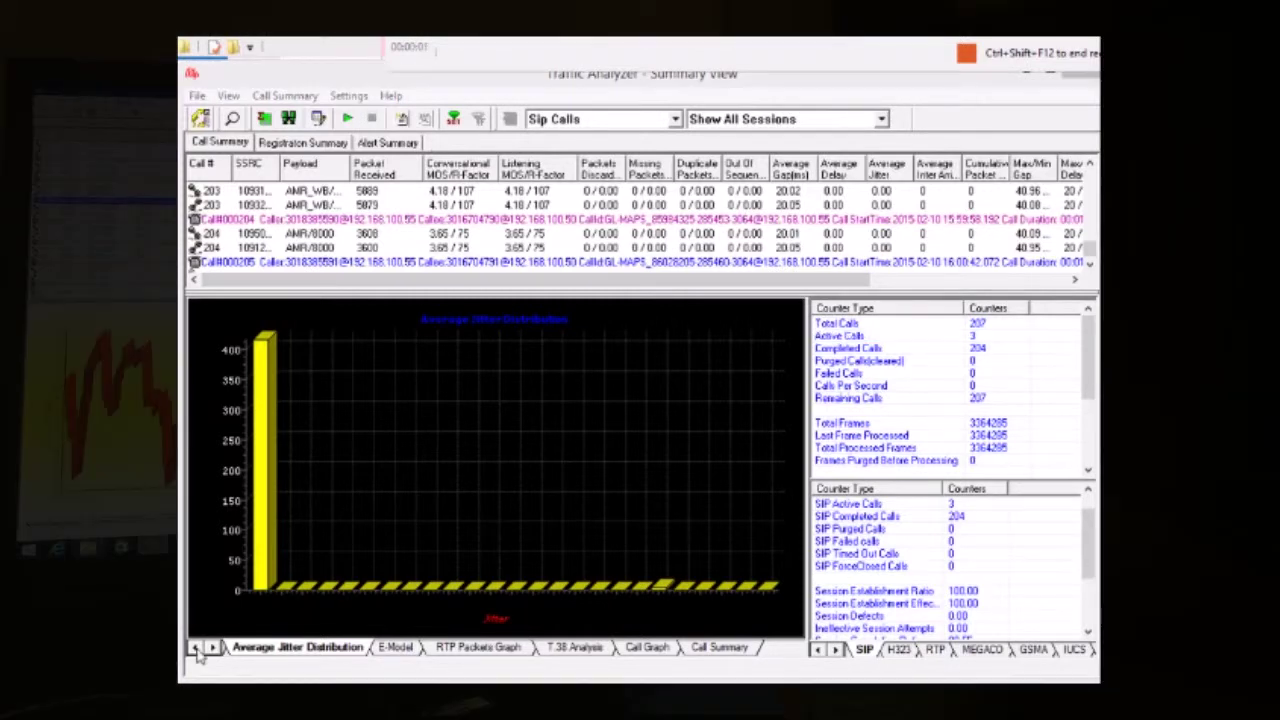
{"action": "left_click", "coordinate": [196, 648]}
{"action": "left_click", "coordinate": [253, 650]}
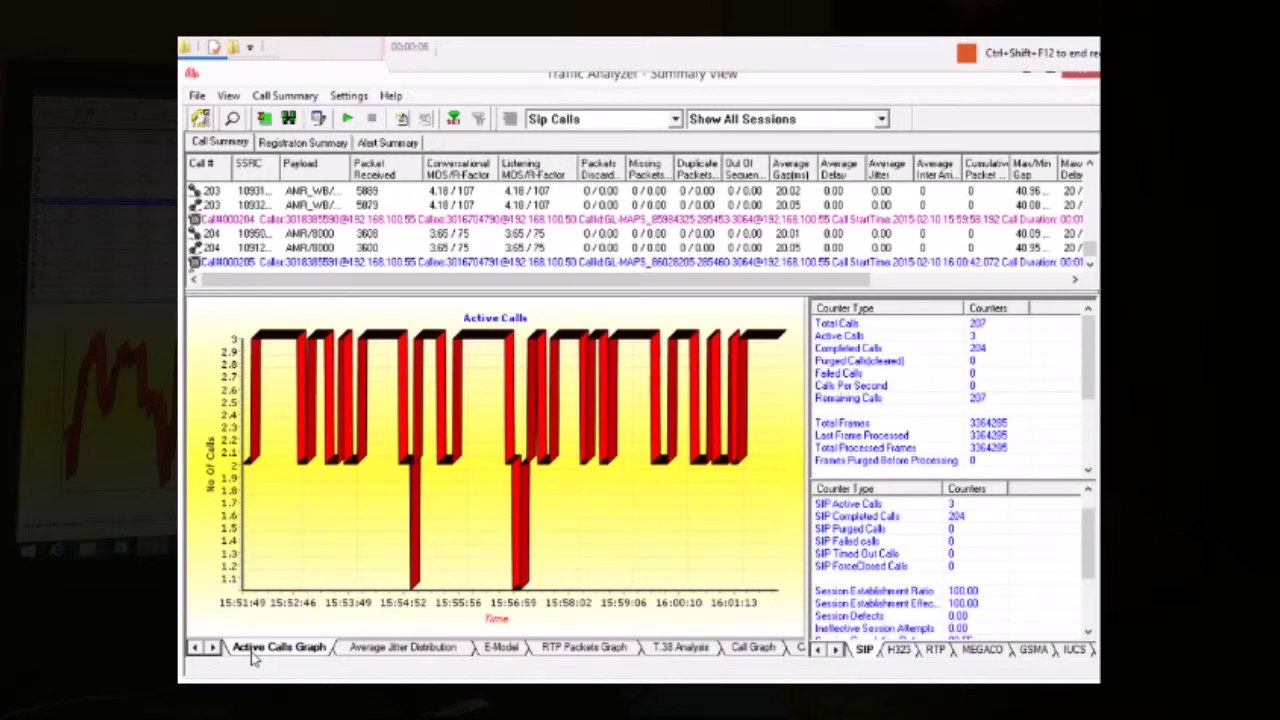
- Examine the bandwidth and SIP counters, select call 203's two AMR_WB streams in turn, and return to the overall call counters
{"action": "left_click_drag", "start_coordinate": [1088, 360], "coordinate": [1090, 417]}
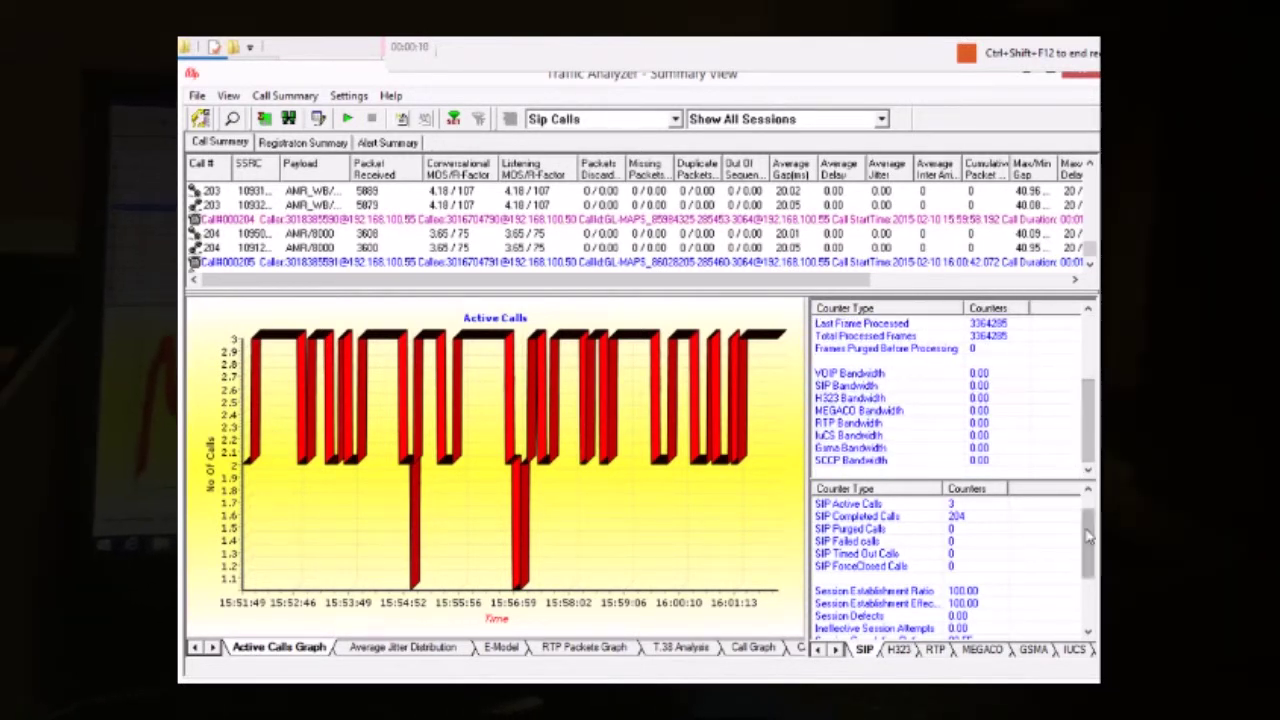
{"action": "left_click", "coordinate": [1090, 620]}
{"action": "left_click_drag", "start_coordinate": [1090, 625], "coordinate": [1095, 540]}
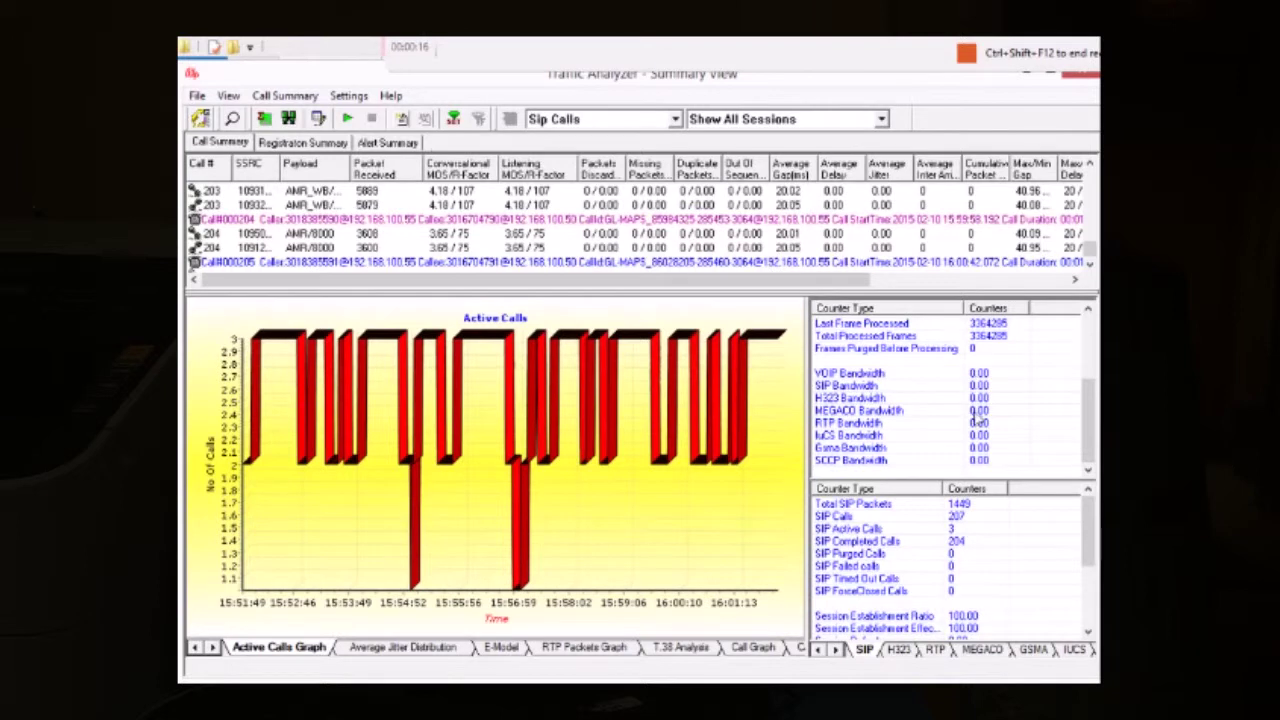
{"action": "left_click", "coordinate": [755, 206]}
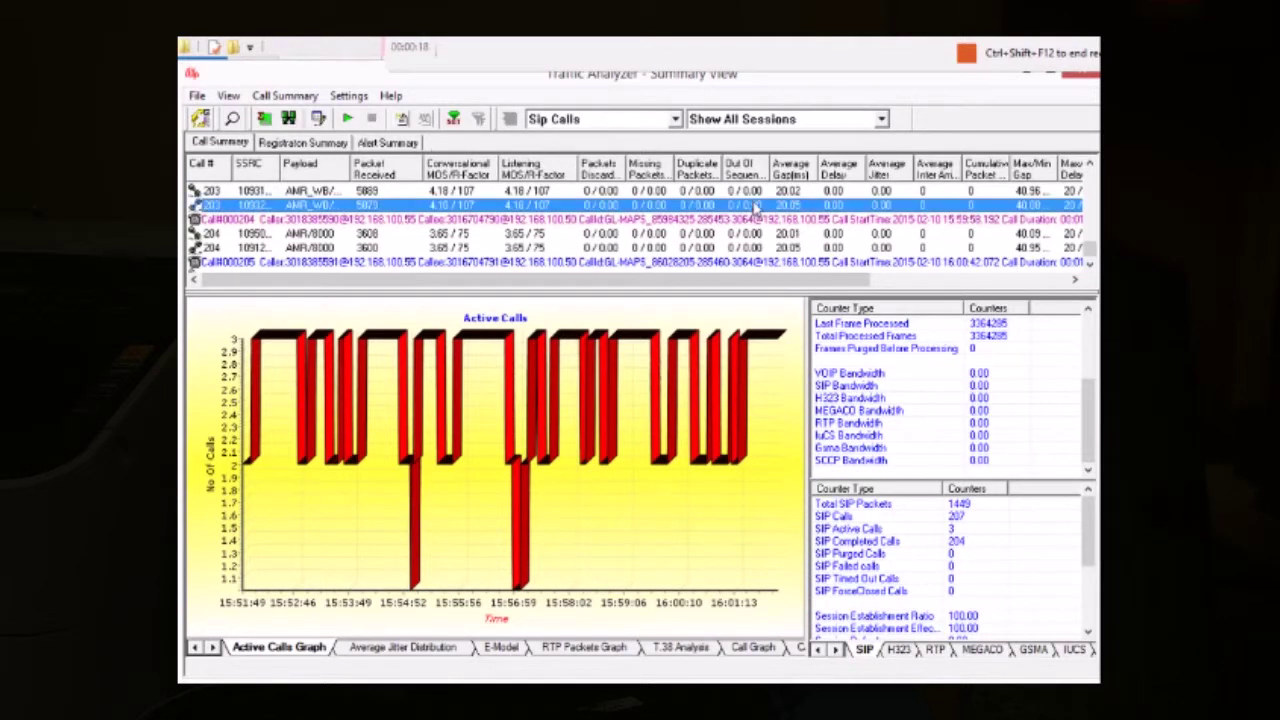
{"action": "left_click", "coordinate": [756, 192]}
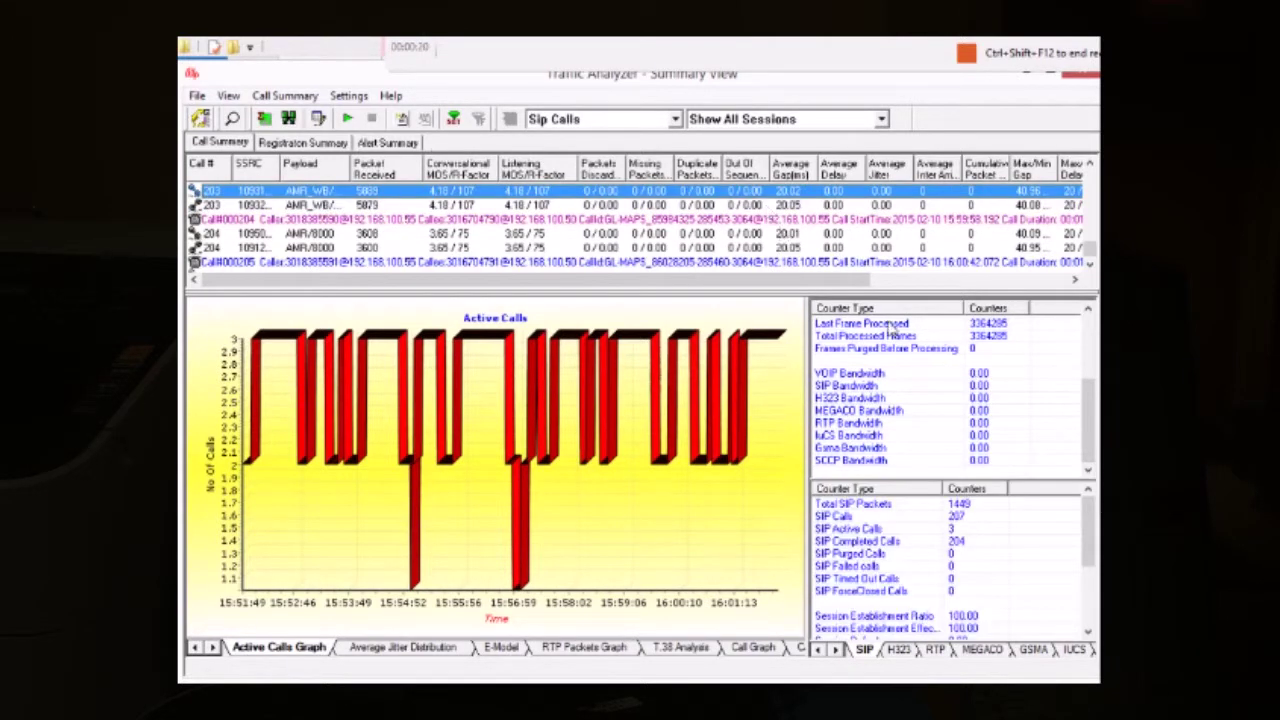
{"action": "left_click_drag", "start_coordinate": [1092, 410], "coordinate": [1090, 332]}
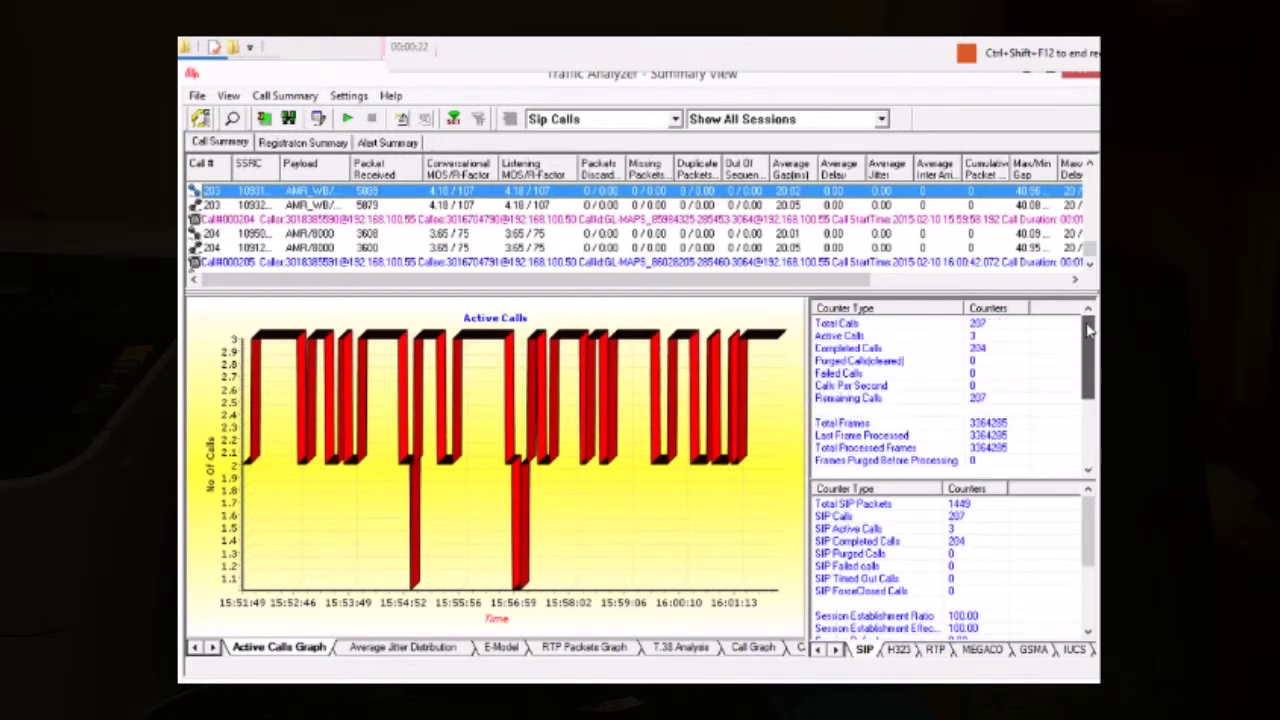
- View the Average Jitter Distribution chart alongside the Total Frames counter
{"action": "left_click", "coordinate": [553, 400]}
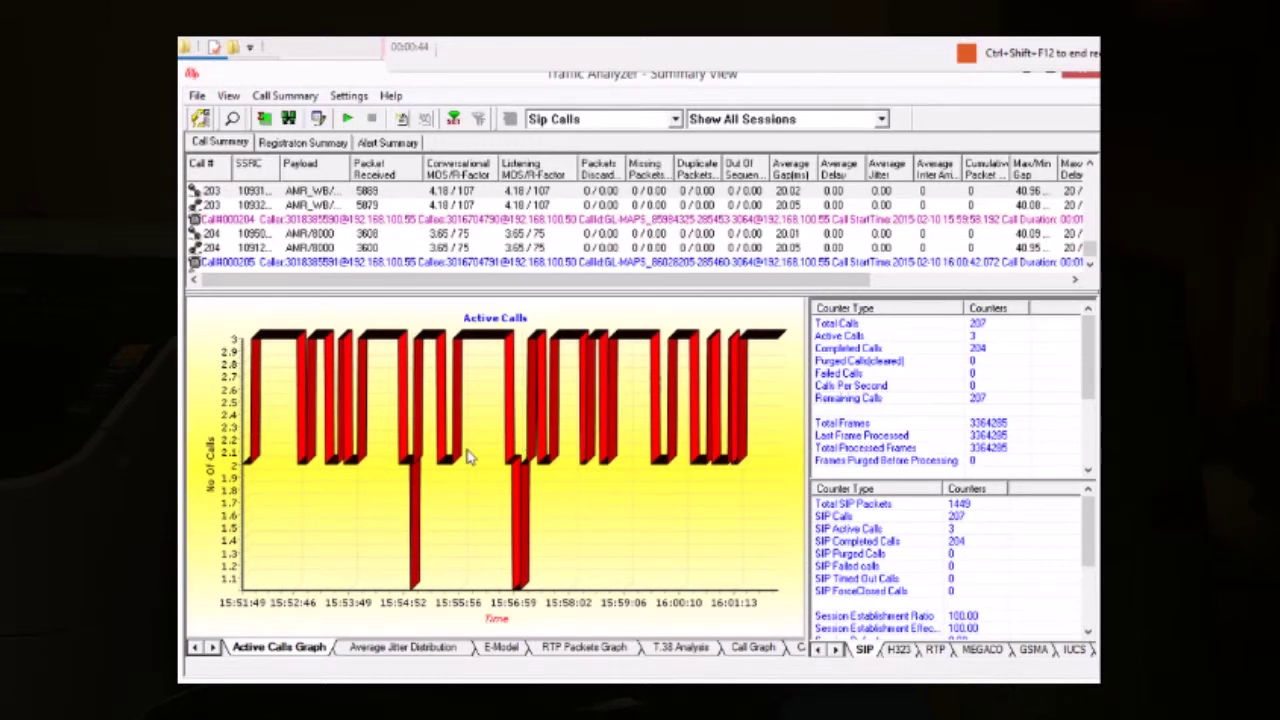
{"action": "left_click", "coordinate": [386, 650]}
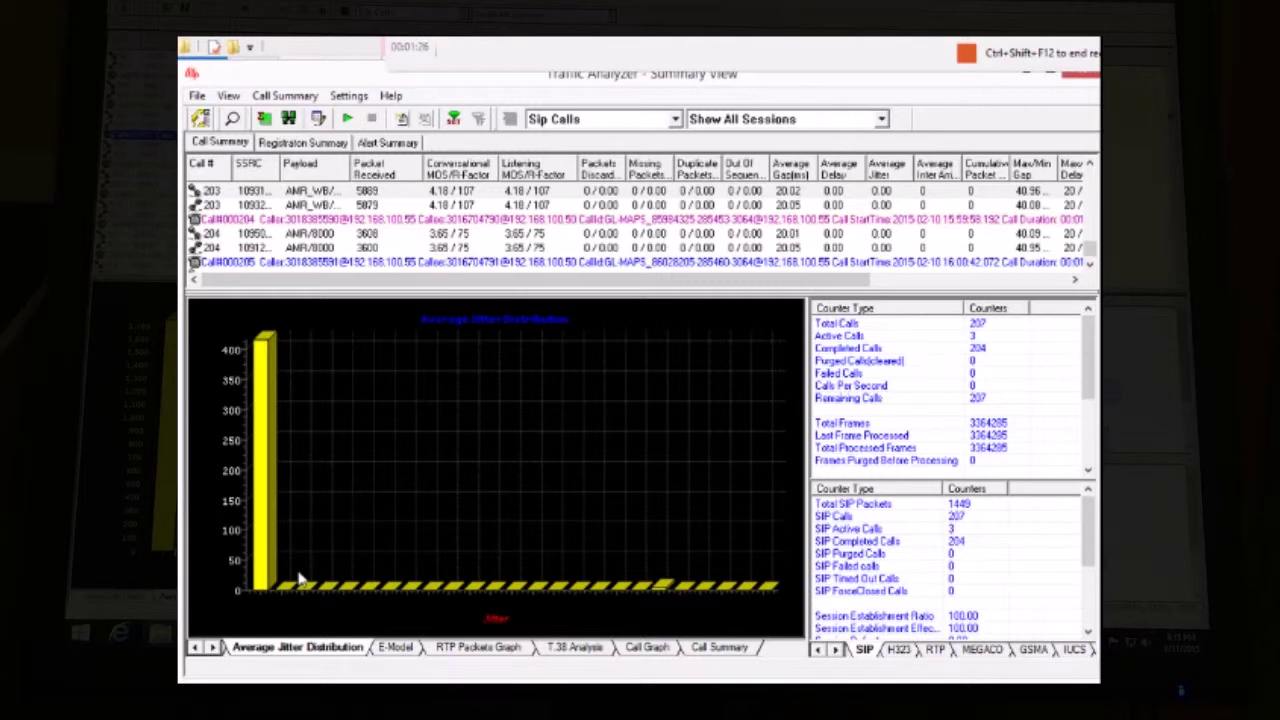
{"action": "left_click", "coordinate": [1012, 426]}
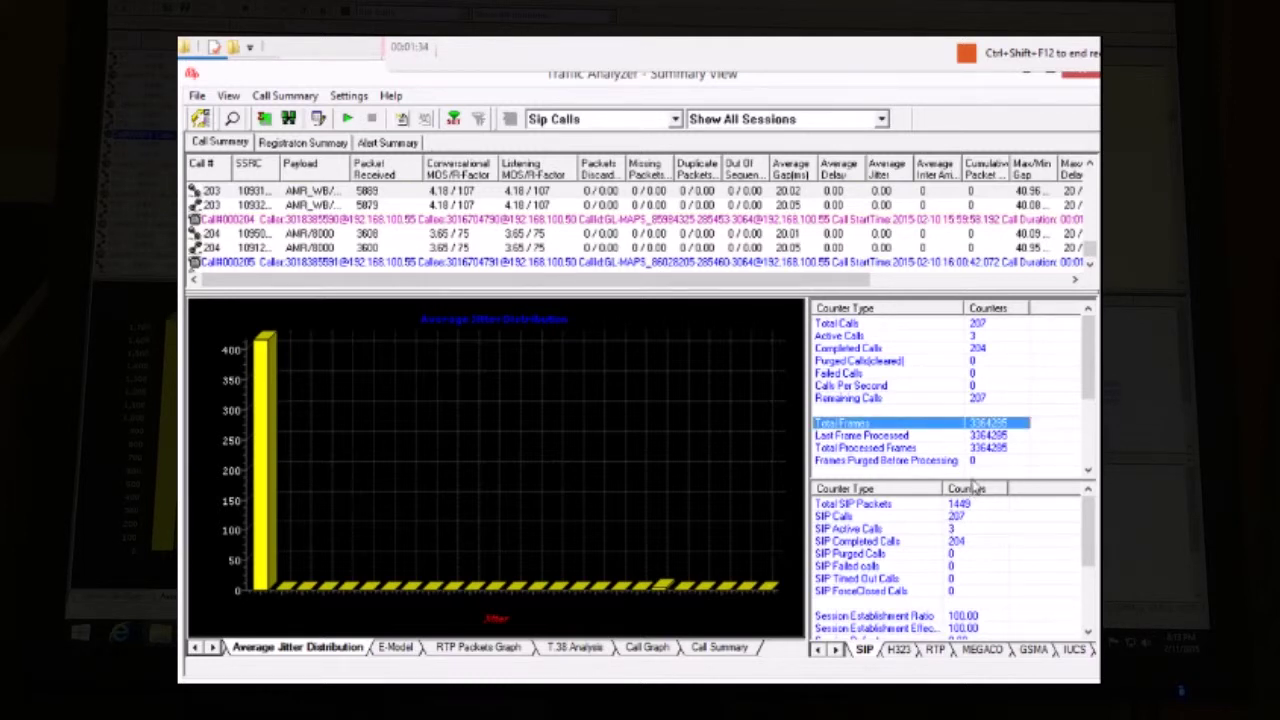
- View the E-Model R-Factor and MOS charts, and compare them with the MOS values of call 204's AMR/8000 stream and the calls before it
{"action": "left_click", "coordinate": [394, 648]}
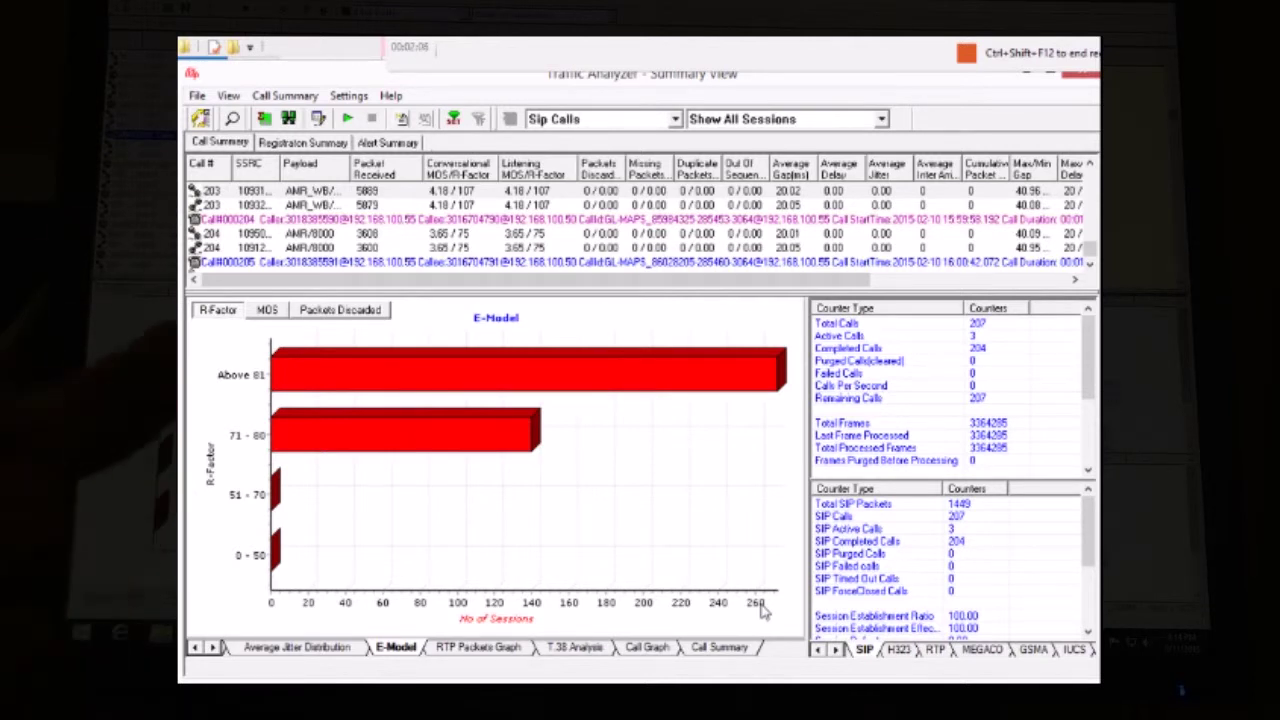
{"action": "left_click", "coordinate": [267, 311]}
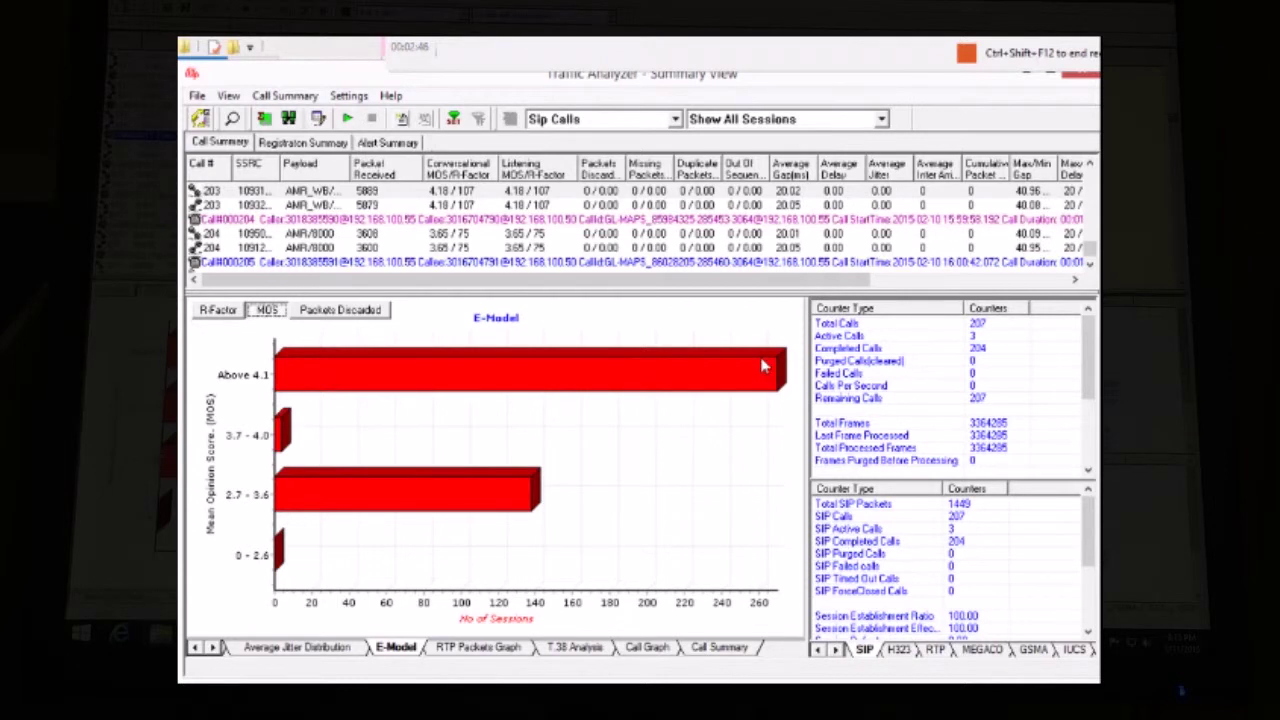
{"action": "left_click", "coordinate": [308, 233]}
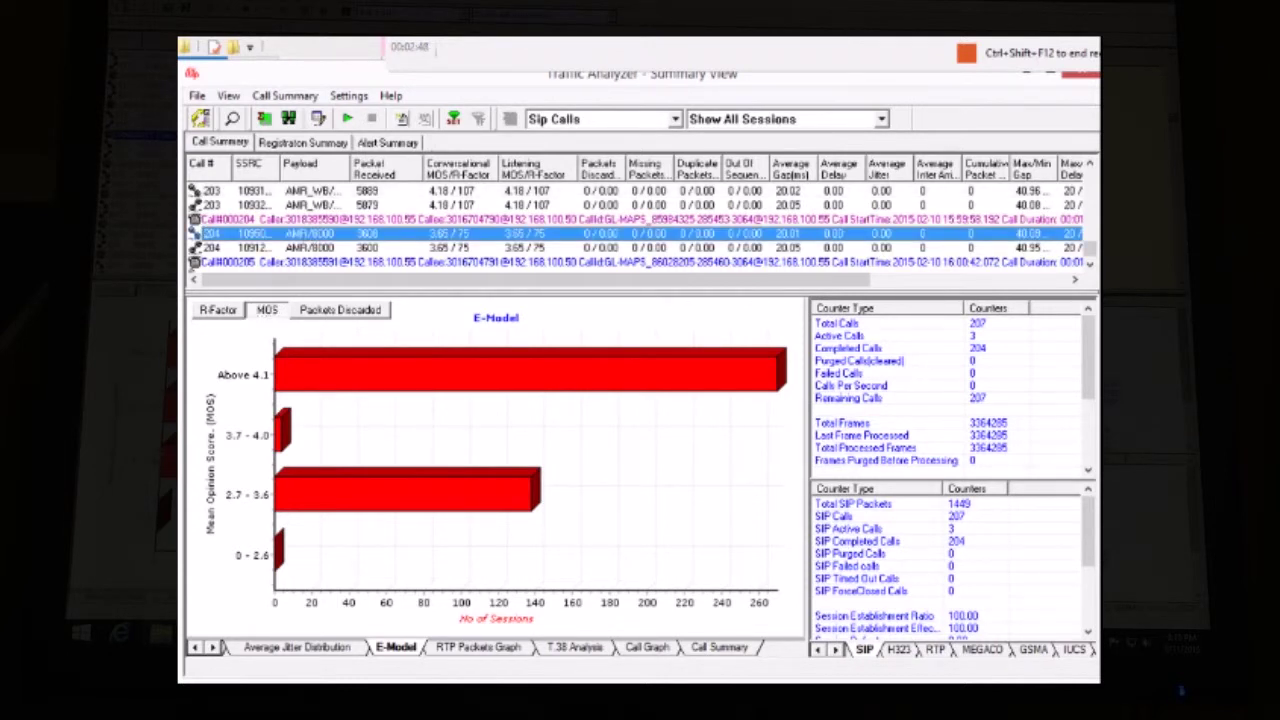
{"action": "left_click", "coordinate": [1090, 164]}
{"action": "left_click", "coordinate": [1090, 164]}
{"action": "left_click", "coordinate": [1090, 164]}
{"action": "left_click", "coordinate": [1090, 164]}
{"action": "left_click", "coordinate": [1090, 164]}
{"action": "left_click", "coordinate": [1090, 164]}
{"action": "left_click", "coordinate": [1090, 164]}
{"action": "left_click", "coordinate": [1090, 164]}
{"action": "left_click", "coordinate": [1090, 164]}
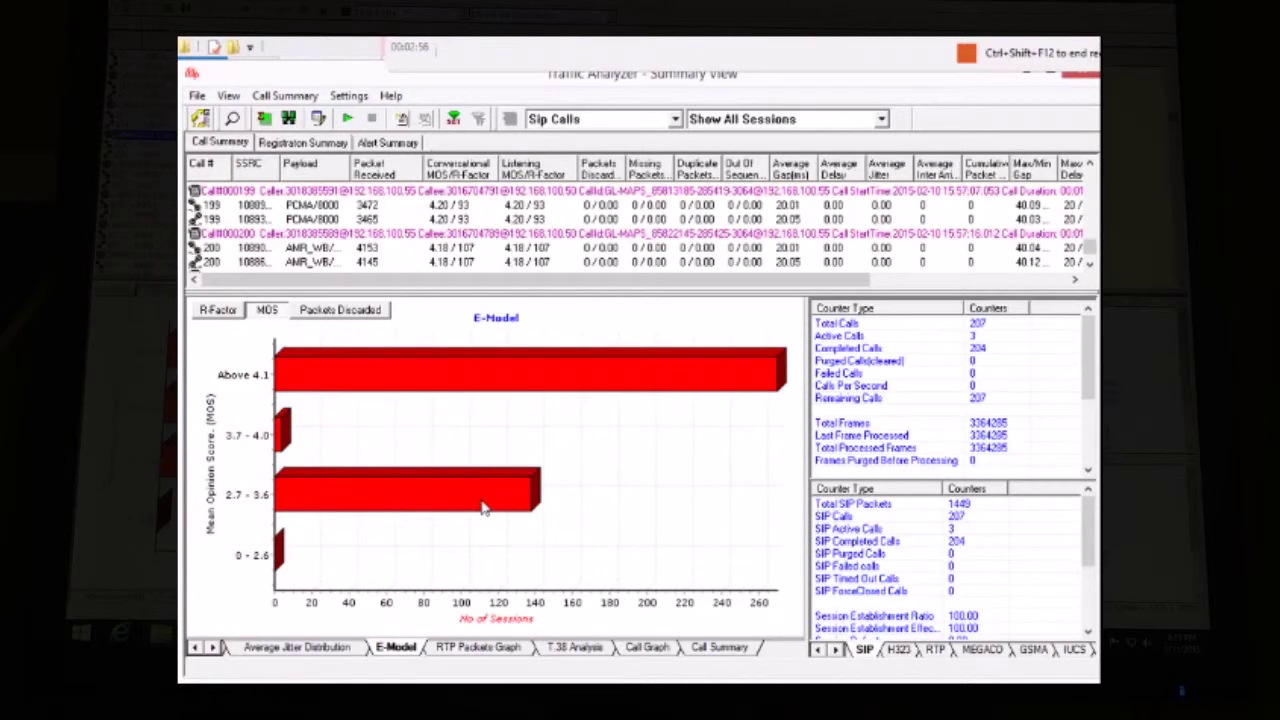
- View the E-Model Packets Discarded chart and the RTP Packets Graph
{"action": "left_click", "coordinate": [346, 315]}
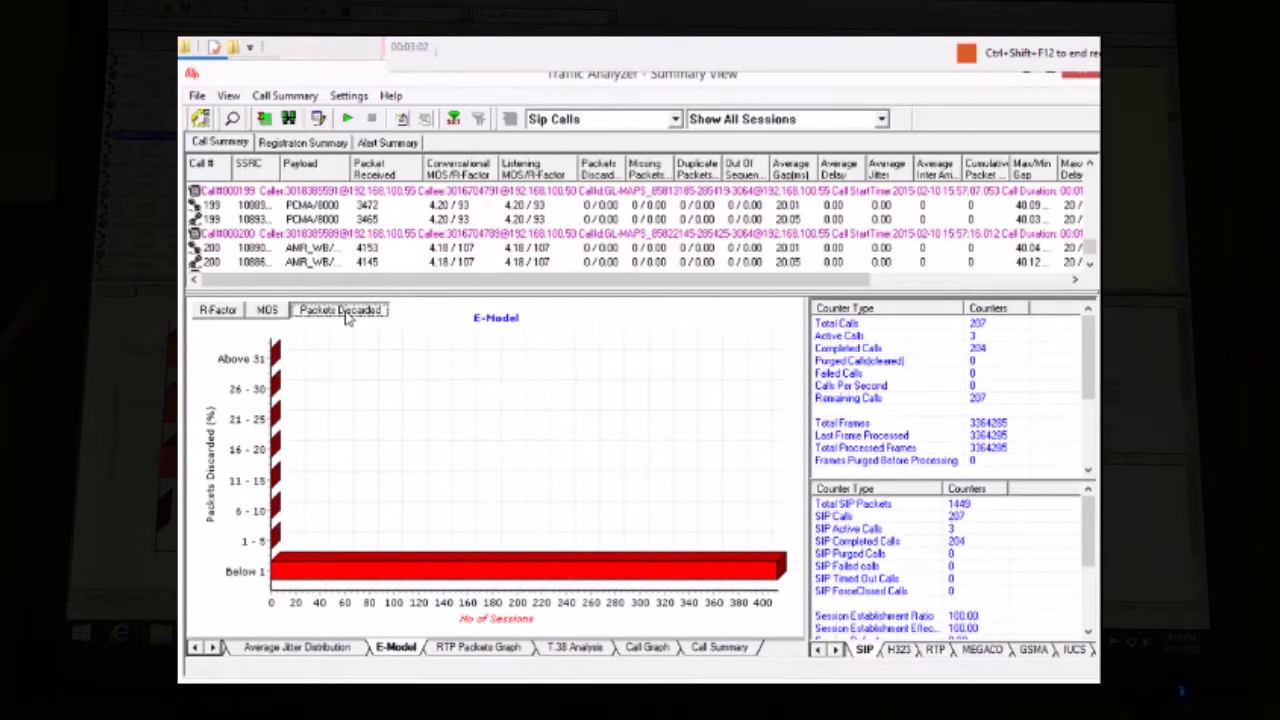
{"action": "left_click", "coordinate": [457, 648]}
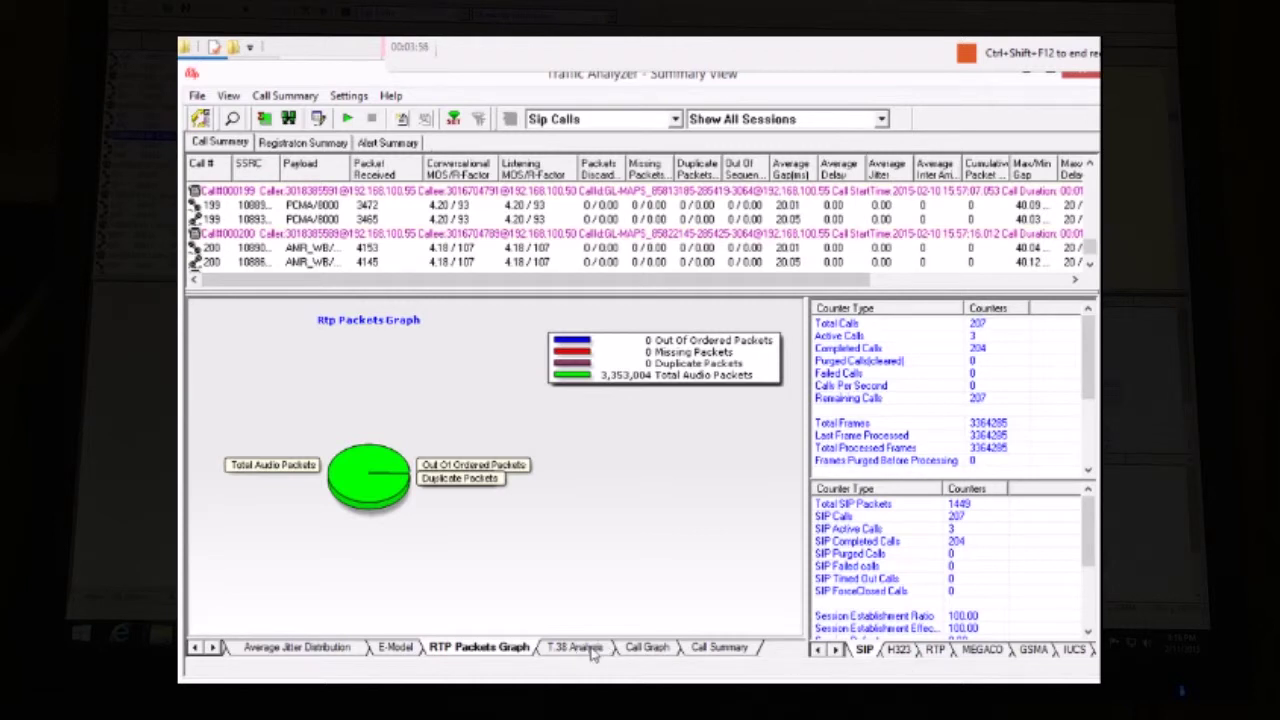
- Open the Call Graph and examine call 200's INVITE message through the end of its SDP body
{"action": "left_click", "coordinate": [646, 648]}
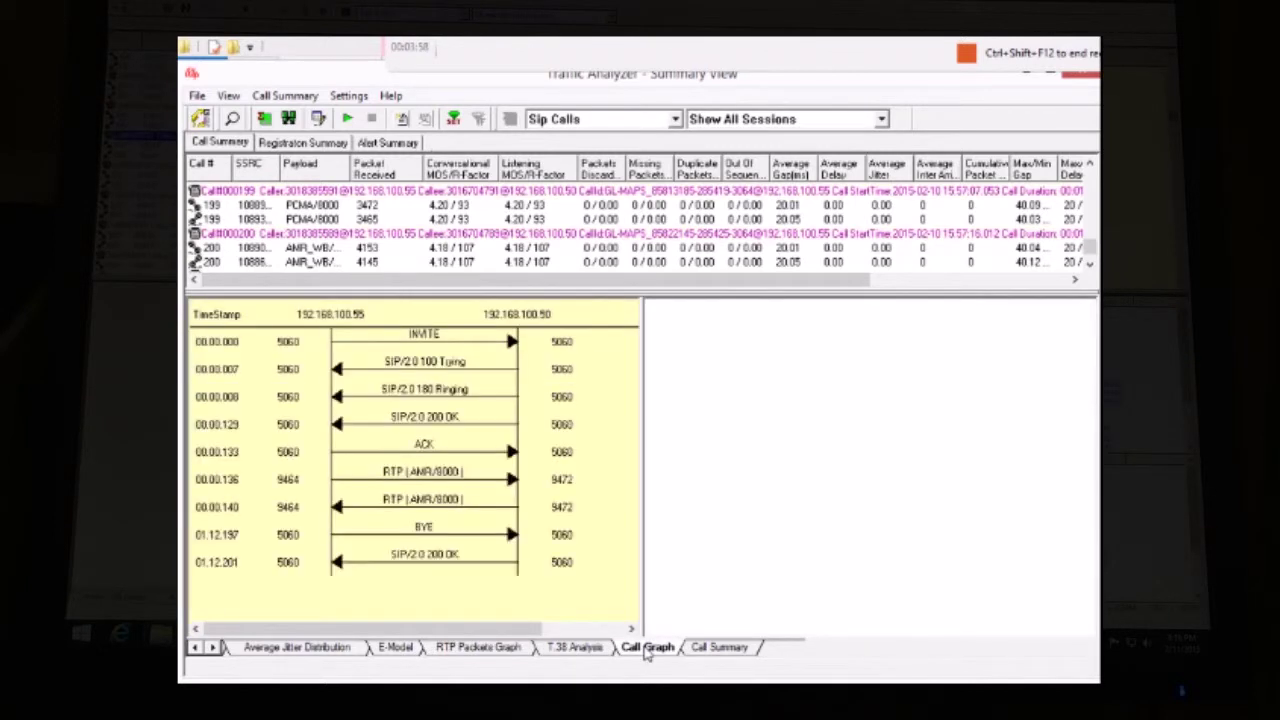
{"action": "left_click", "coordinate": [424, 346]}
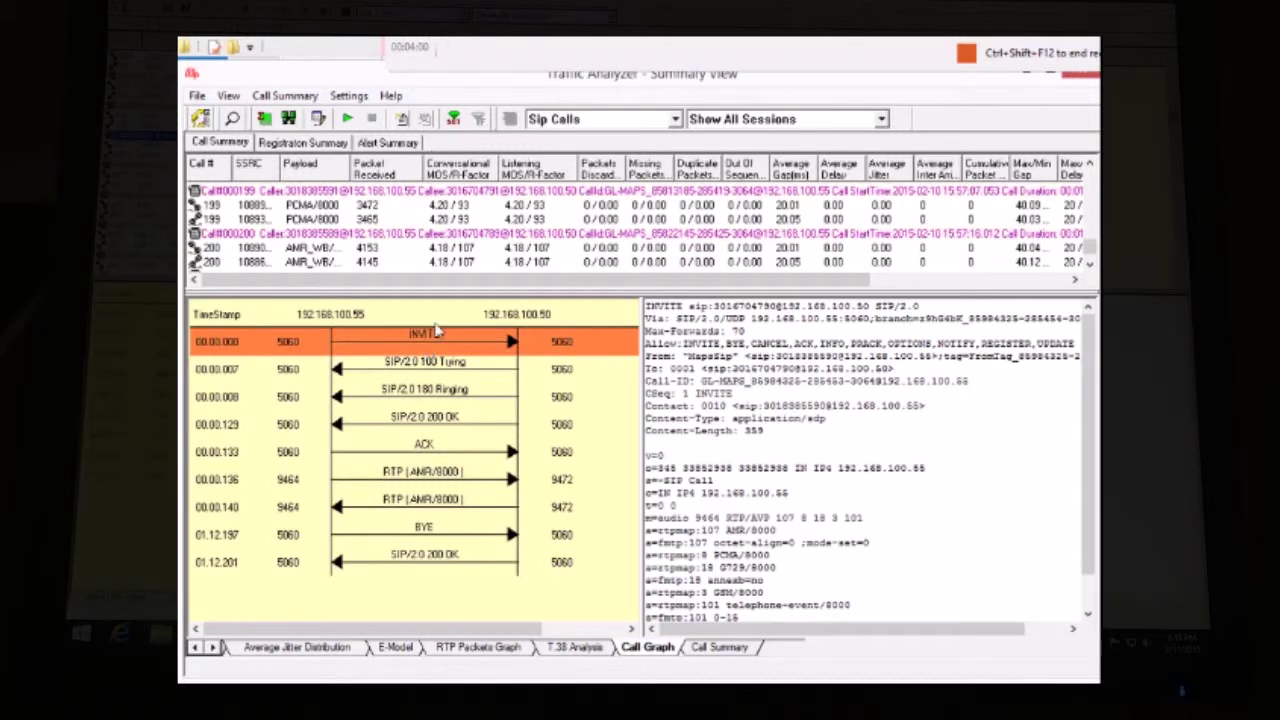
{"action": "left_click", "coordinate": [447, 238]}
{"action": "left_click", "coordinate": [447, 342]}
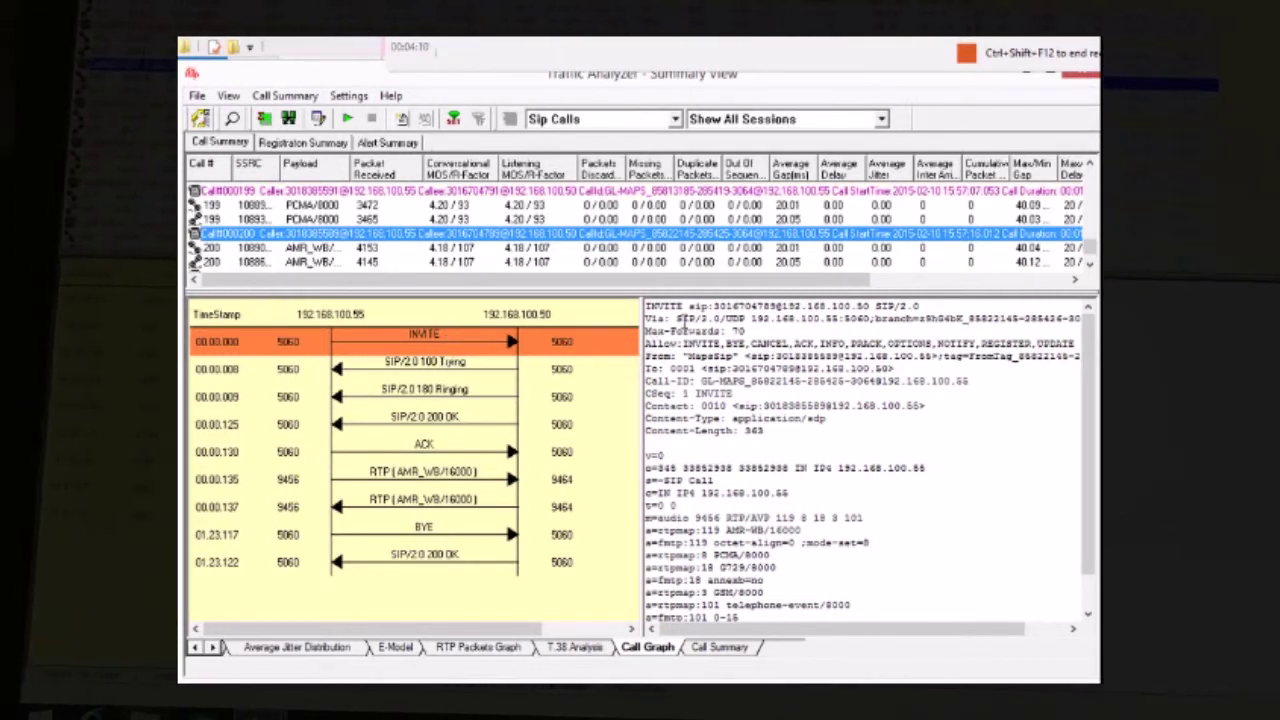
{"action": "left_click_drag", "start_coordinate": [647, 303], "coordinate": [829, 606]}
{"action": "left_click", "coordinate": [829, 605]}
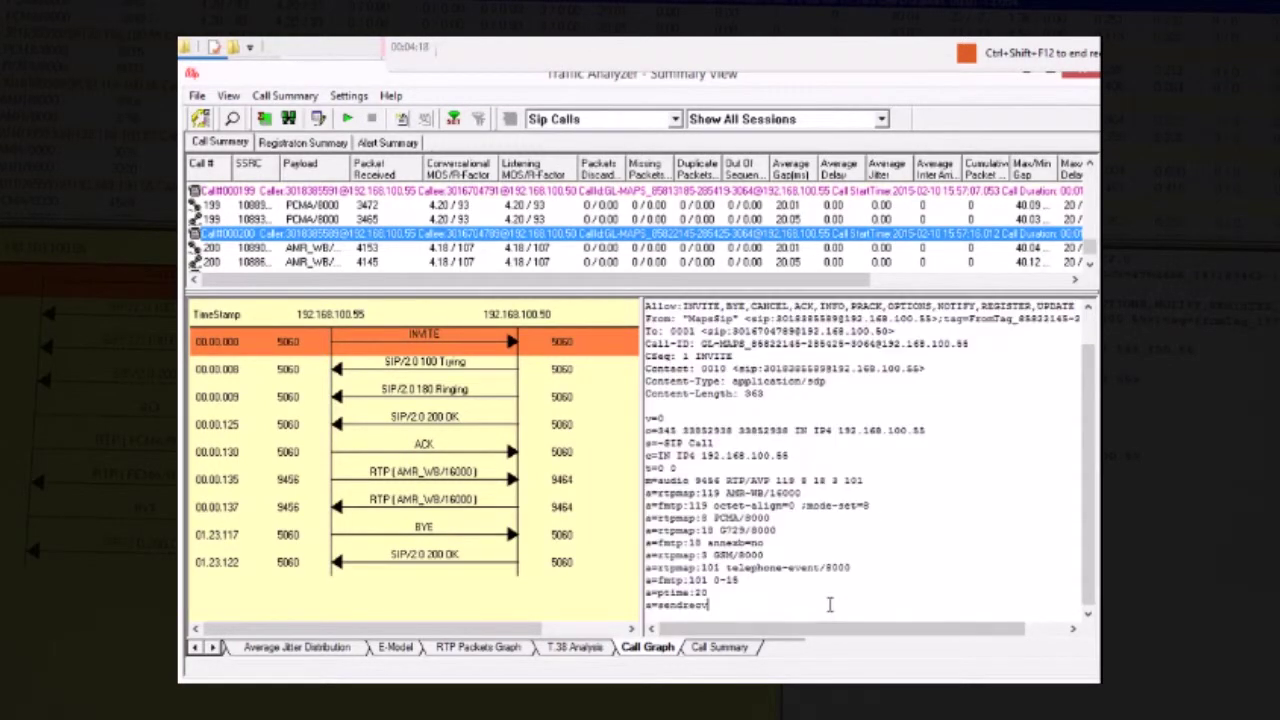
- Inspect call 200's 100 Trying, 180 Ringing, 200 OK and ACK messages, followed by its two AMR_WB/16000 RTP streams
{"action": "left_click", "coordinate": [457, 373]}
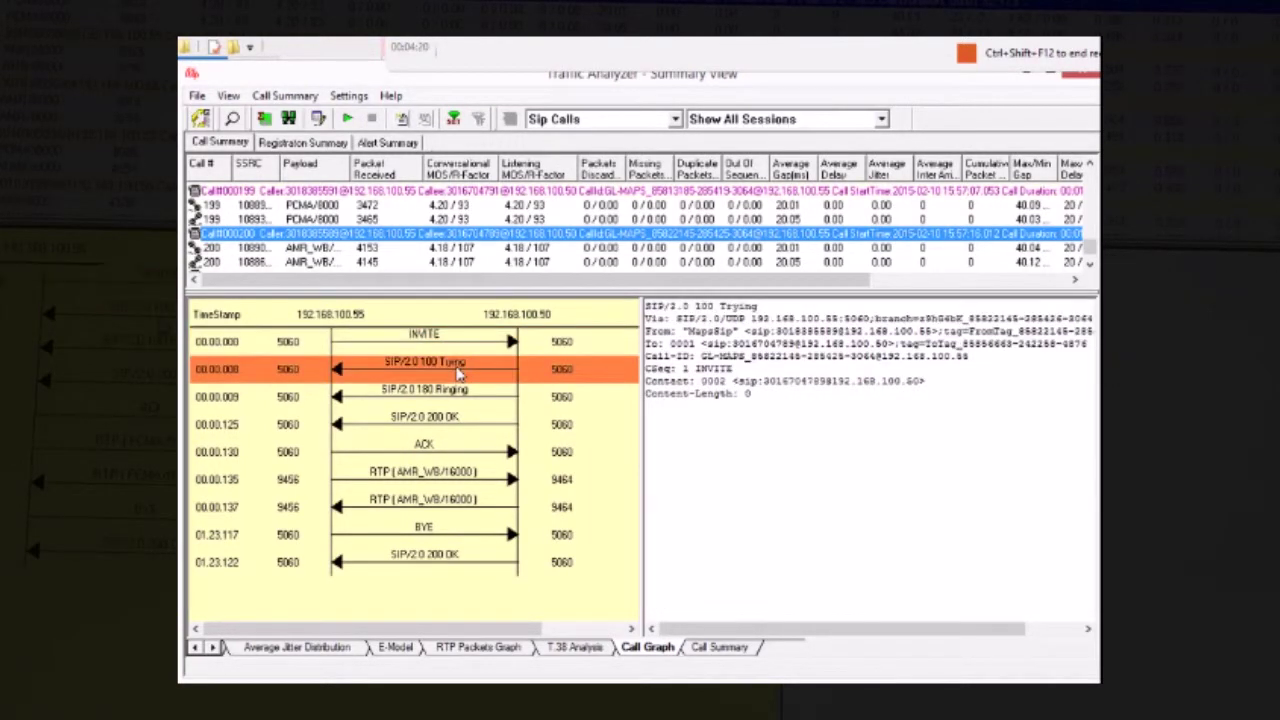
{"action": "left_click", "coordinate": [455, 399]}
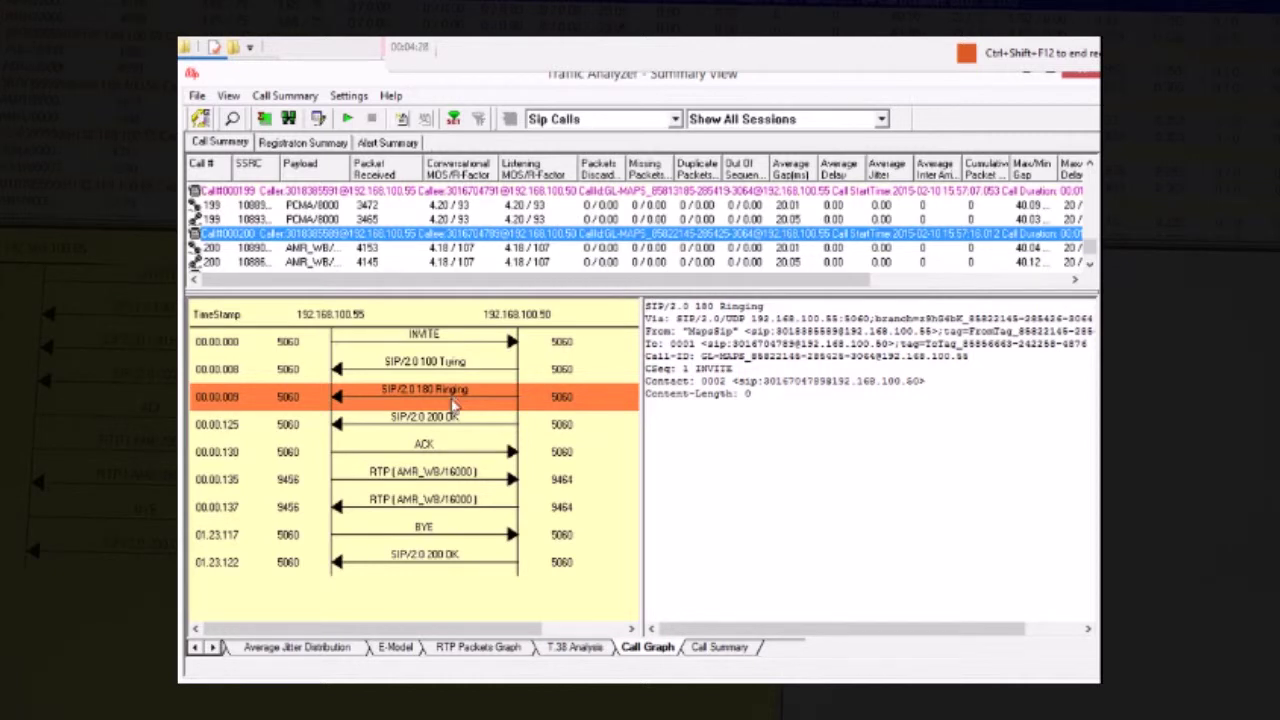
{"action": "left_click", "coordinate": [453, 424]}
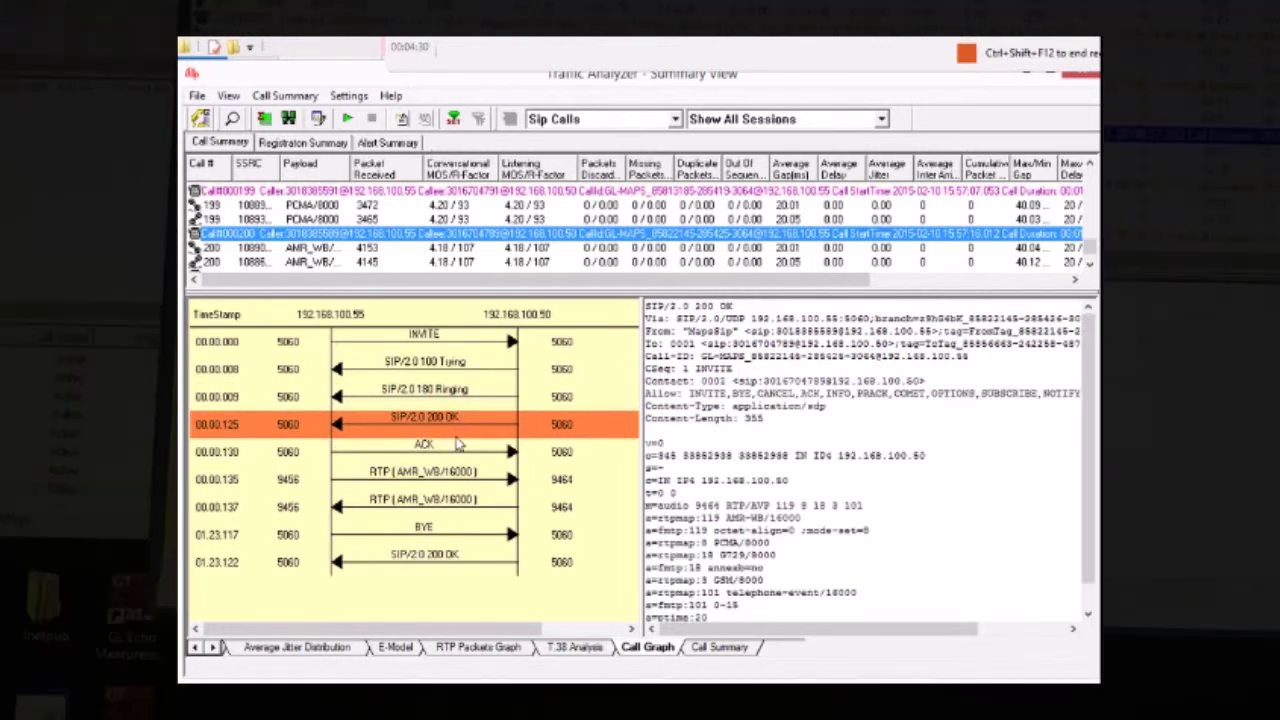
{"action": "left_click", "coordinate": [463, 456]}
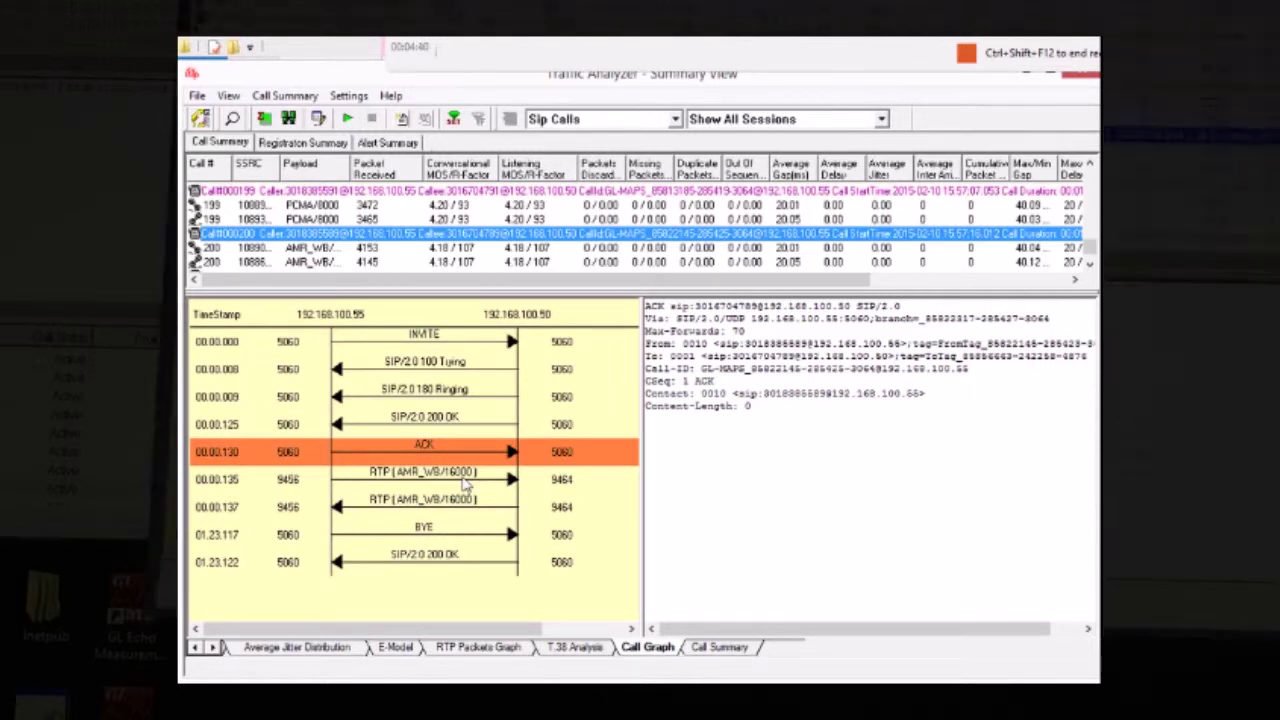
{"action": "left_click", "coordinate": [464, 480]}
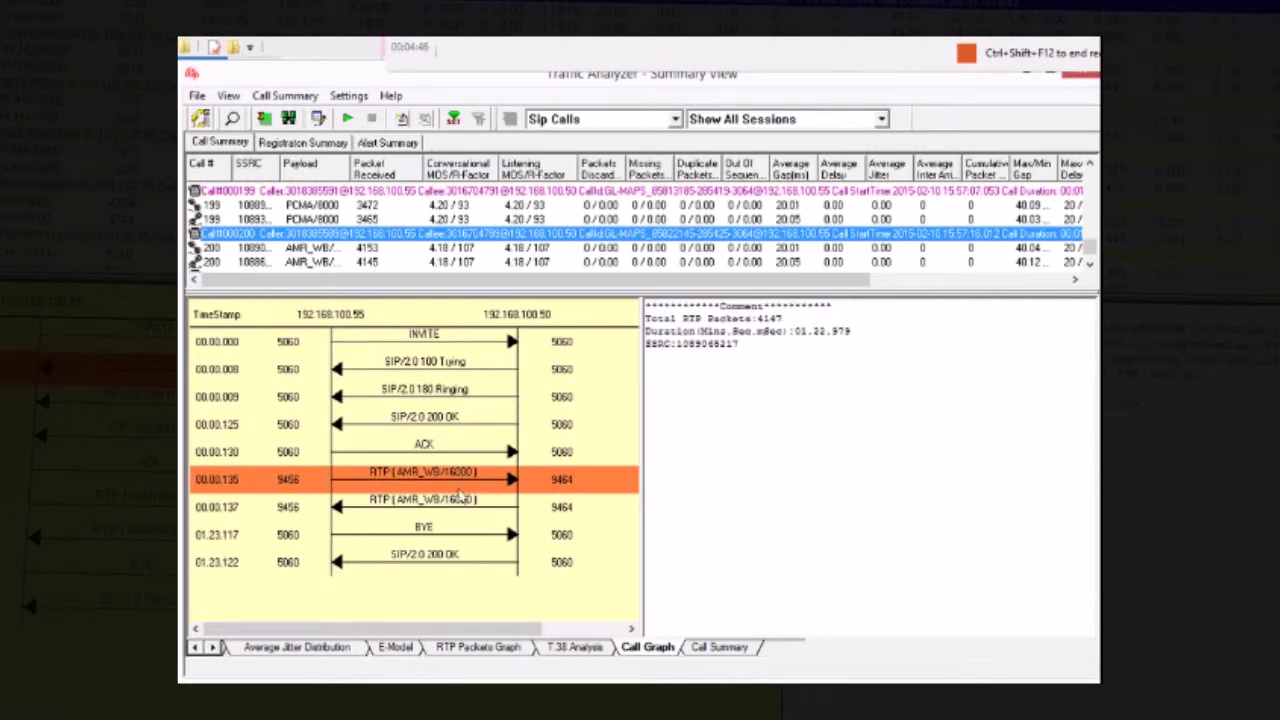
{"action": "left_click", "coordinate": [457, 508]}
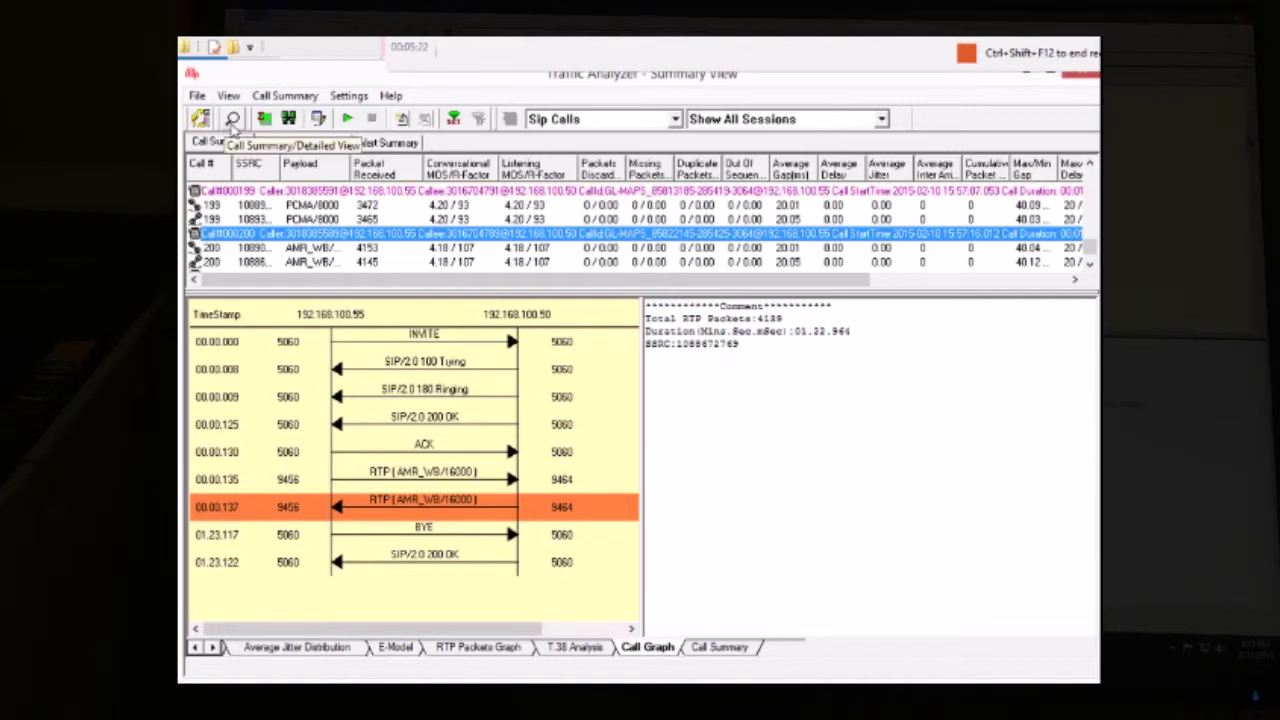
- Switch call 200 to the detail view and widen the first stream's packet list and its Payload Type and RTP Timestamp columns
{"action": "left_click", "coordinate": [232, 119]}
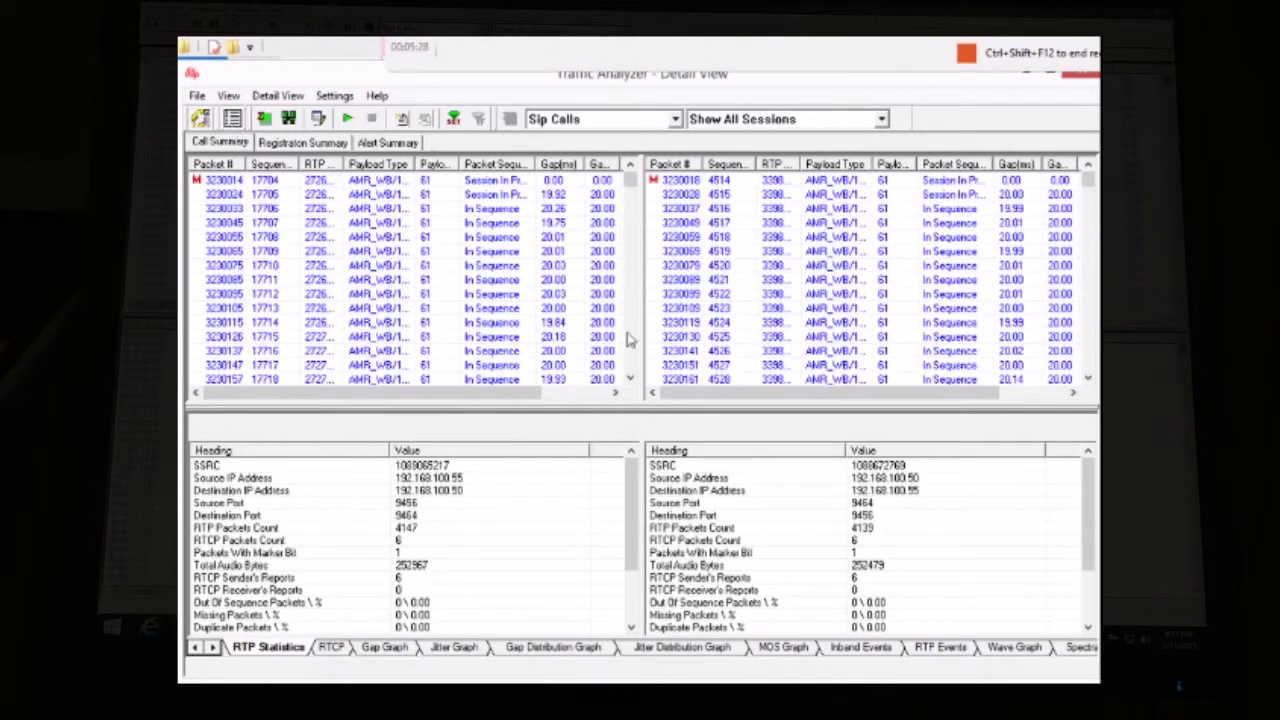
{"action": "left_click_drag", "start_coordinate": [644, 378], "coordinate": [672, 378]}
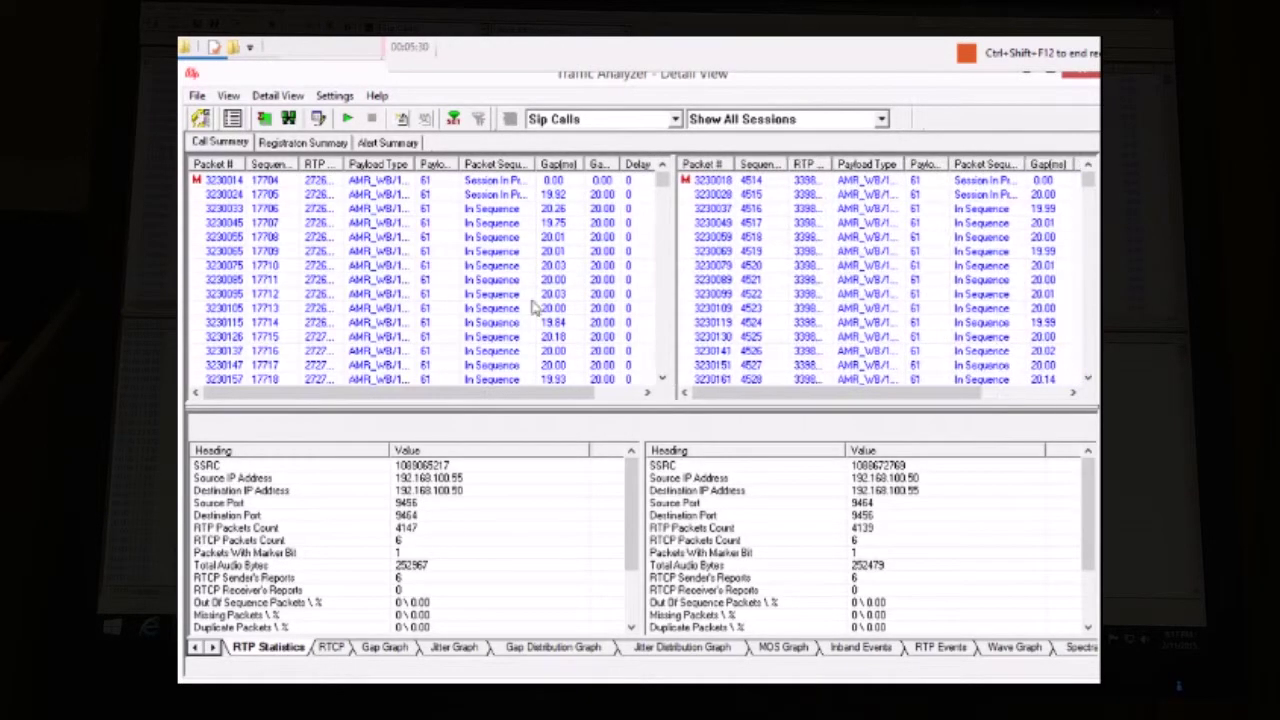
{"action": "left_click_drag", "start_coordinate": [420, 164], "coordinate": [455, 164]}
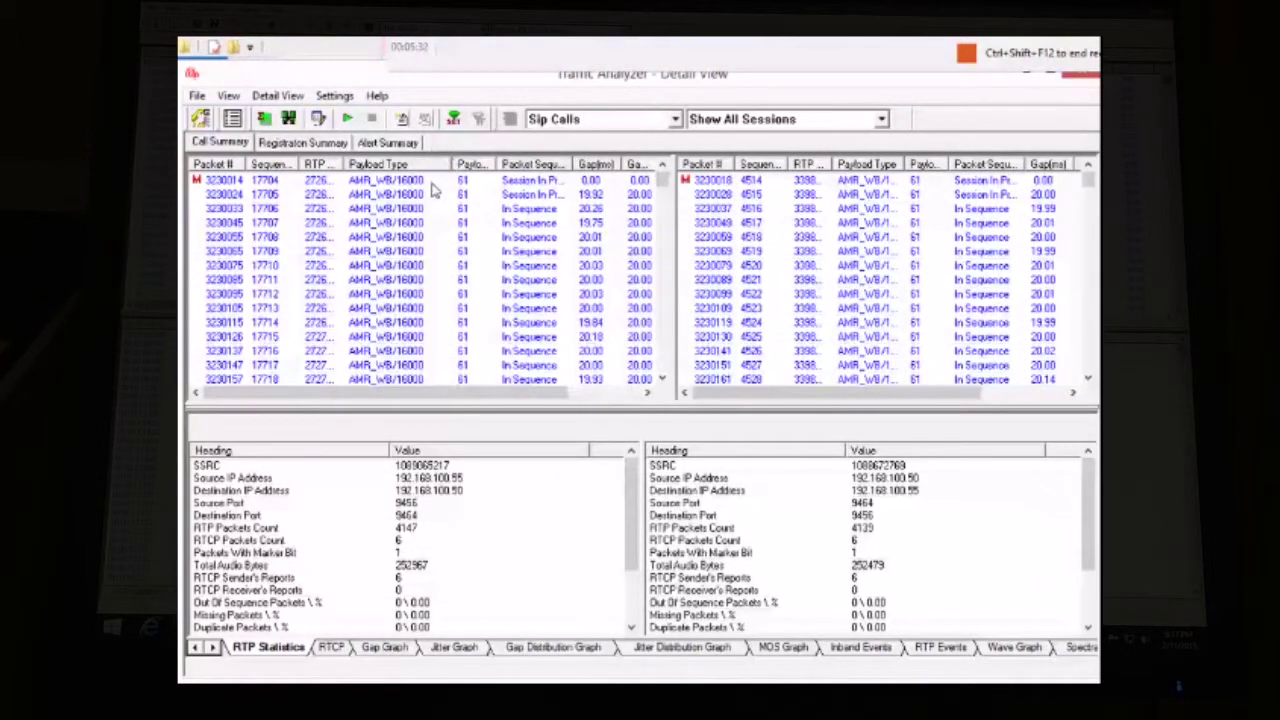
{"action": "left_click_drag", "start_coordinate": [345, 163], "coordinate": [388, 164]}
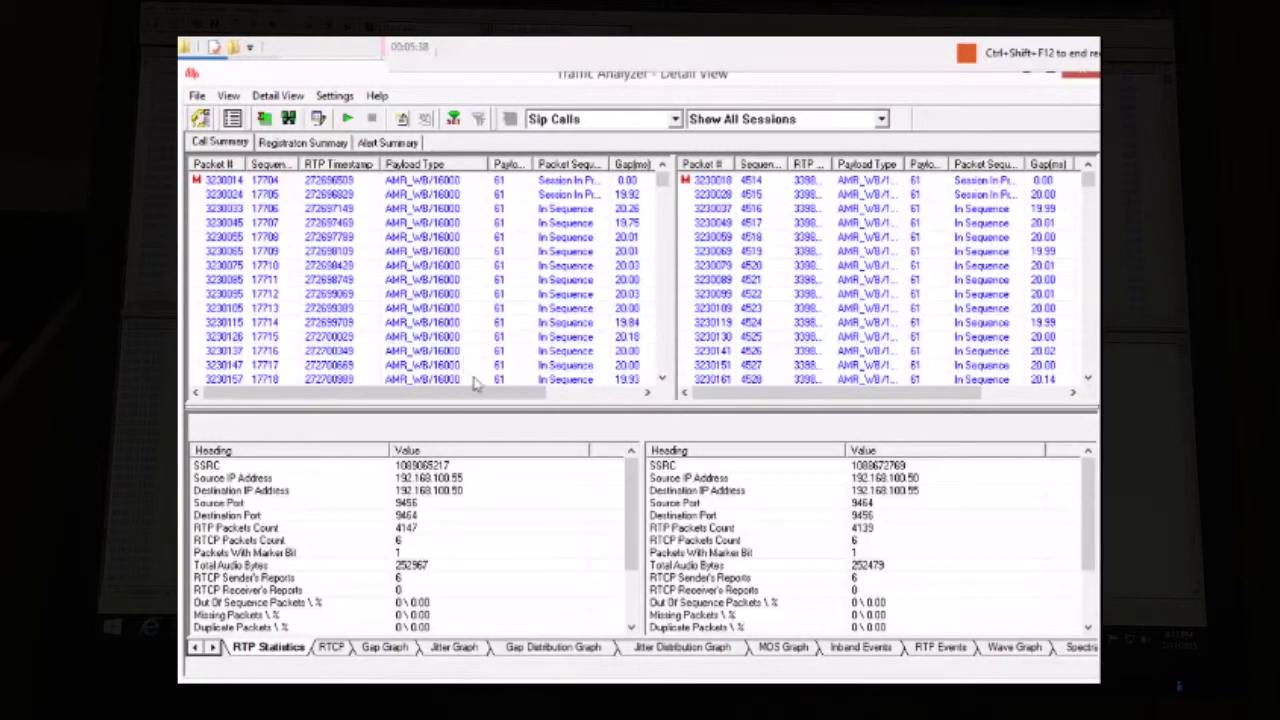
- Review the first stream's Delay and Jitter columns and both streams' RTP statistics down to the MOS, R-factor and discarded packet values
{"action": "left_click_drag", "start_coordinate": [482, 394], "coordinate": [617, 393]}
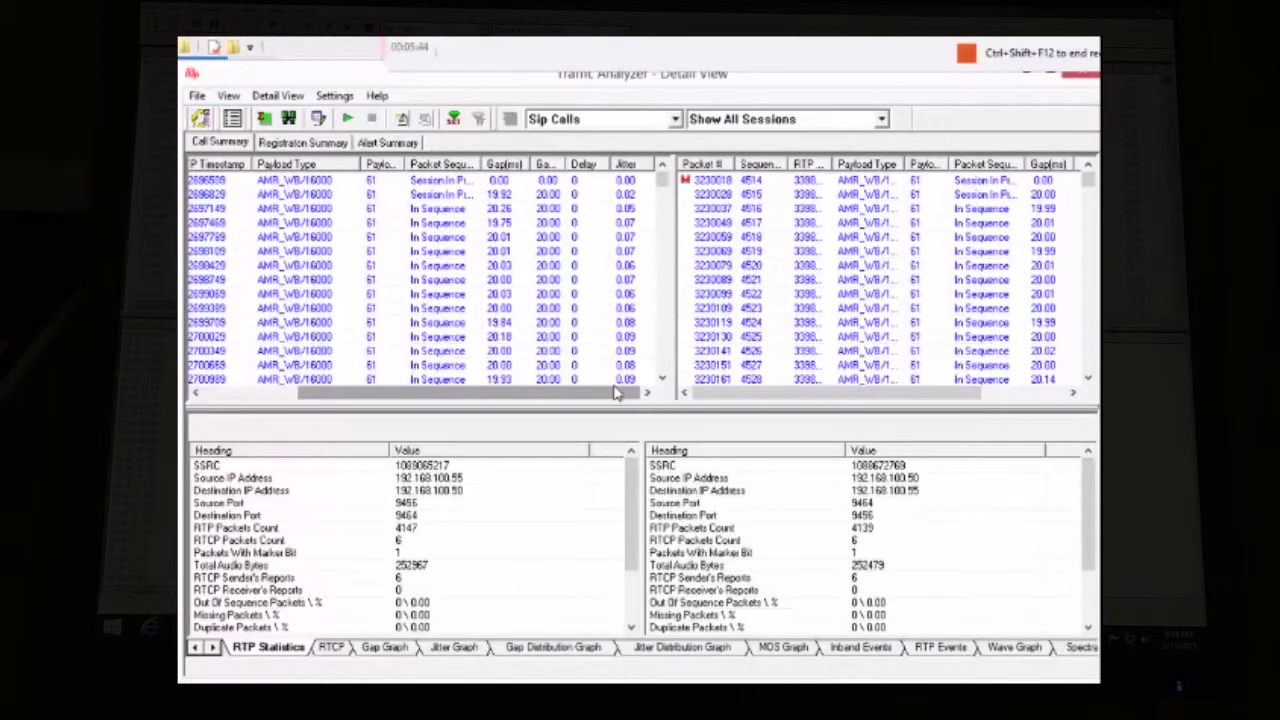
{"action": "left_click_drag", "start_coordinate": [617, 393], "coordinate": [463, 388]}
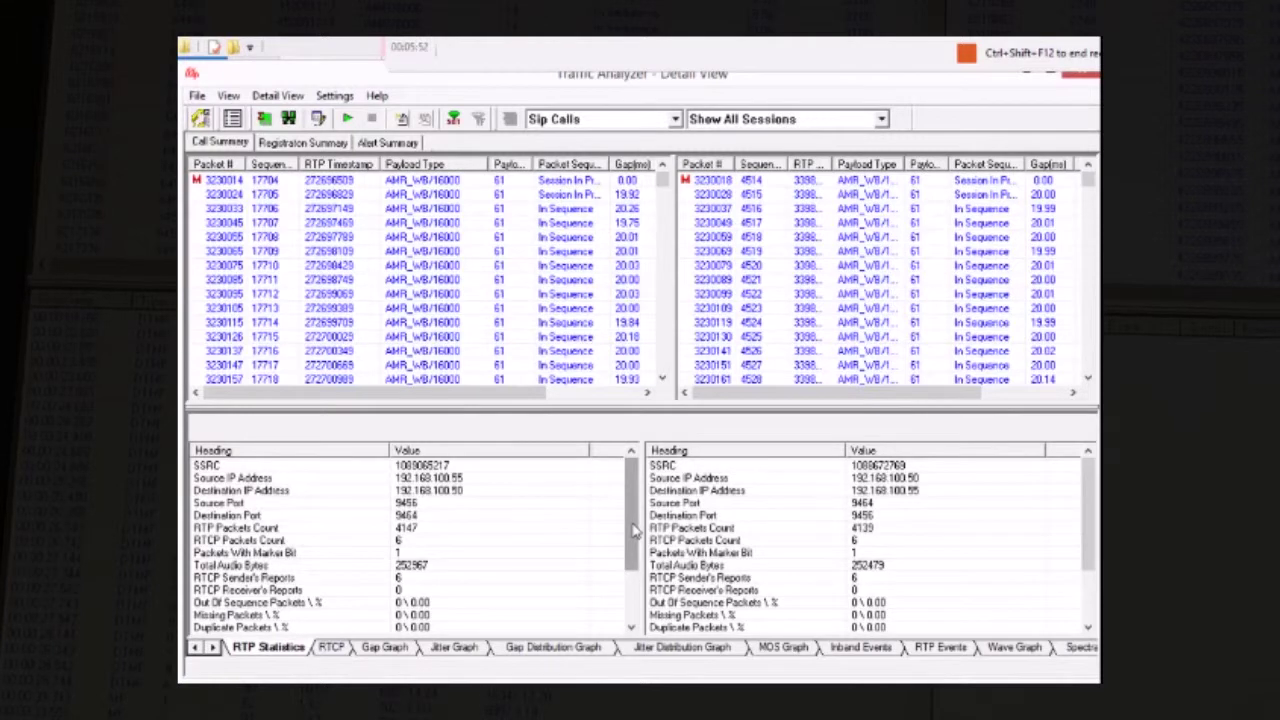
{"action": "scroll", "coordinate": [633, 530], "scroll_direction": "down", "scroll_amount": 2}
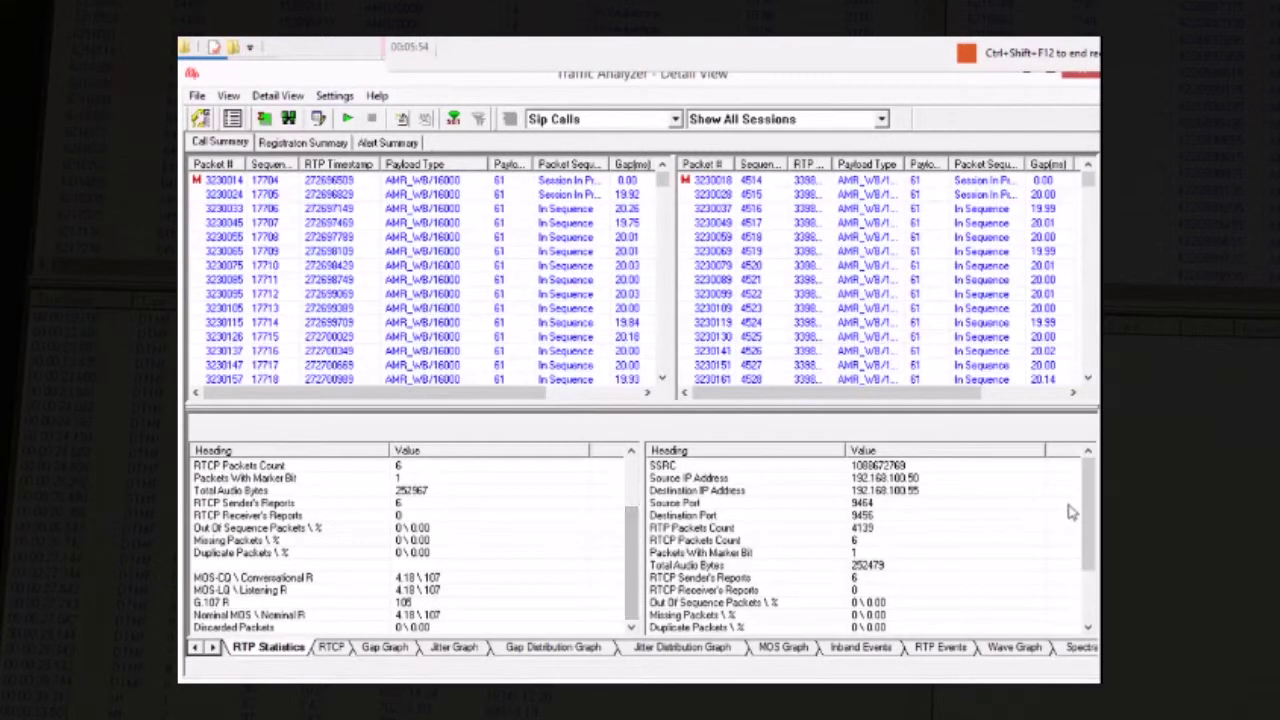
{"action": "left_click_drag", "start_coordinate": [1090, 503], "coordinate": [1090, 585]}
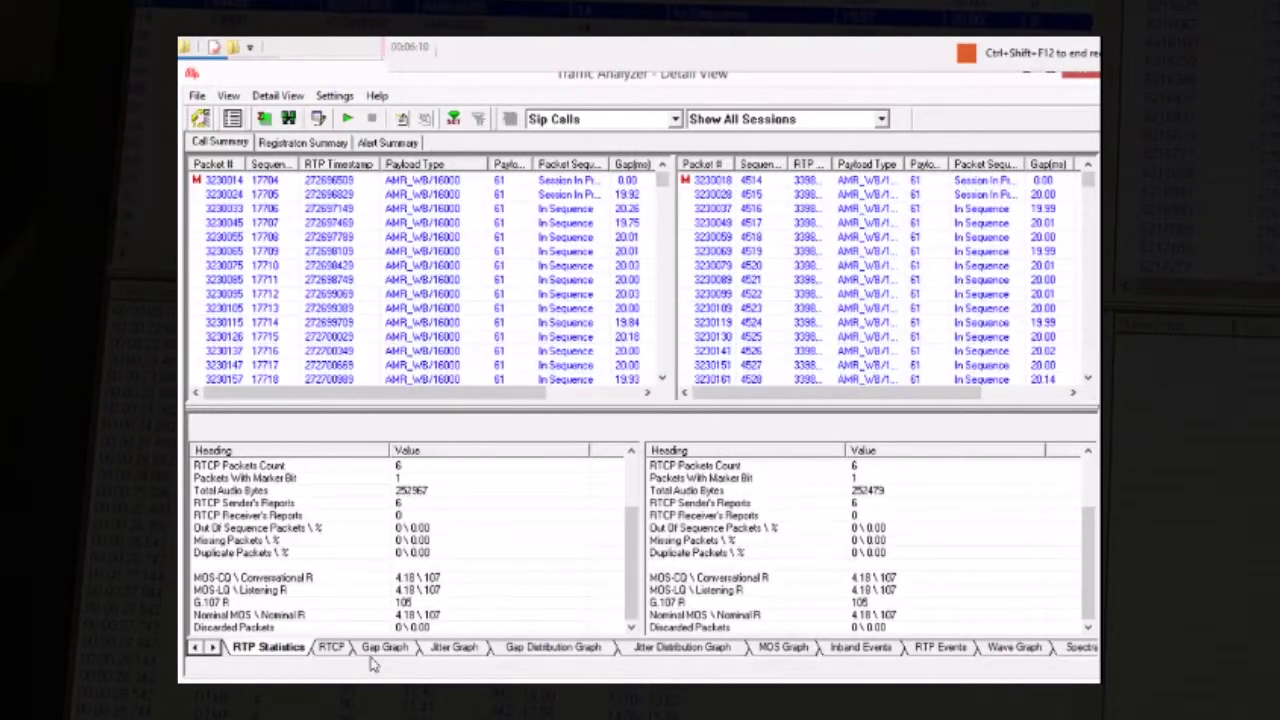
- View the call's Wave Graph, Spectral Display and R-Factor Statistics
{"action": "left_click", "coordinate": [997, 655]}
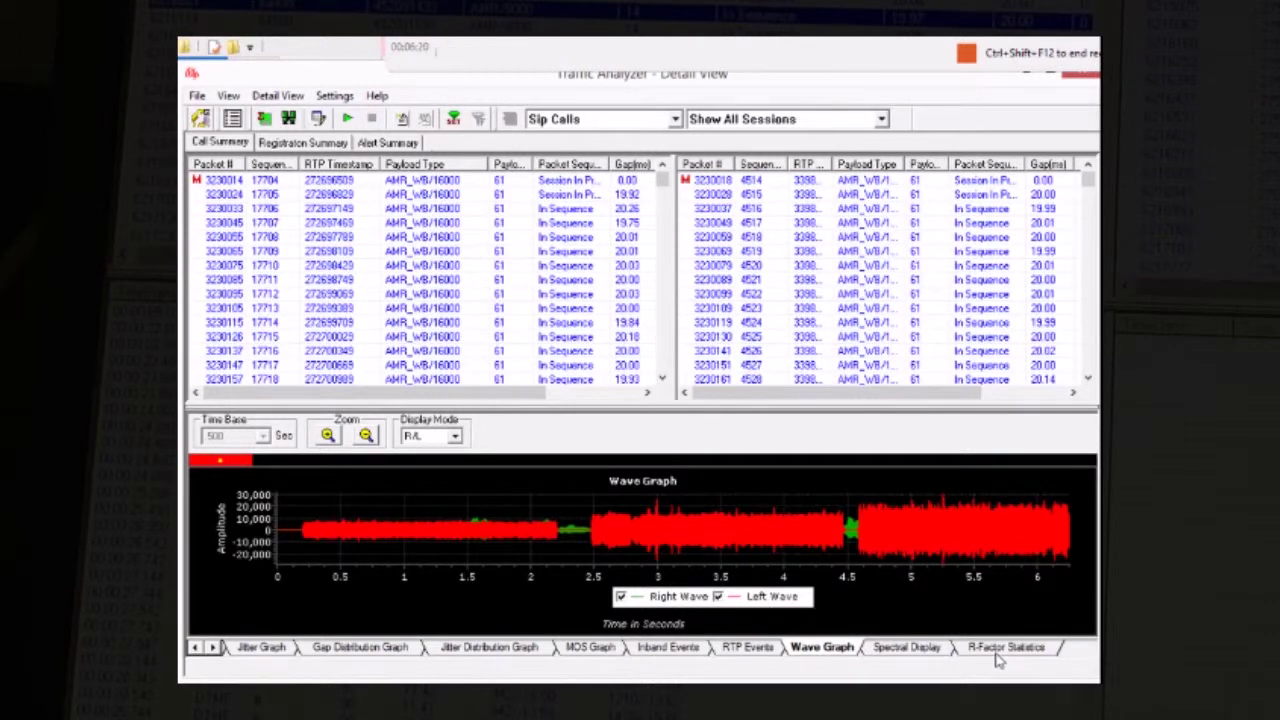
{"action": "left_click", "coordinate": [920, 650]}
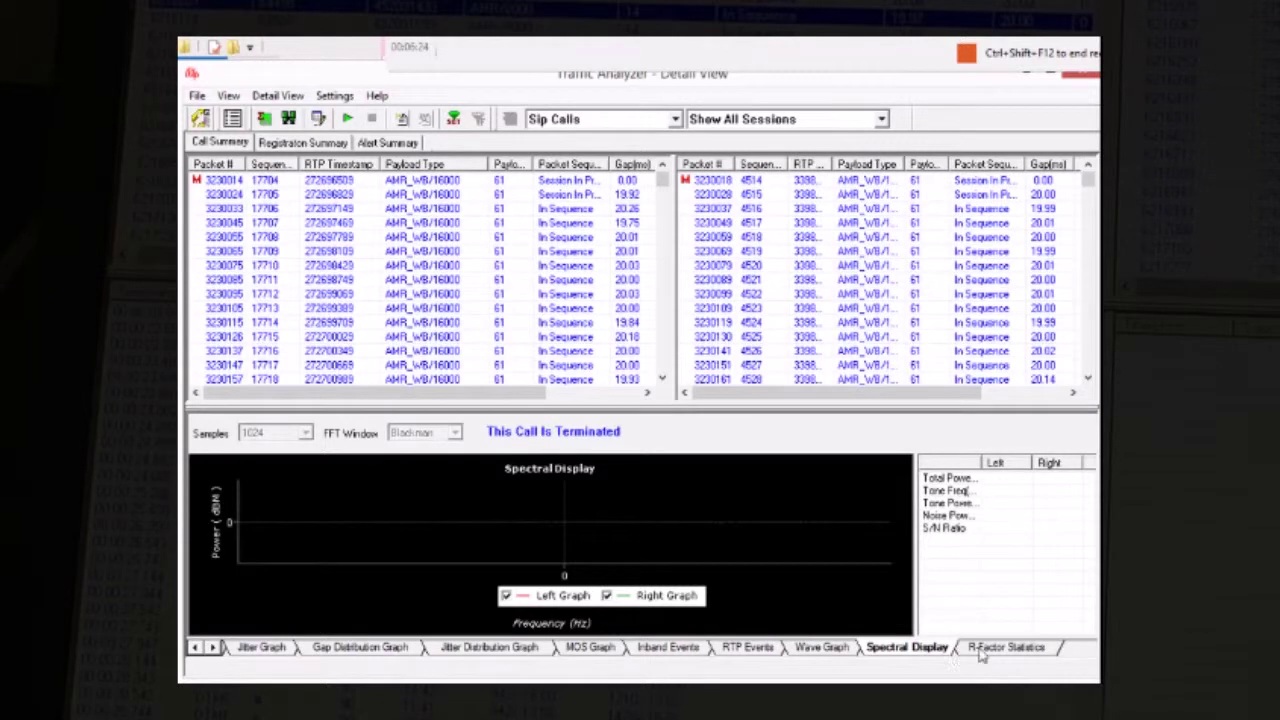
{"action": "left_click", "coordinate": [843, 652]}
{"action": "left_click", "coordinate": [967, 657]}
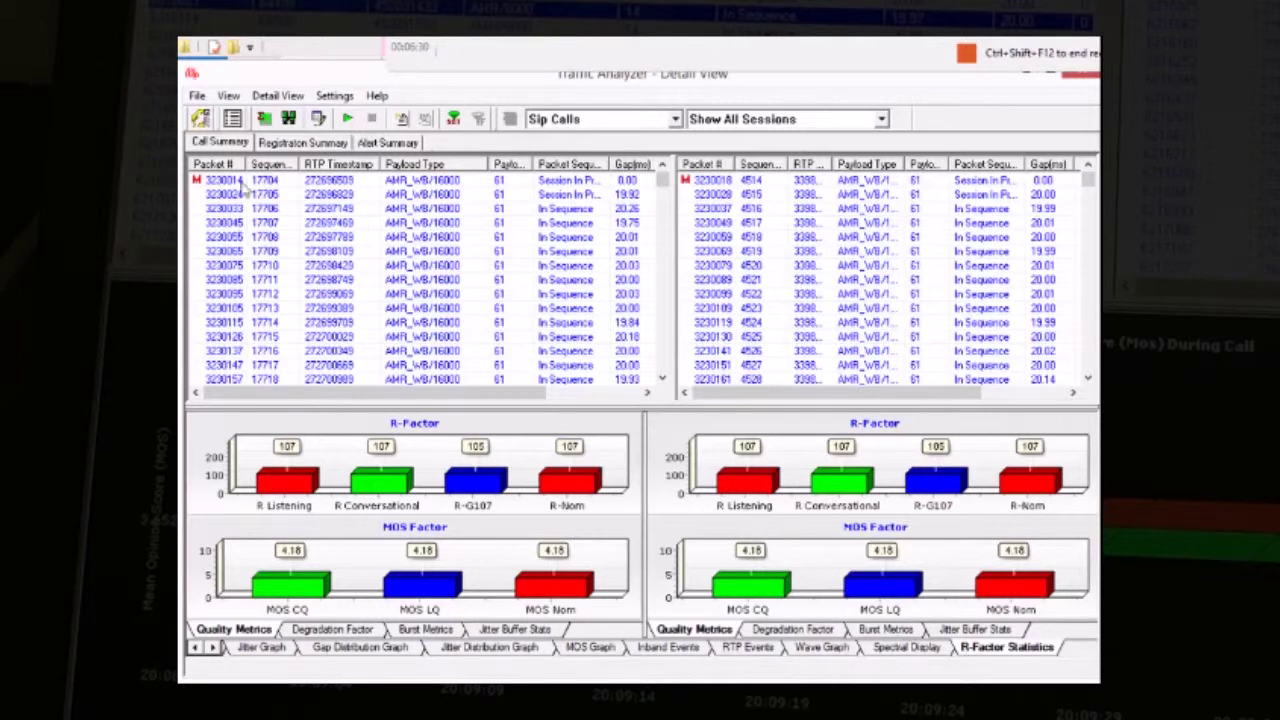
- Look at the Registration Summary and Alert Summary, and return to the Call Summary
{"action": "left_click", "coordinate": [296, 145]}
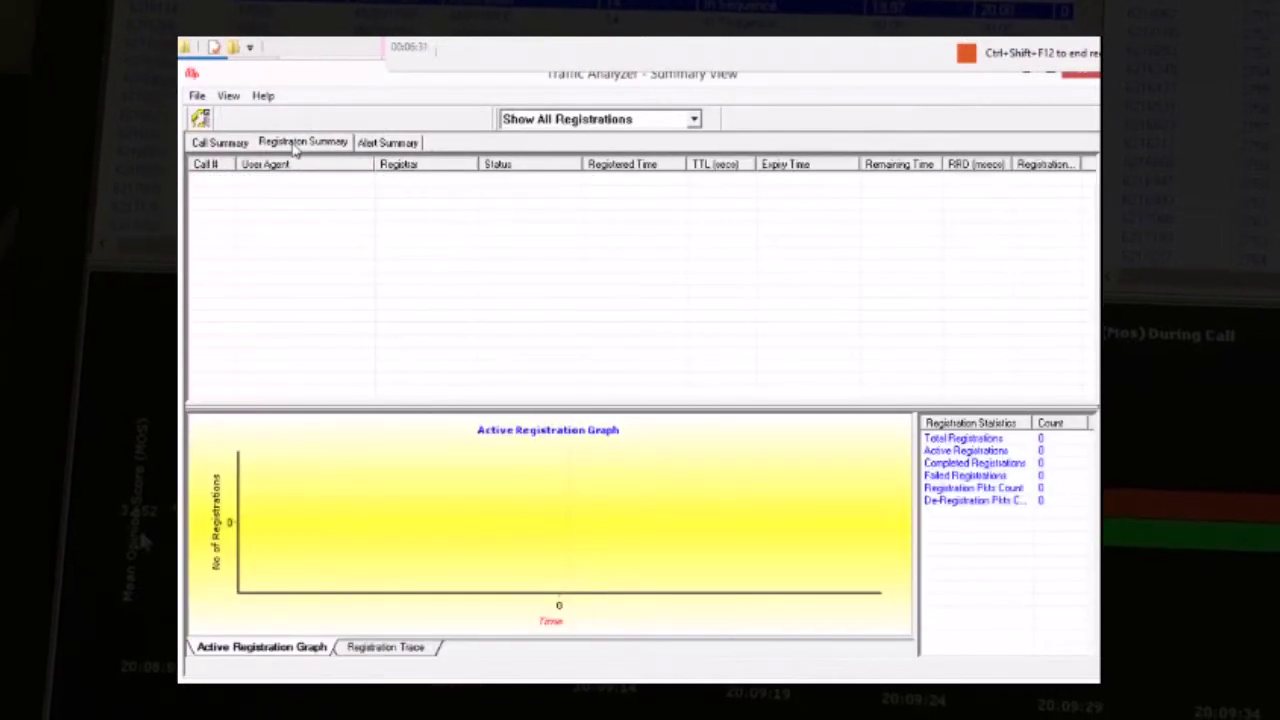
{"action": "left_click", "coordinate": [366, 145]}
{"action": "left_click", "coordinate": [251, 146]}
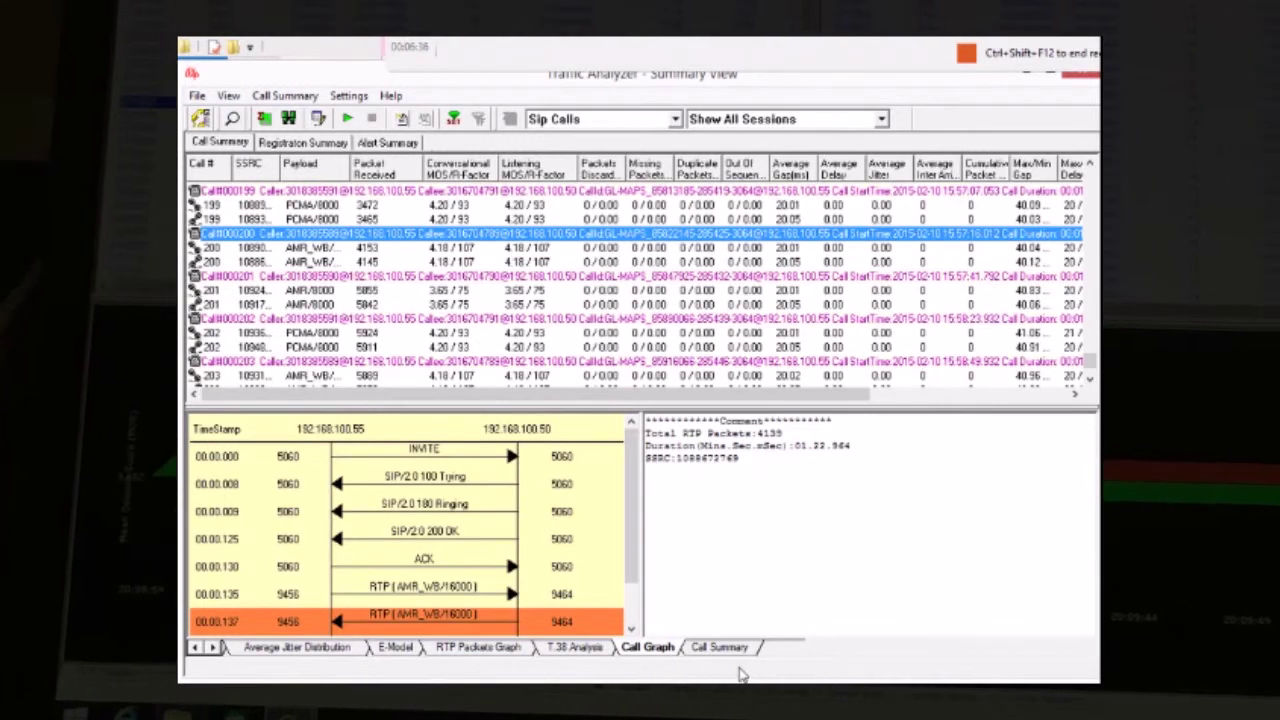
- Reopen call 200's detail view, show its Wave Graph, select the packet with sequence number 17711, and view the RTP Events
{"action": "left_click", "coordinate": [234, 121]}
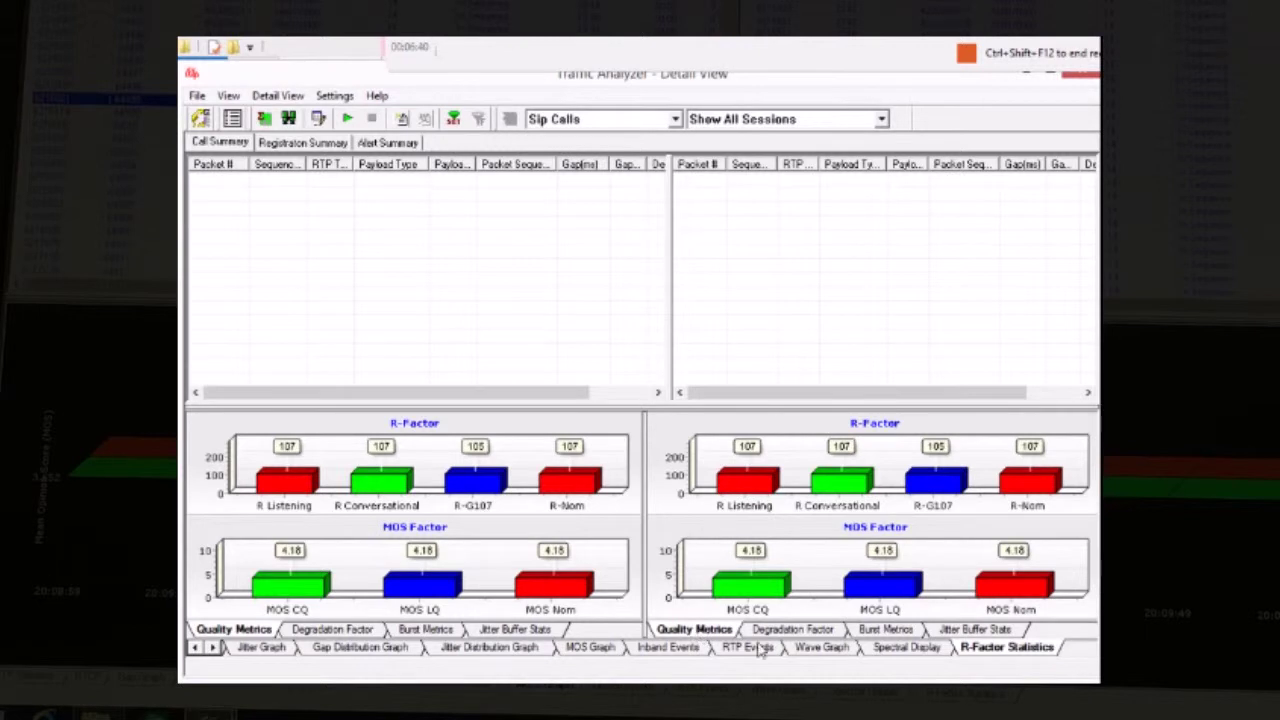
{"action": "left_click", "coordinate": [820, 648]}
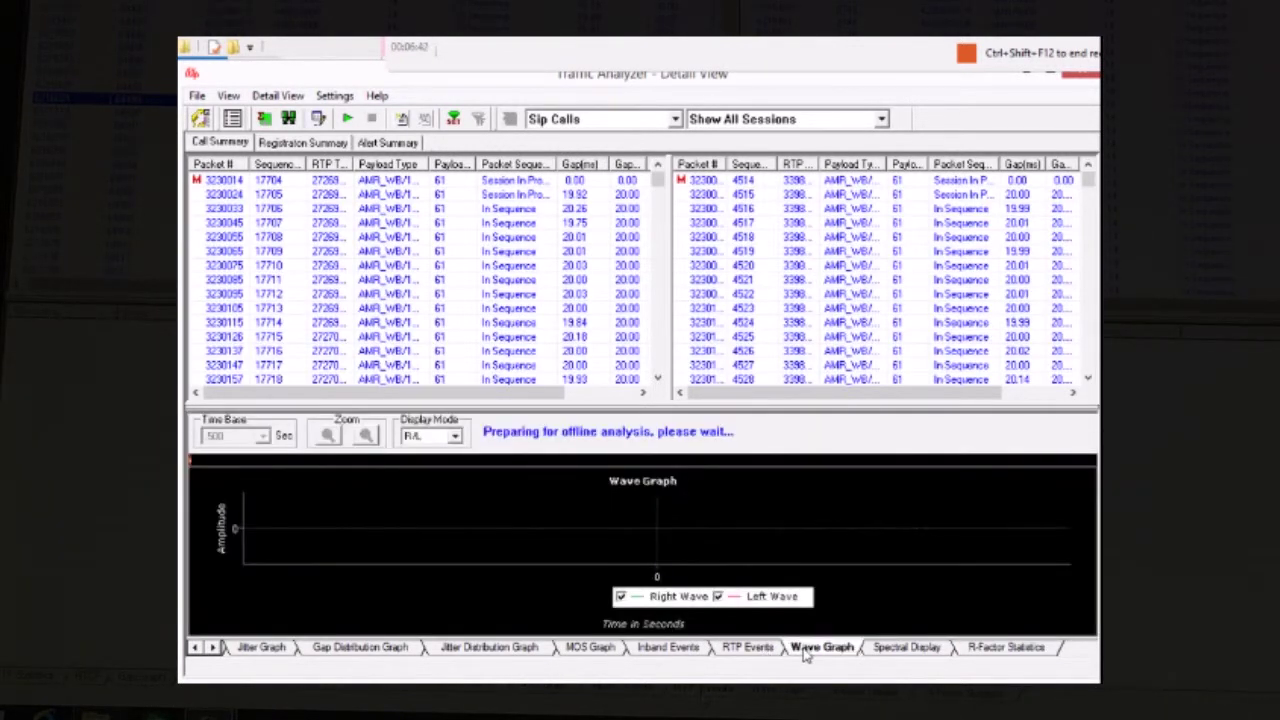
{"action": "left_click", "coordinate": [474, 310]}
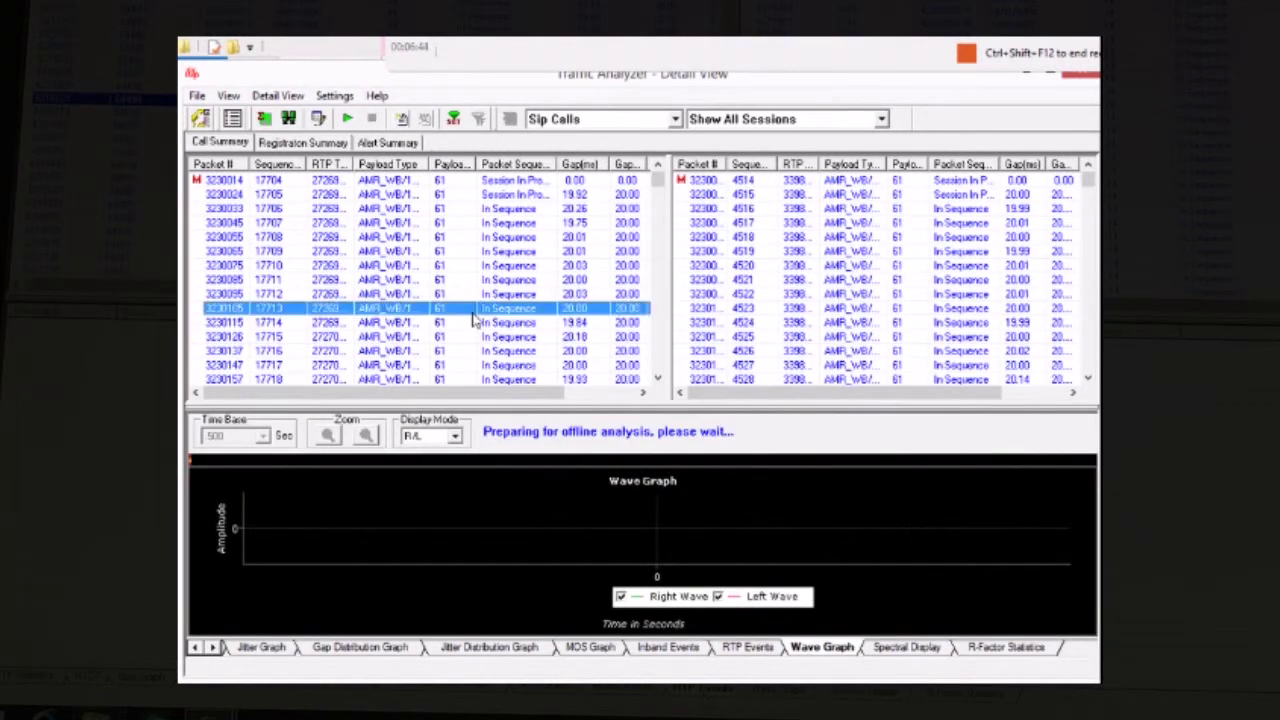
{"action": "left_click", "coordinate": [476, 282]}
{"action": "left_click", "coordinate": [750, 650]}
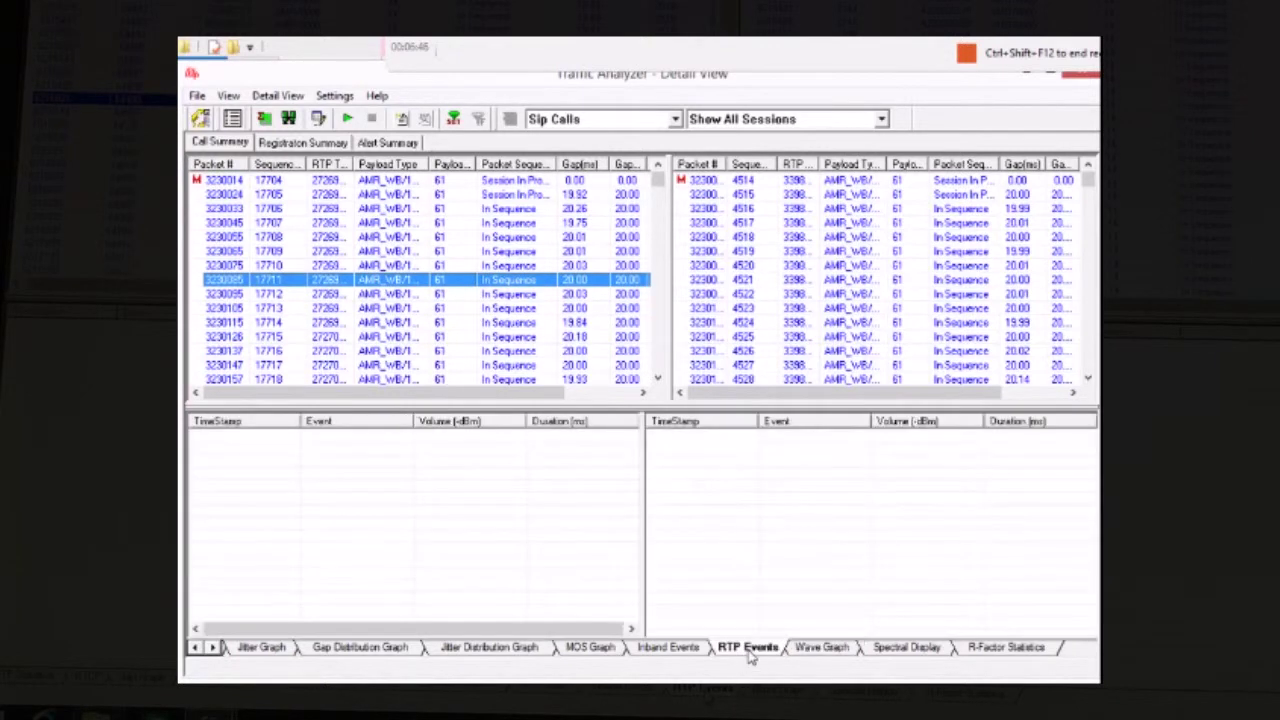
- View the call's MOS Graph, Jitter Graph, Gap Graph, RTCP sender reports and RTP Statistics in turn, and return to the RTP Events
{"action": "left_click", "coordinate": [578, 652]}
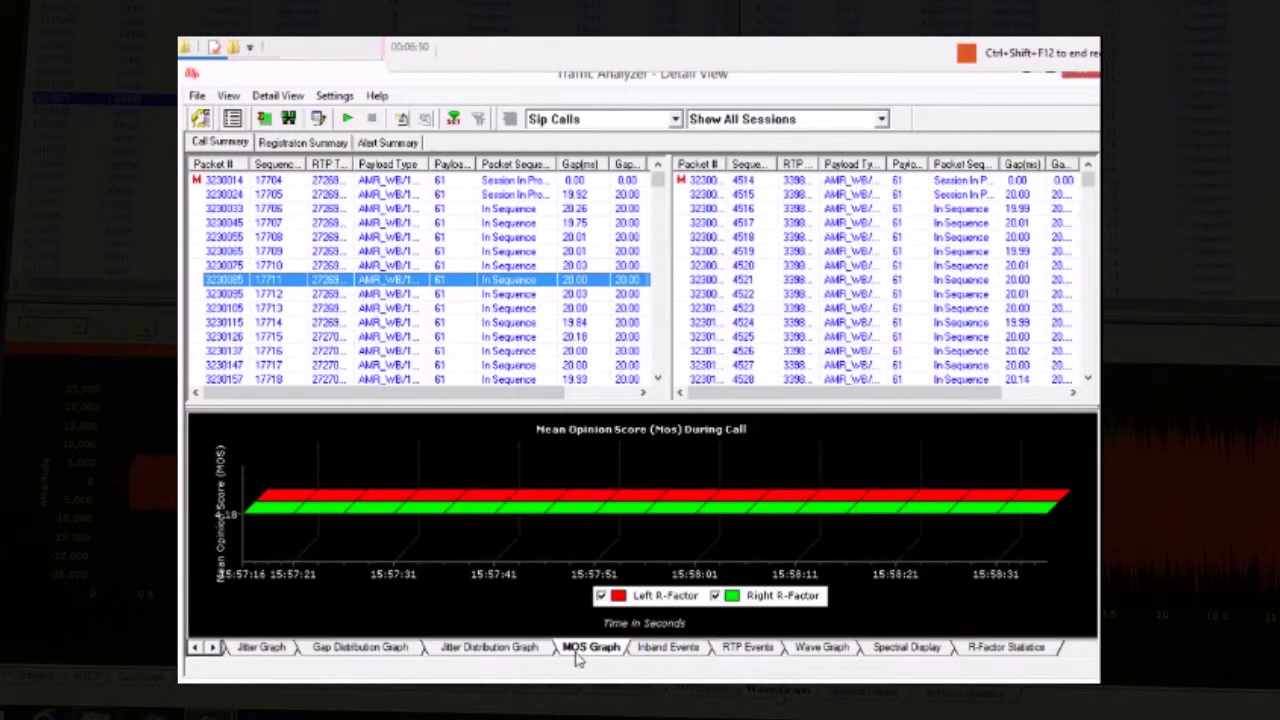
{"action": "left_click", "coordinate": [278, 645]}
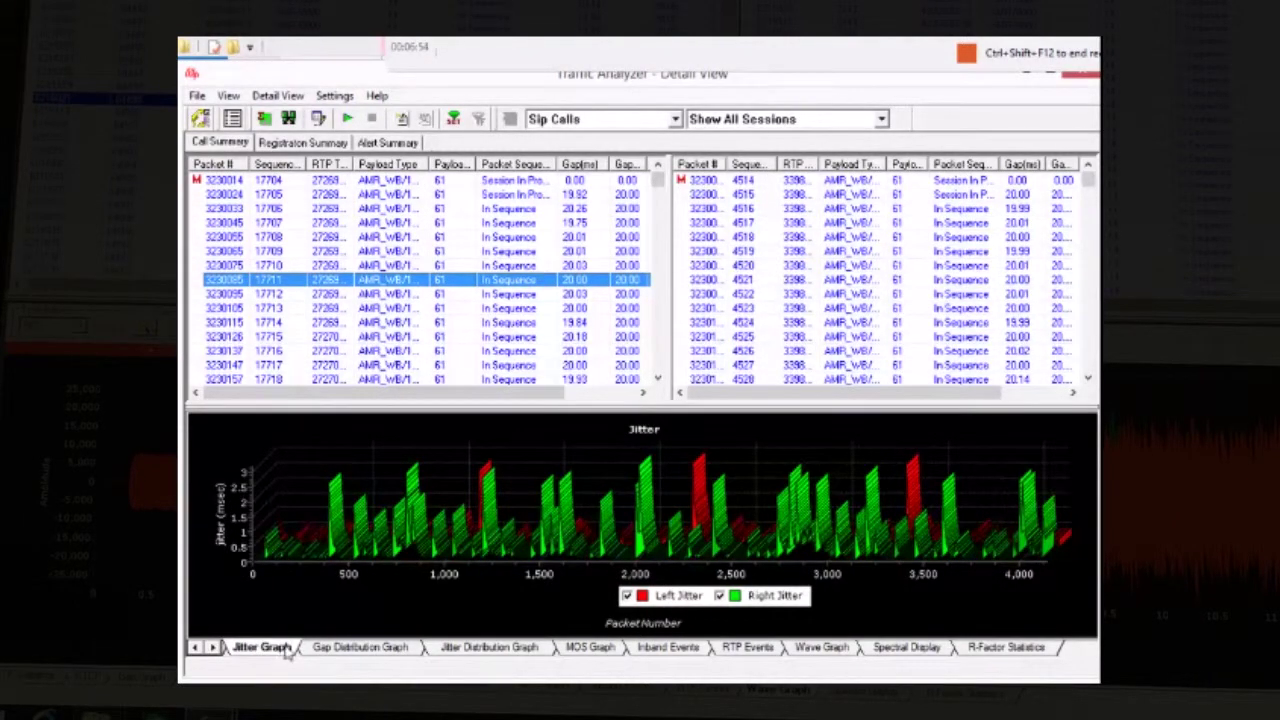
{"action": "left_click", "coordinate": [203, 649]}
{"action": "left_click", "coordinate": [196, 648]}
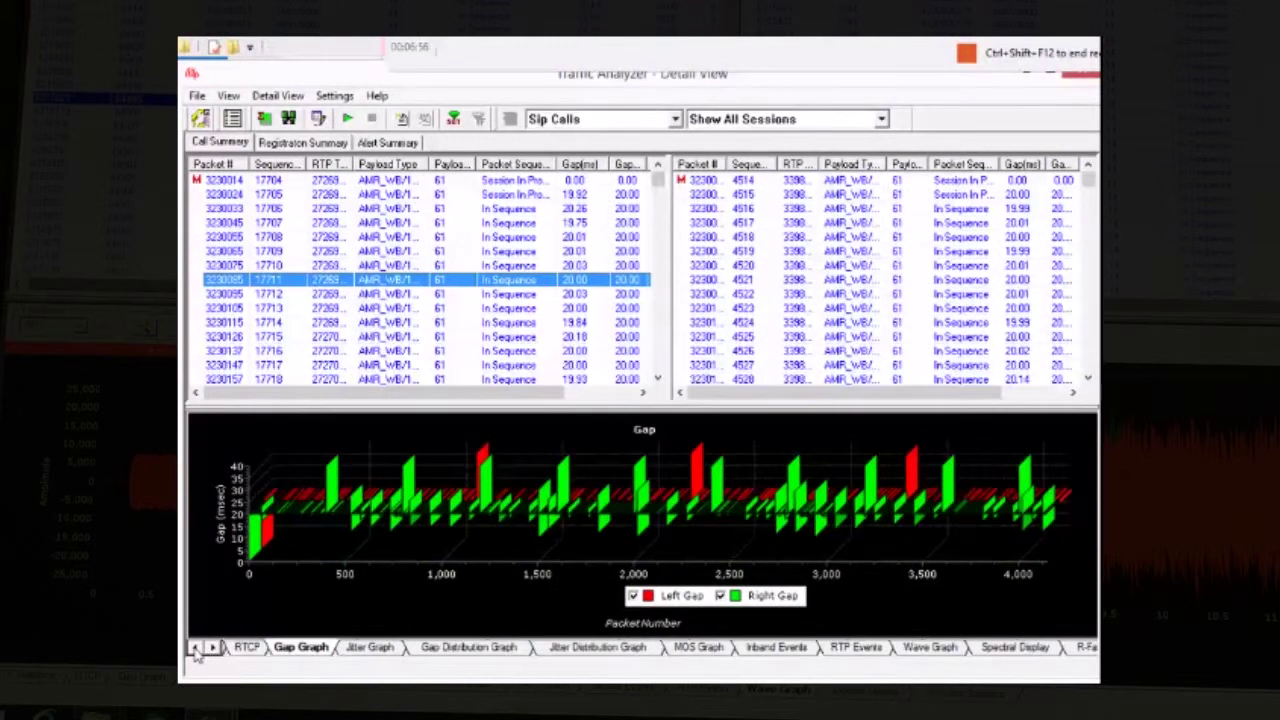
{"action": "left_click", "coordinate": [196, 648]}
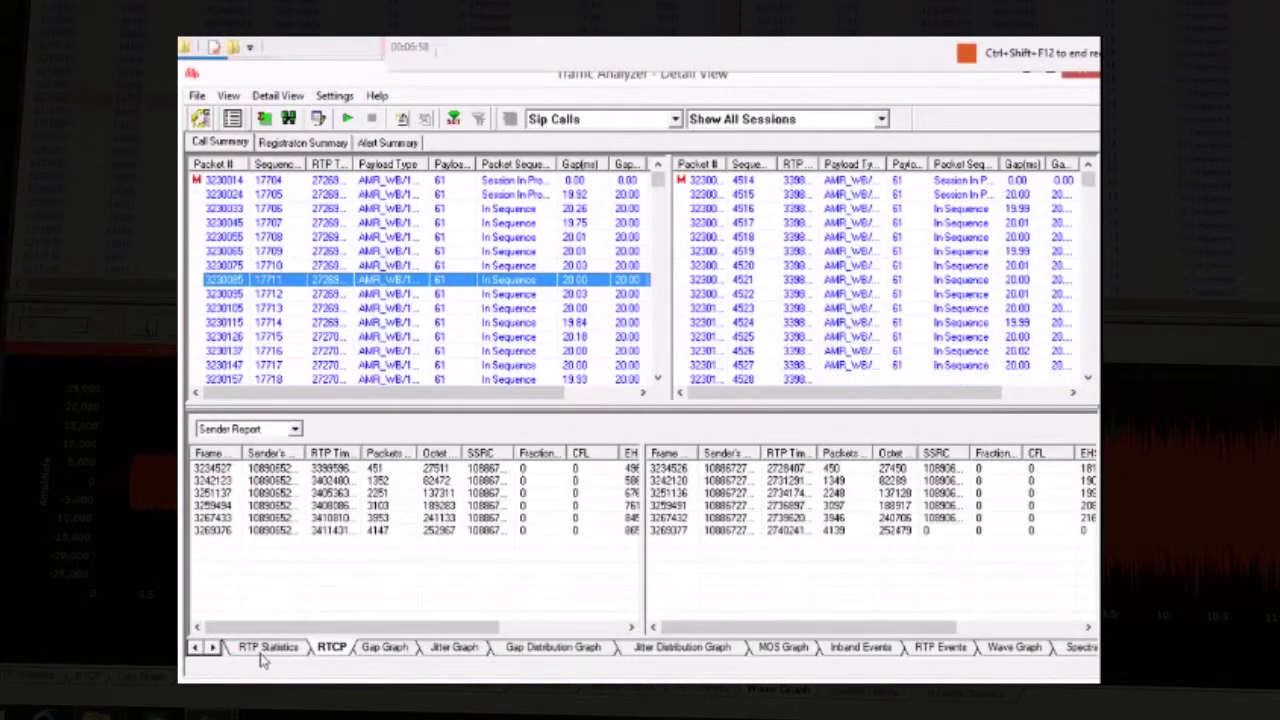
{"action": "left_click", "coordinate": [196, 648]}
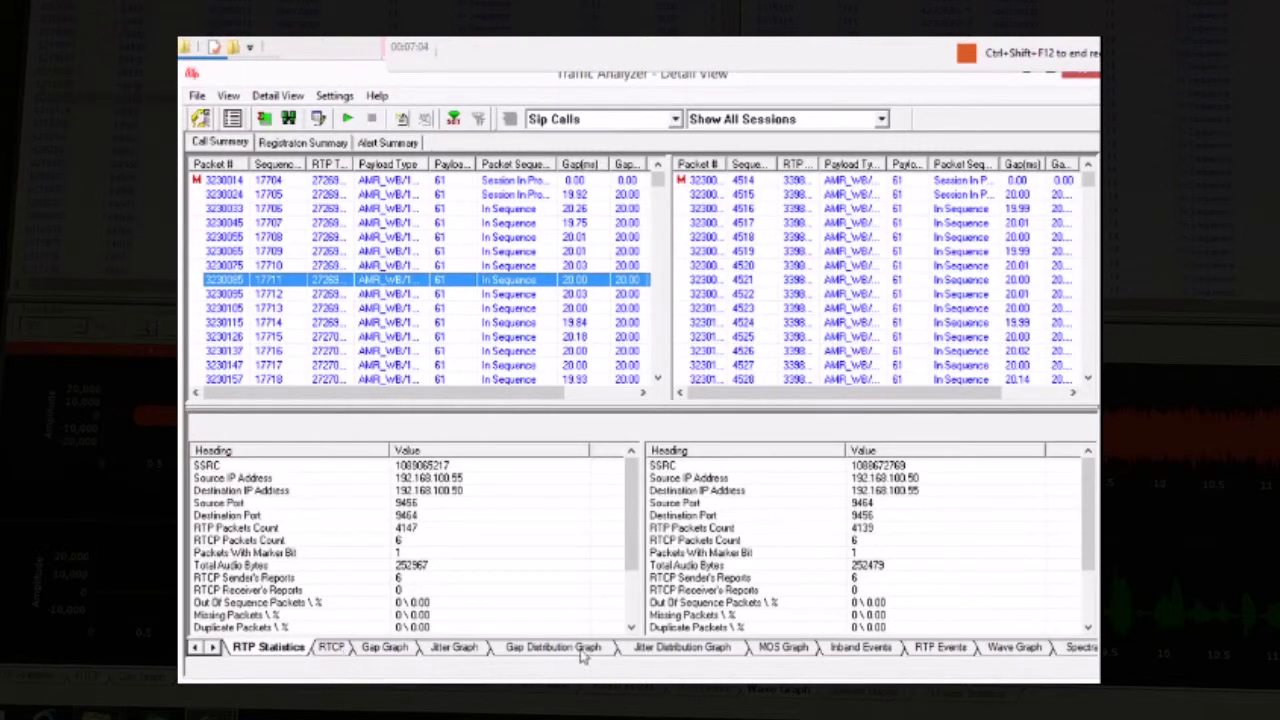
{"action": "left_click", "coordinate": [940, 649]}
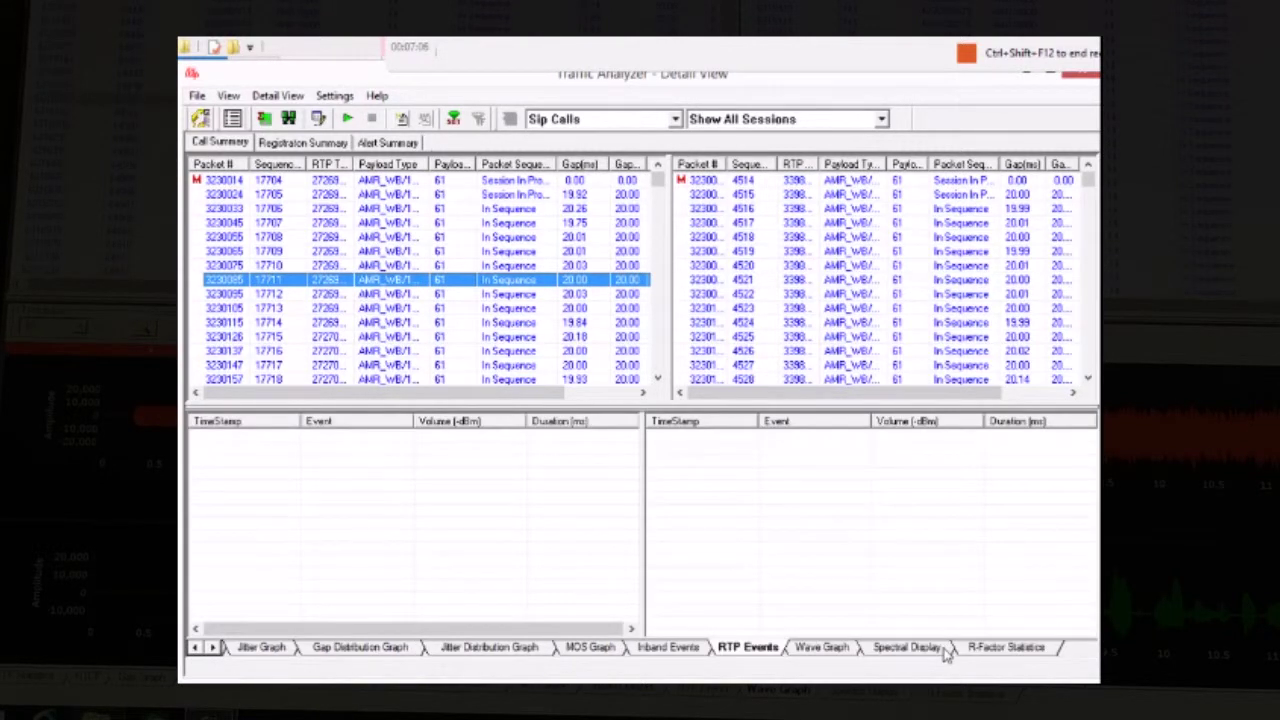
- Show the call's Wave Graph and toggle the Right Wave and Left Wave to view each one alone, leaving Right Wave hidden
{"action": "left_click", "coordinate": [850, 649]}
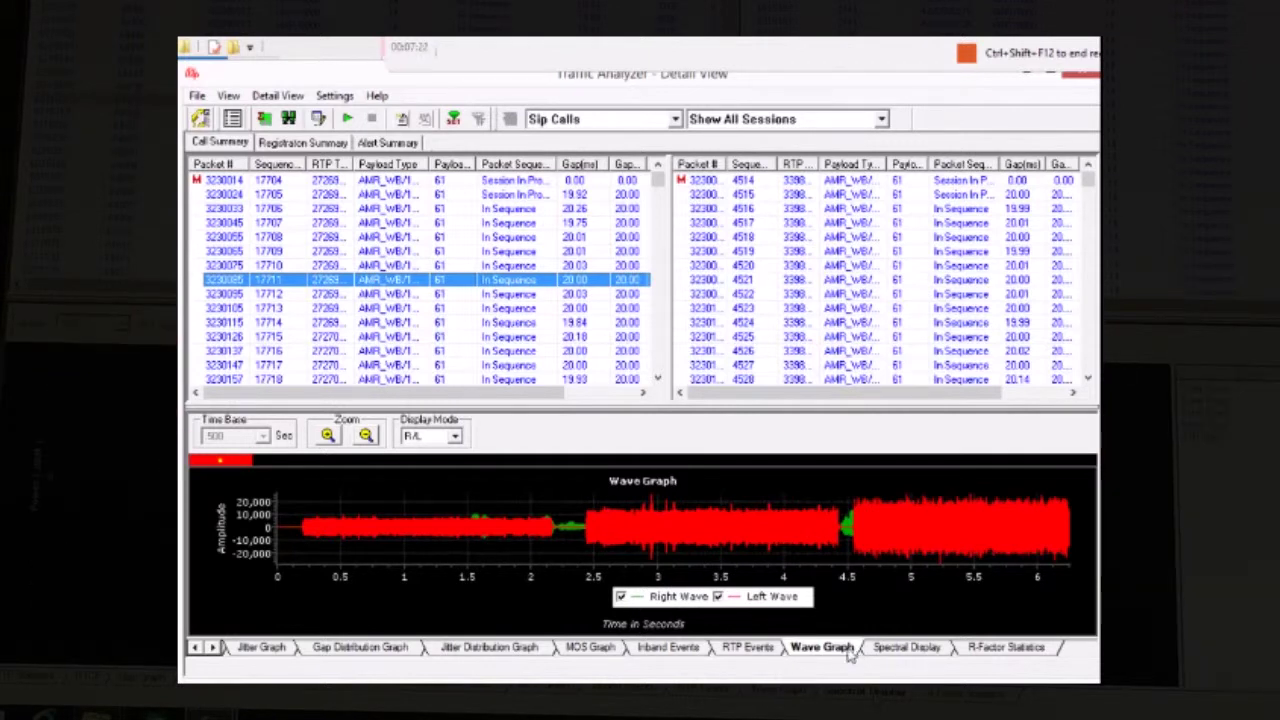
{"action": "left_click", "coordinate": [717, 596]}
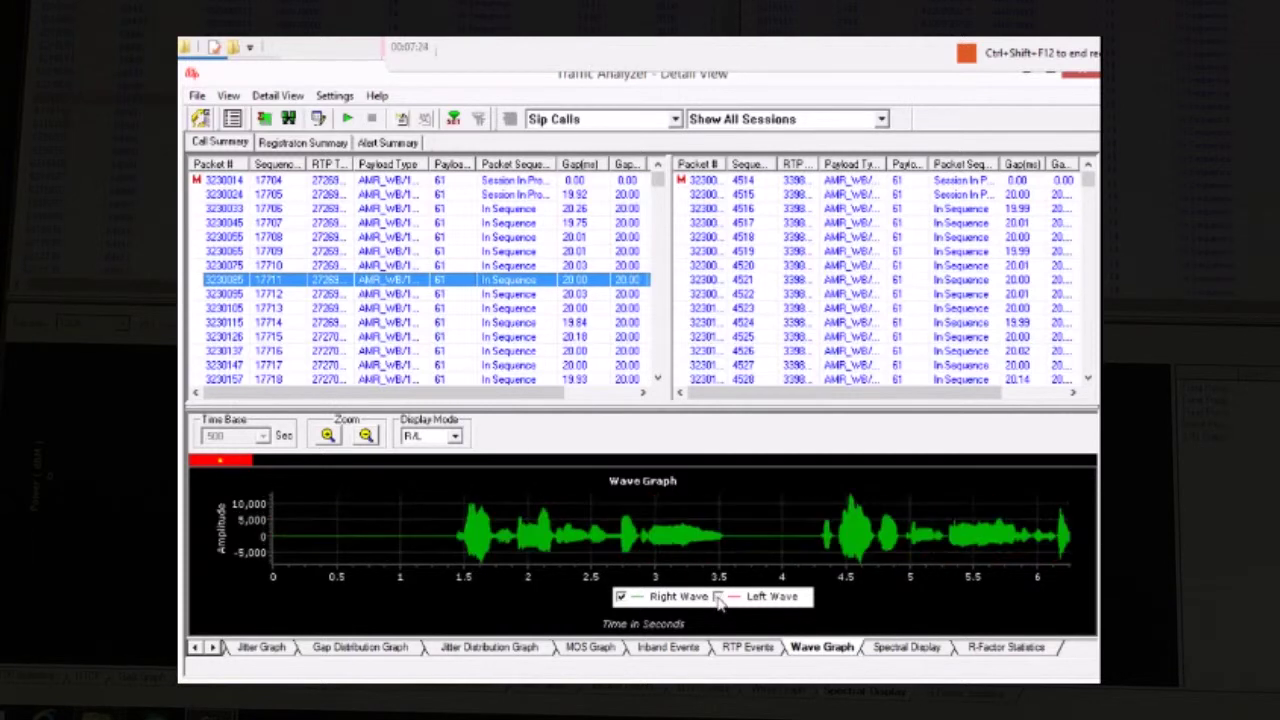
{"action": "left_click", "coordinate": [620, 596]}
{"action": "left_click", "coordinate": [620, 596]}
{"action": "left_click", "coordinate": [717, 596]}
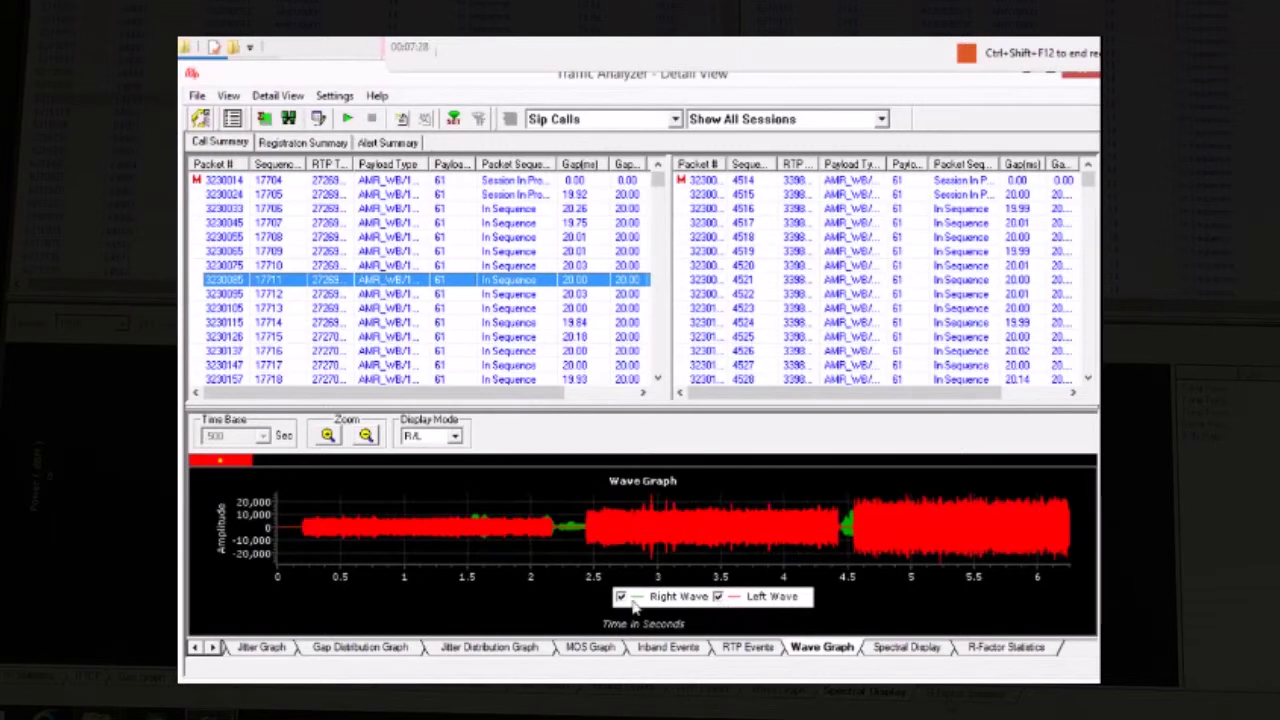
{"action": "left_click", "coordinate": [620, 597]}
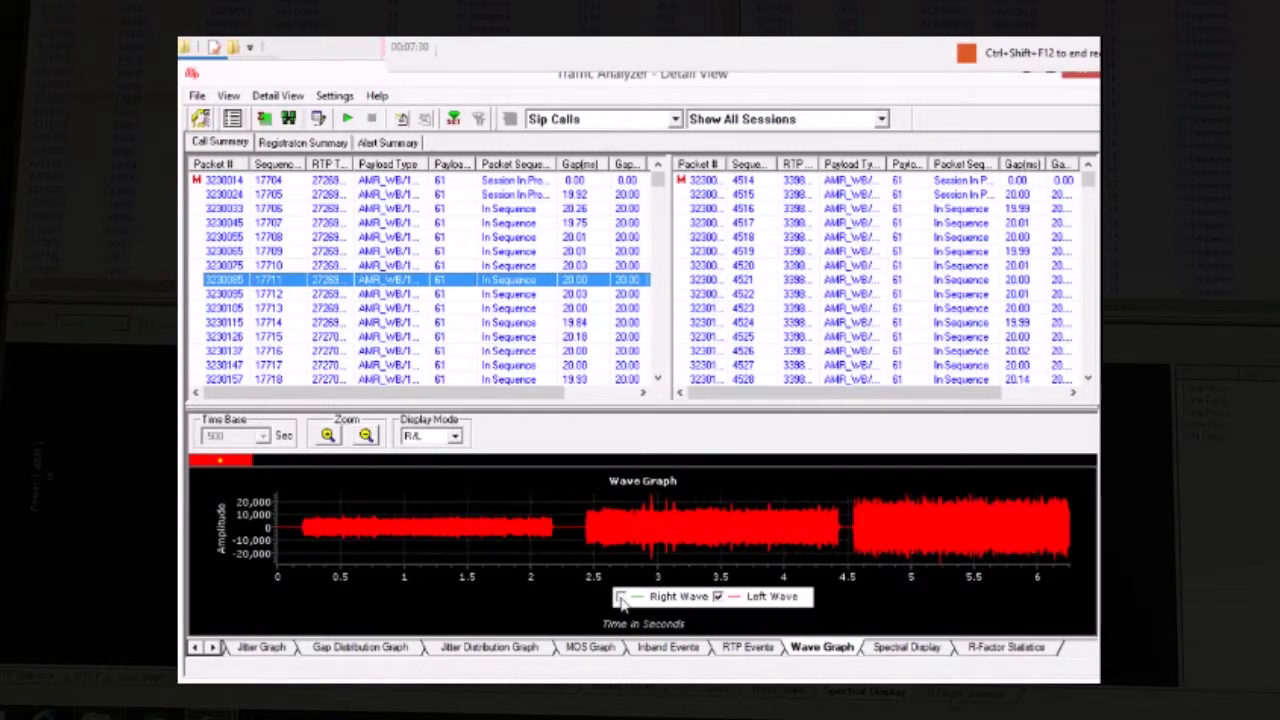
- Set the Wave Graph's display mode to Separate, and start and stop playback of the call audio
{"action": "left_click", "coordinate": [459, 444]}
{"action": "left_click", "coordinate": [445, 478]}
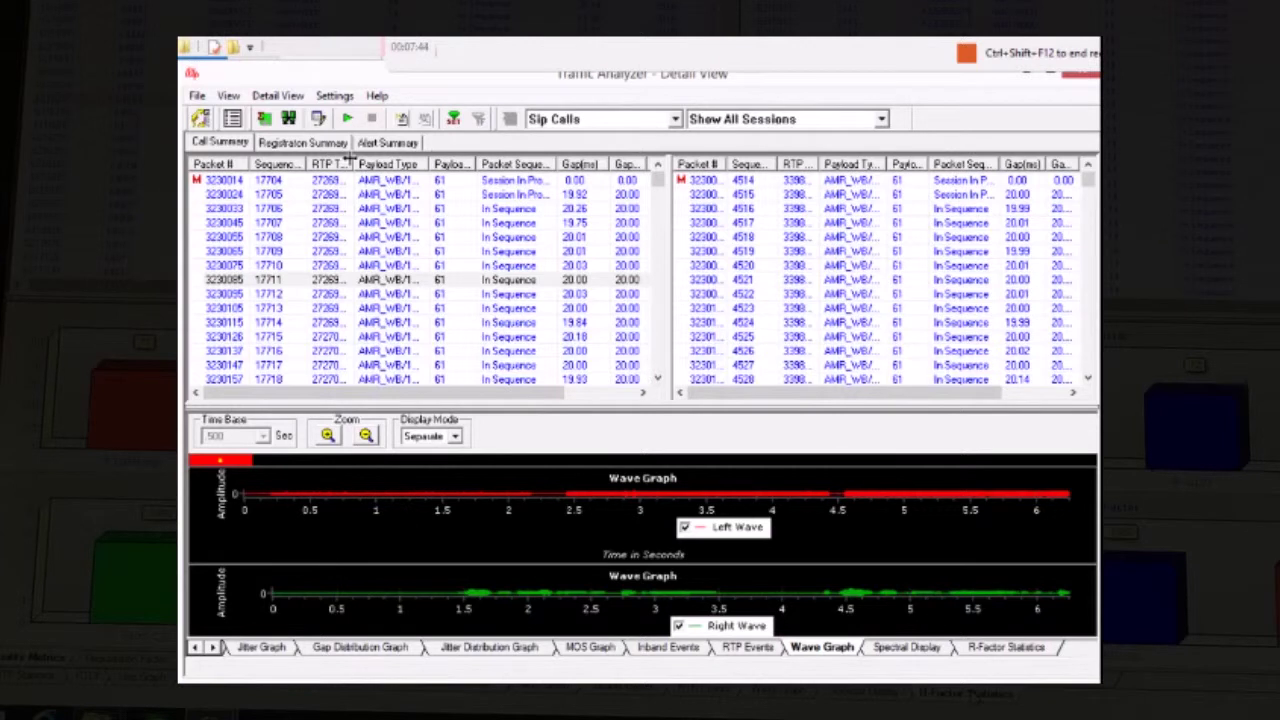
{"action": "left_click", "coordinate": [348, 119]}
{"action": "left_click", "coordinate": [371, 119]}
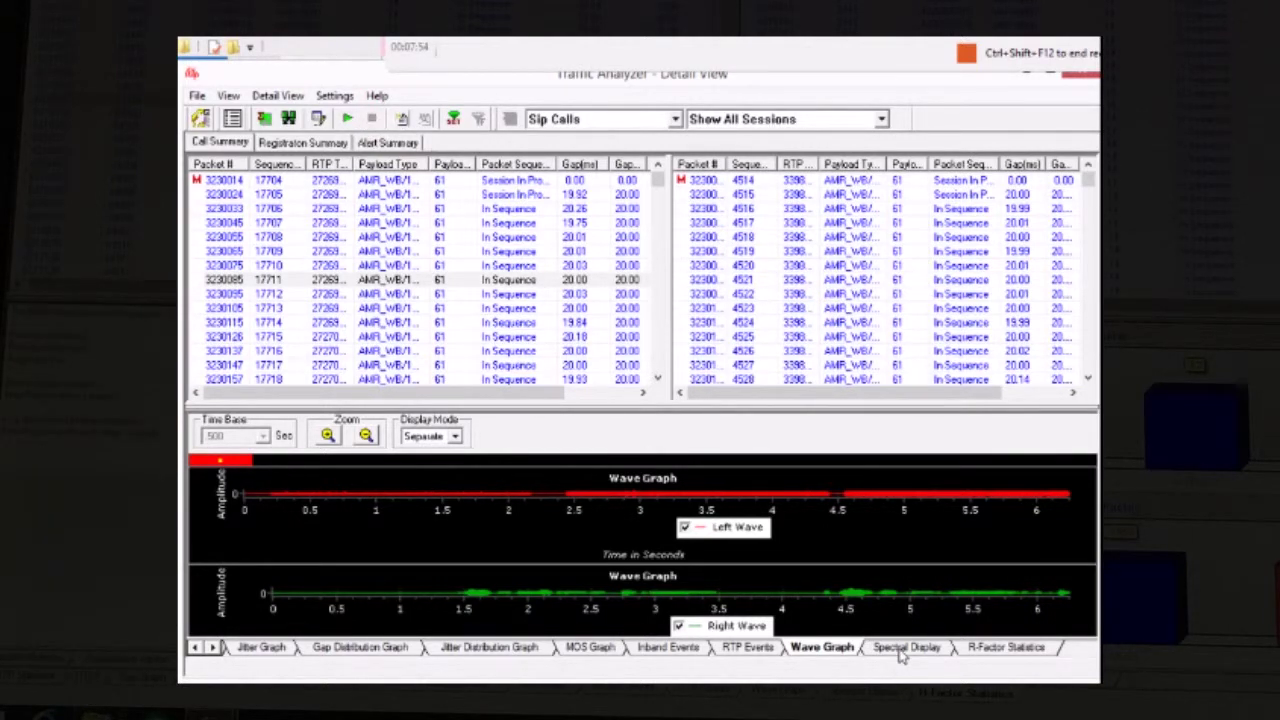
- View the MOS Graph and the R-Factor Statistics, including the first stream's Degradation Factor, Burst Metrics, Jitter Buffer Stats and Quality Metrics
{"action": "left_click", "coordinate": [591, 648]}
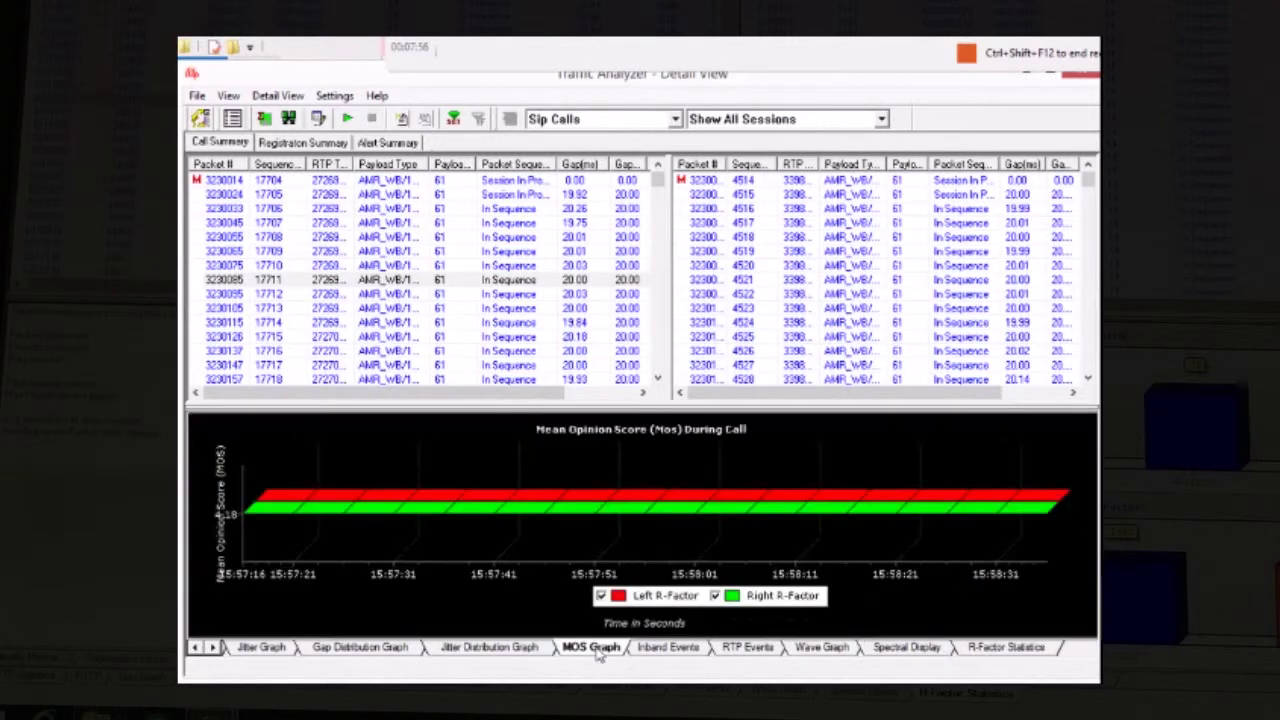
{"action": "left_click", "coordinate": [986, 650]}
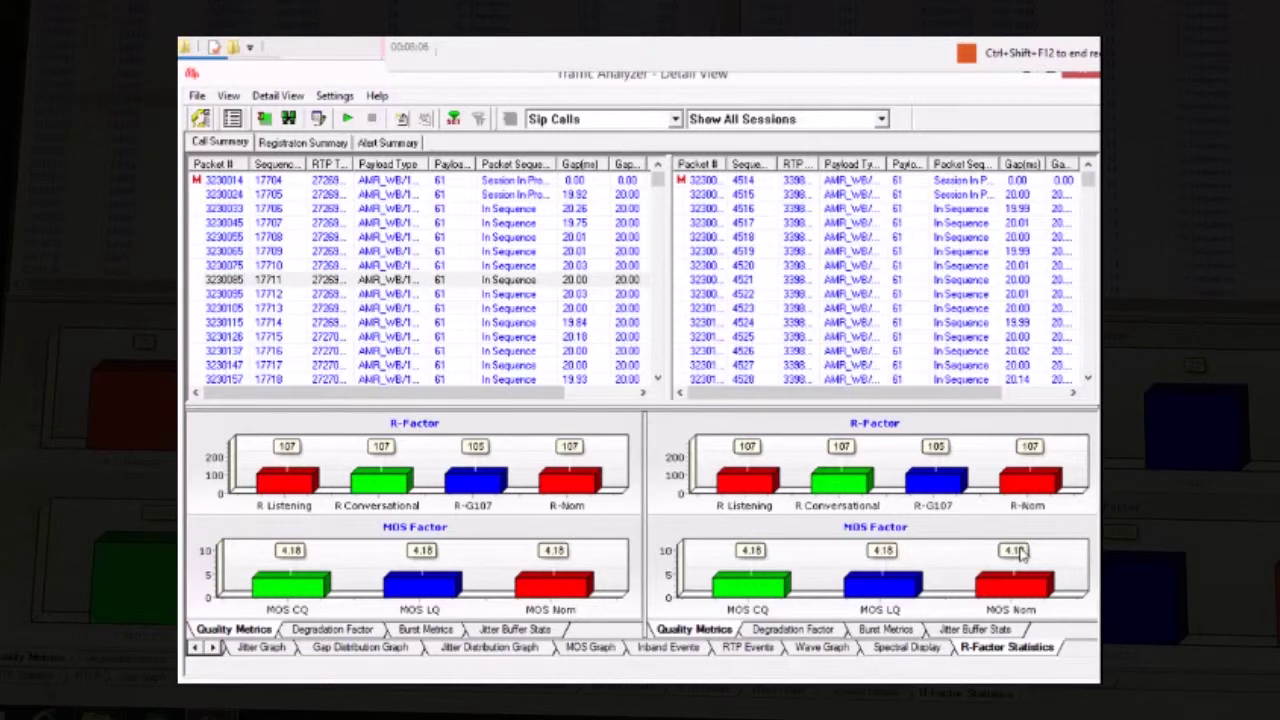
{"action": "left_click", "coordinate": [326, 632]}
{"action": "left_click", "coordinate": [405, 630]}
{"action": "left_click", "coordinate": [516, 630]}
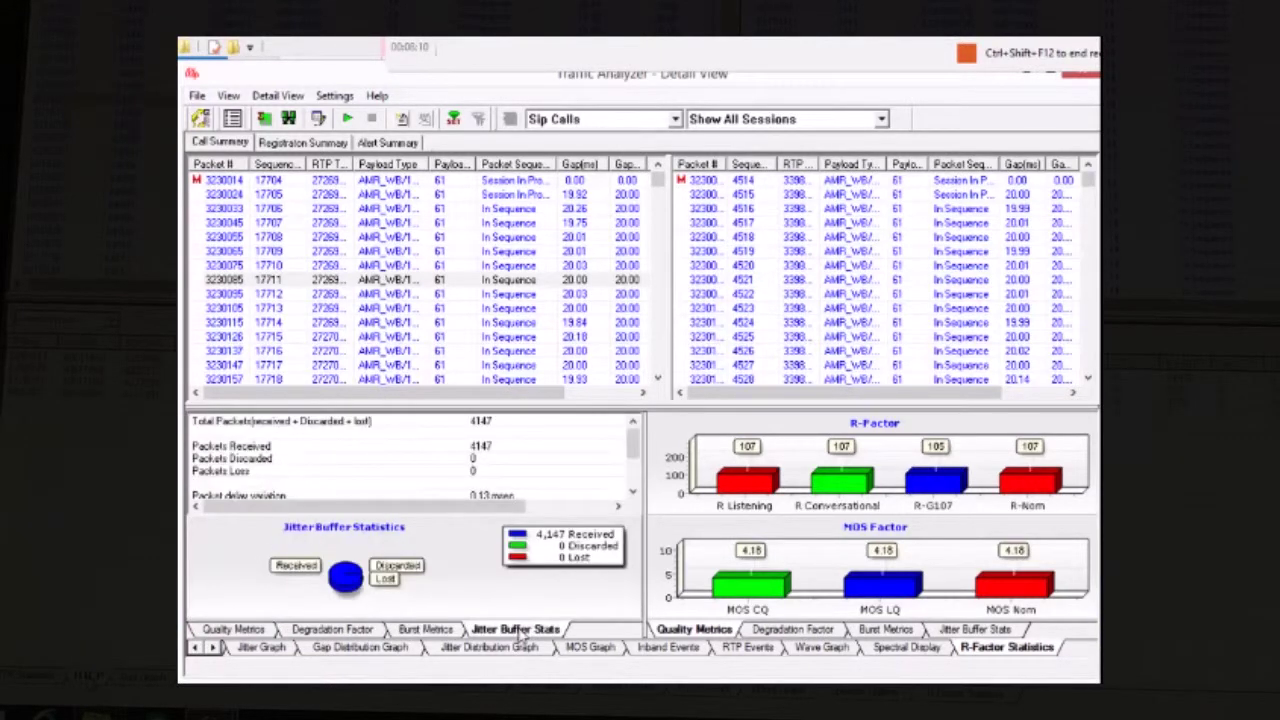
{"action": "mouse_move", "coordinate": [632, 440]}
{"action": "left_mouse_down"}
{"action": "mouse_move", "coordinate": [632, 485]}
{"action": "mouse_move", "coordinate": [636, 440]}
{"action": "left_mouse_up"}
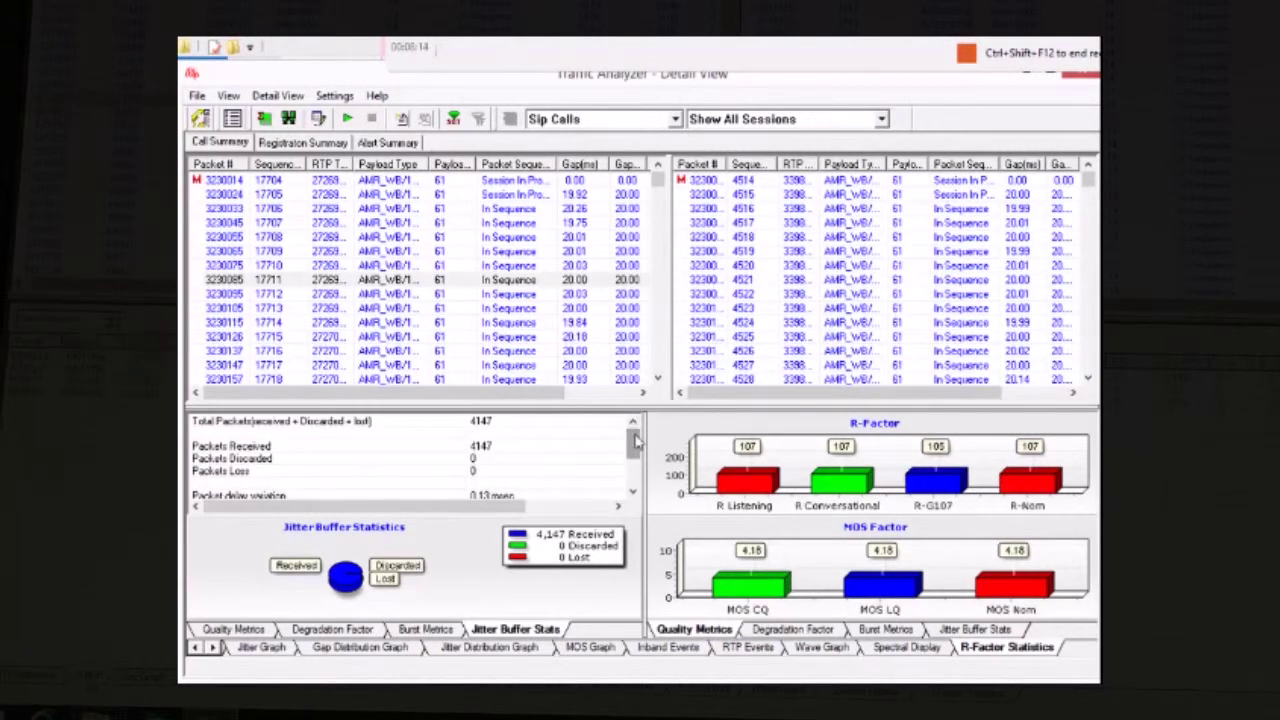
{"action": "left_click", "coordinate": [240, 632]}
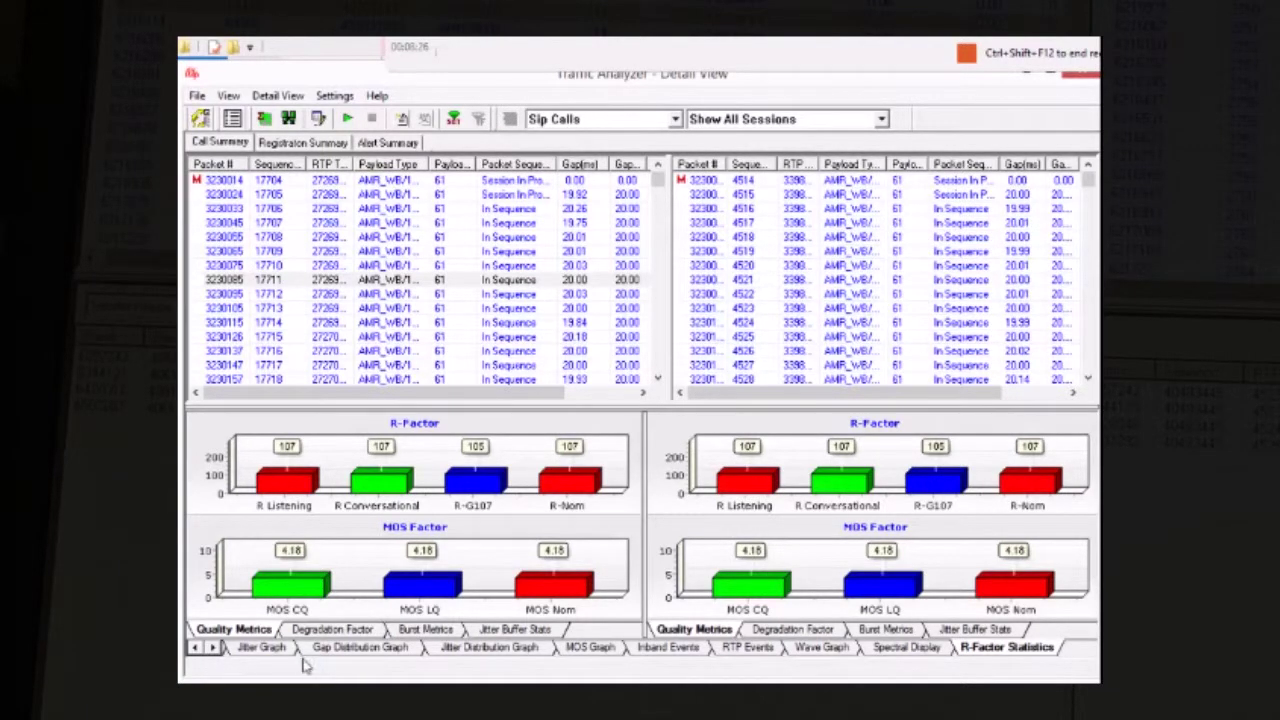
- Show the RTCP sender reports and widen the Sender's SSRC column in both streams' tables to reveal the full identifiers
{"action": "left_click", "coordinate": [194, 648]}
{"action": "left_click", "coordinate": [194, 648]}
{"action": "left_click", "coordinate": [194, 648]}
{"action": "left_click", "coordinate": [287, 648]}
{"action": "left_click", "coordinate": [333, 648]}
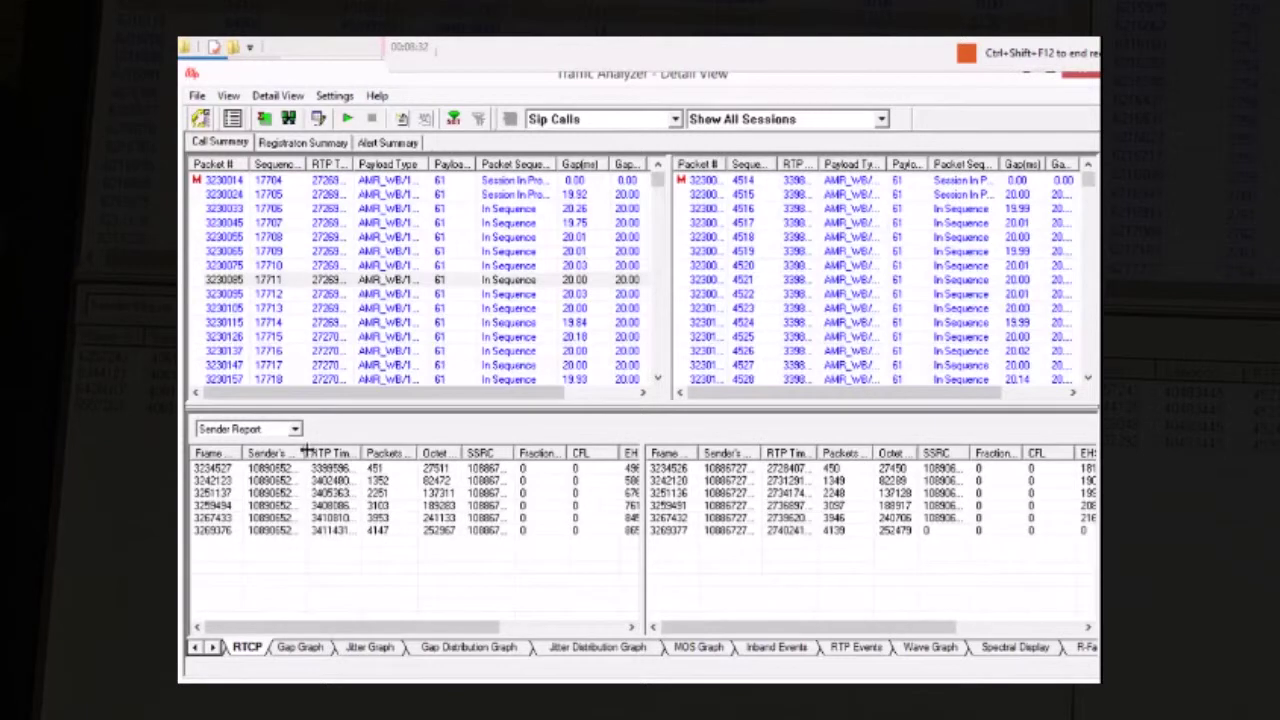
{"action": "left_click_drag", "start_coordinate": [304, 453], "coordinate": [339, 453]}
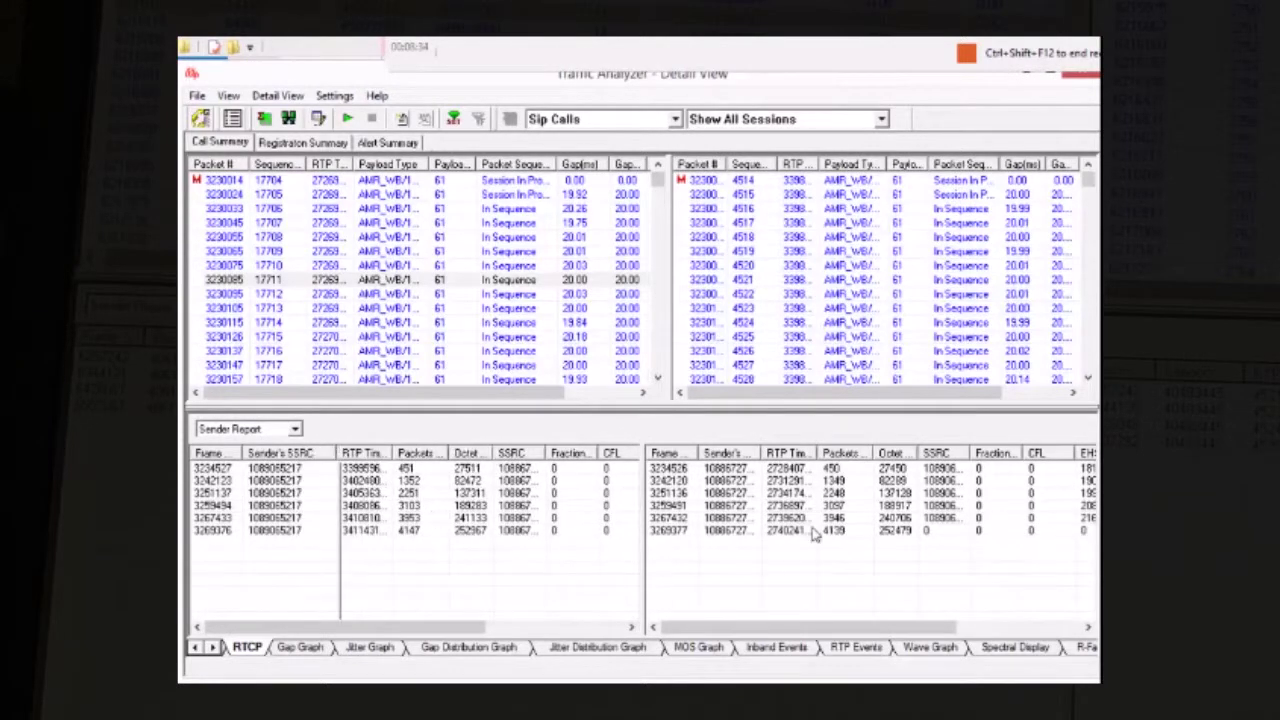
{"action": "left_click_drag", "start_coordinate": [762, 453], "coordinate": [797, 453]}
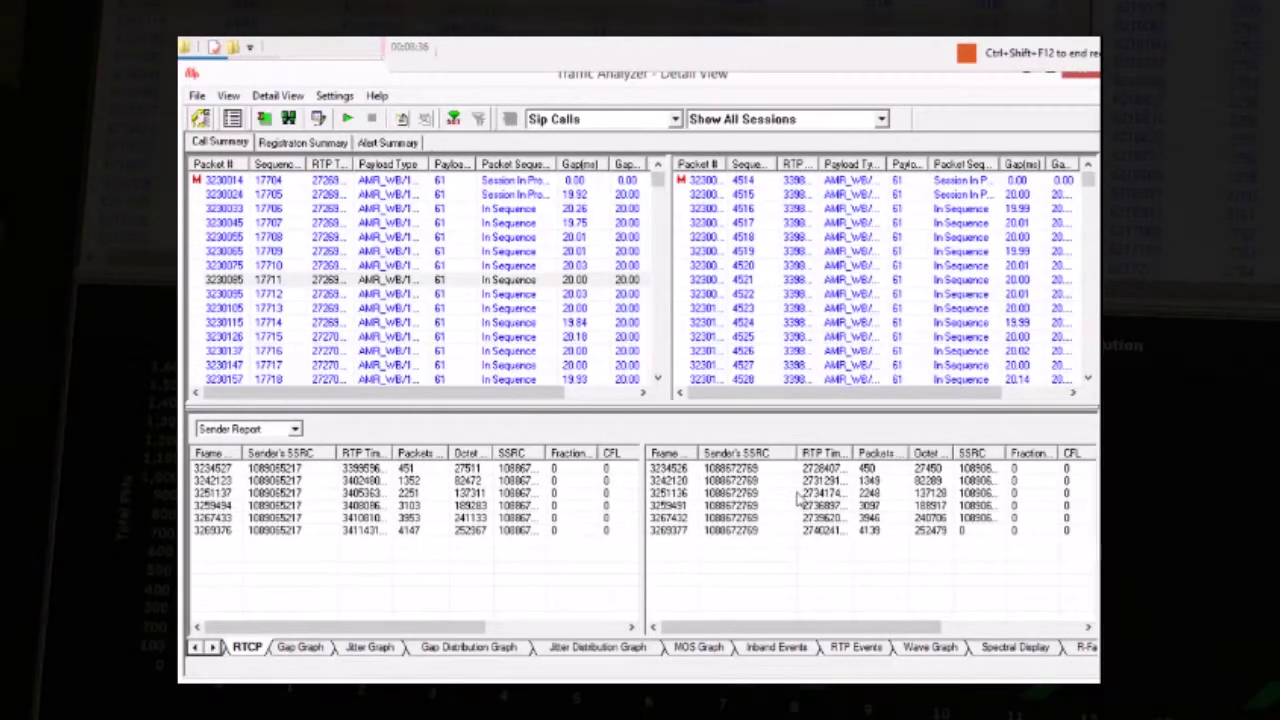